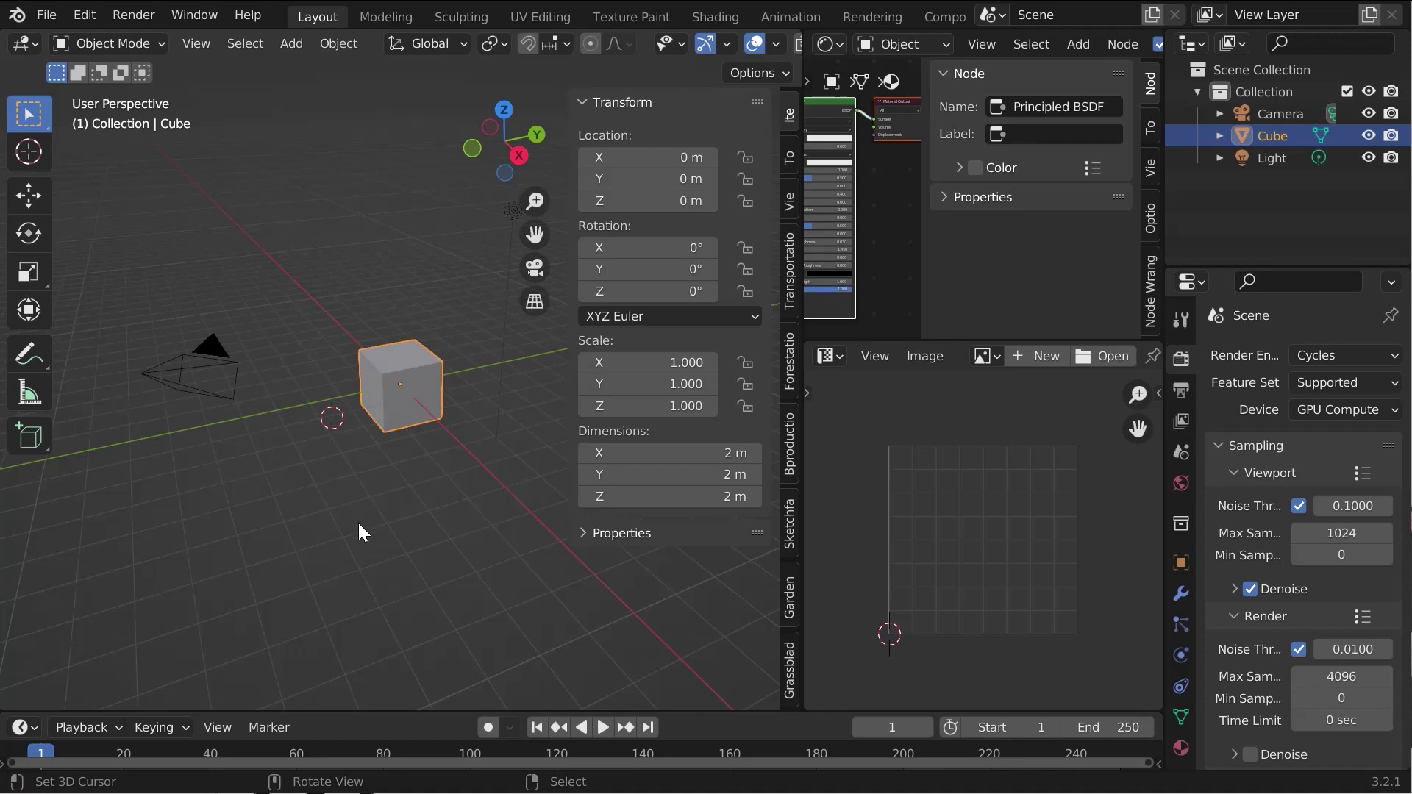
Install the Cam_Fx.zip add-on through the add-on preferences.
click(85, 15)
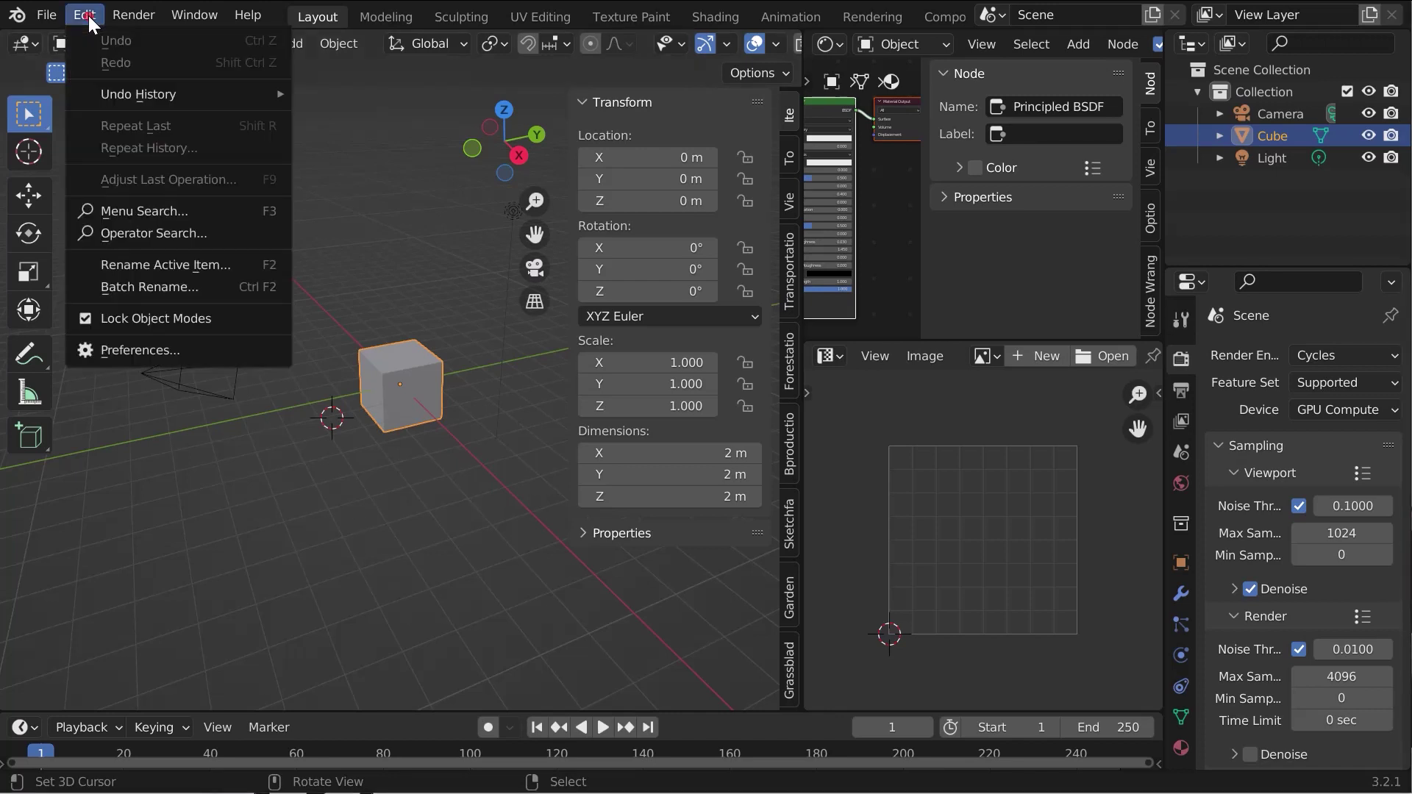
click(144, 345)
drag(78, 107, 531, 73)
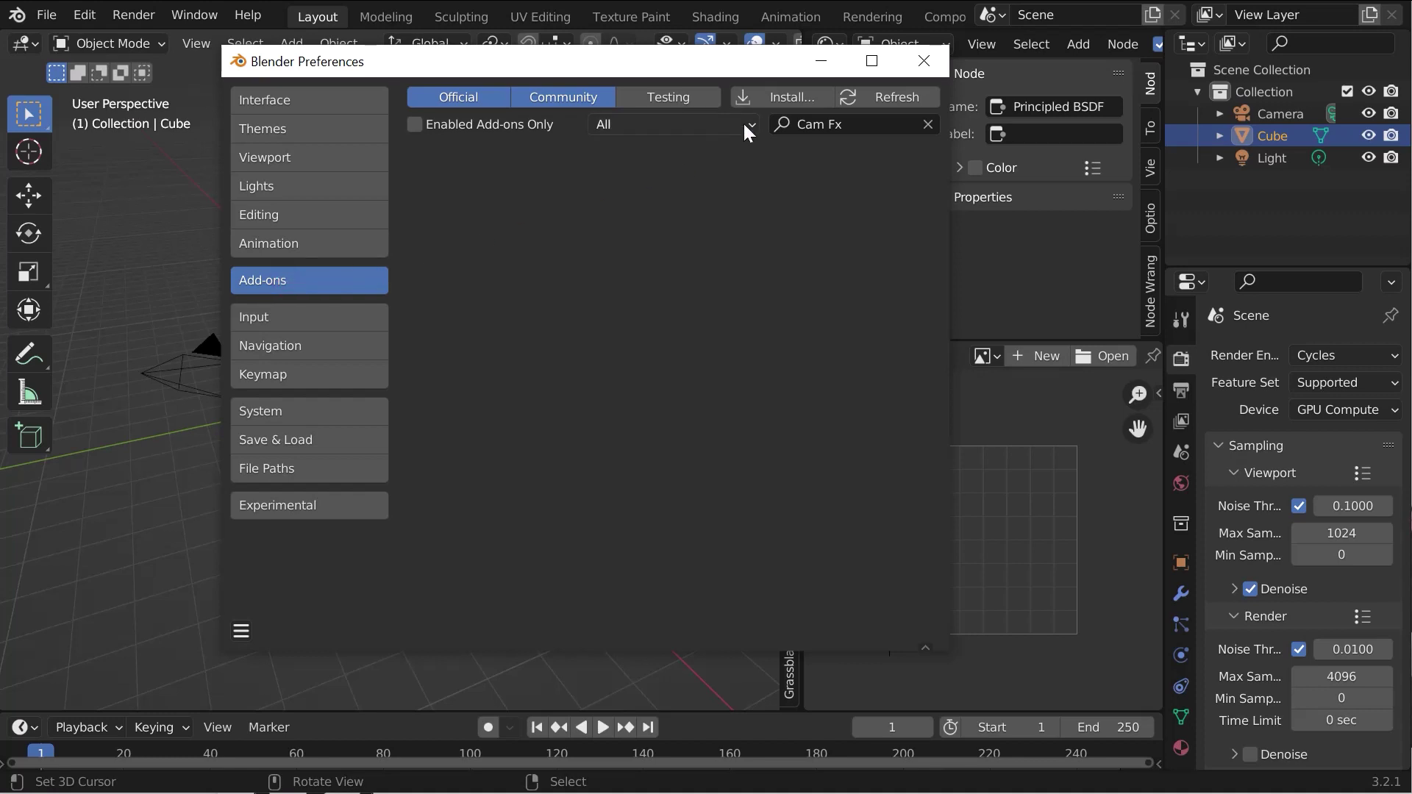
click(773, 96)
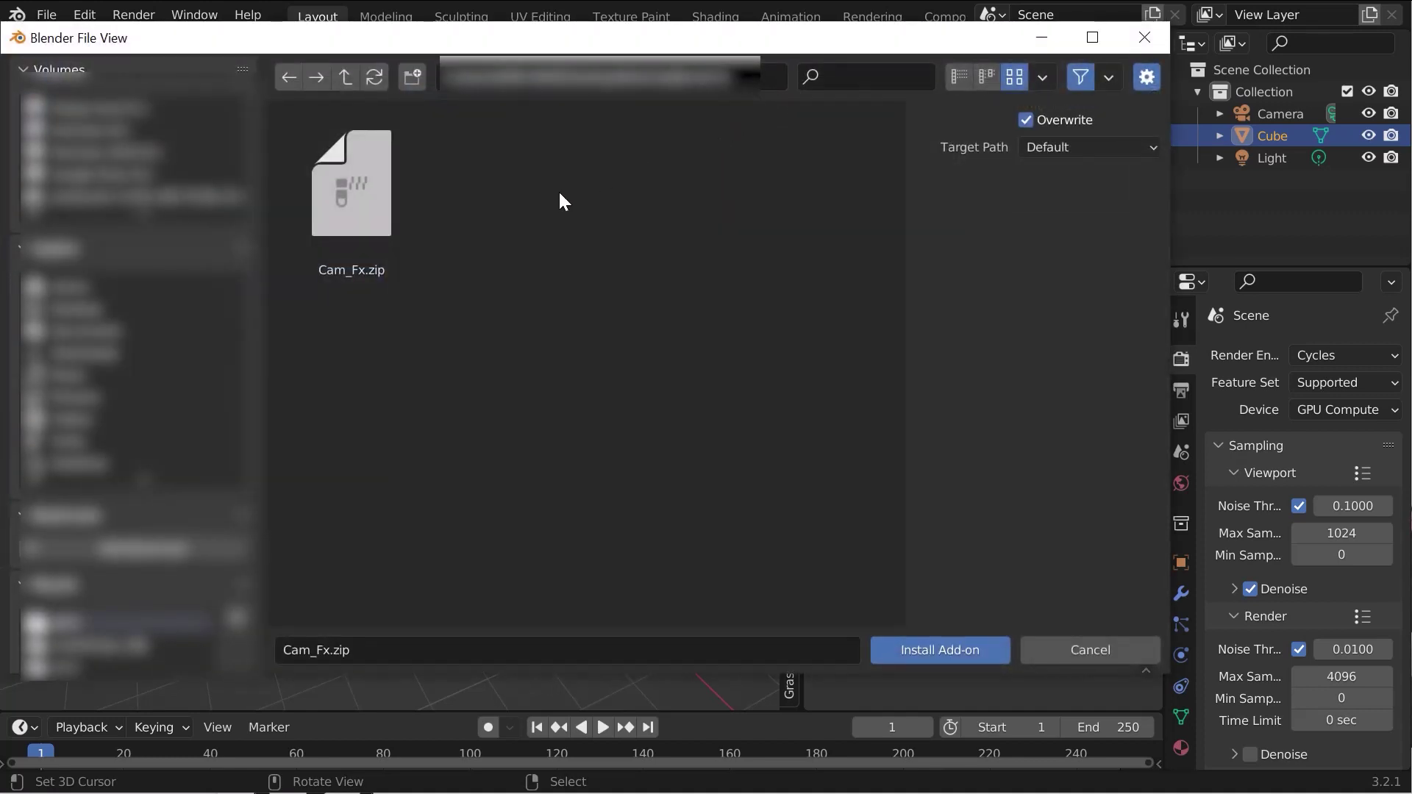
click(369, 224)
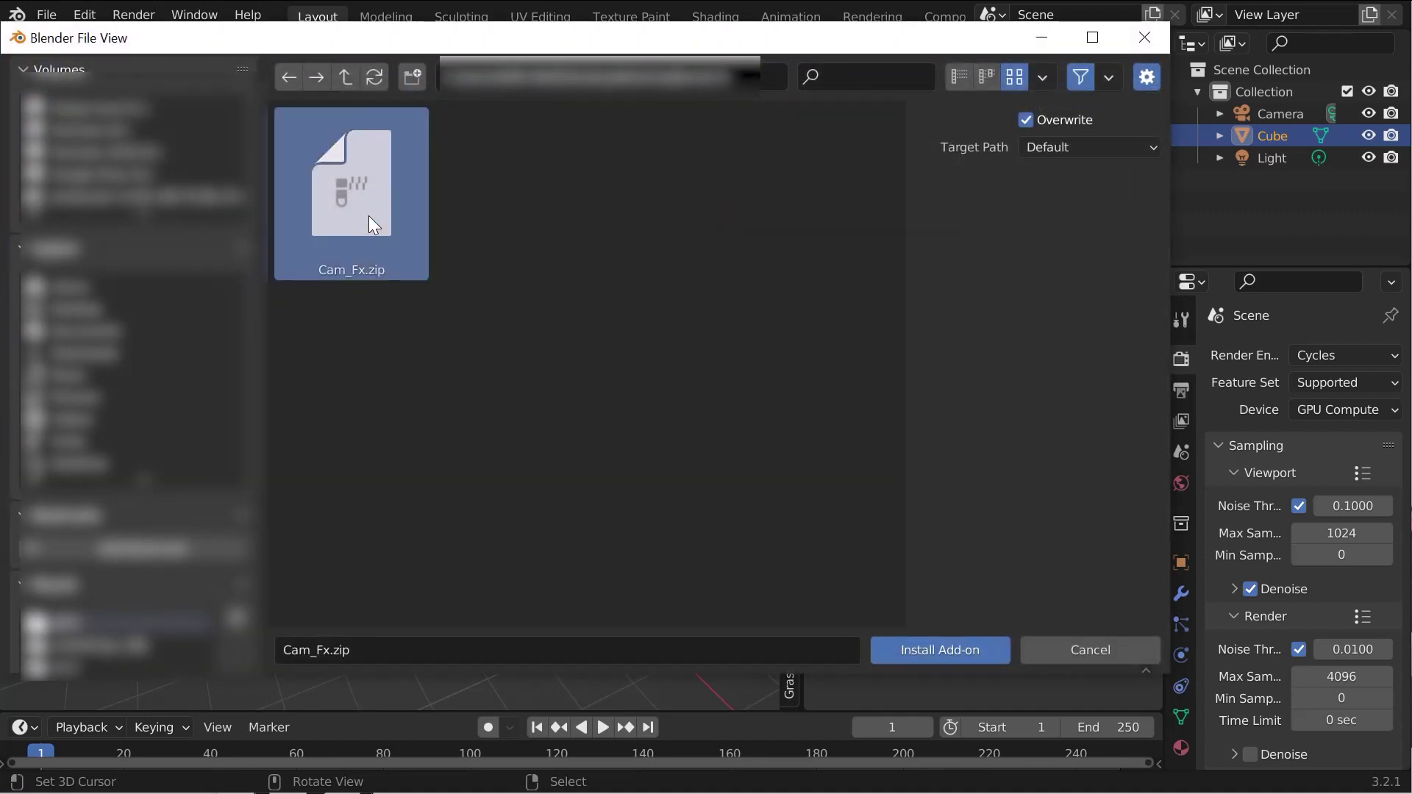
click(909, 650)
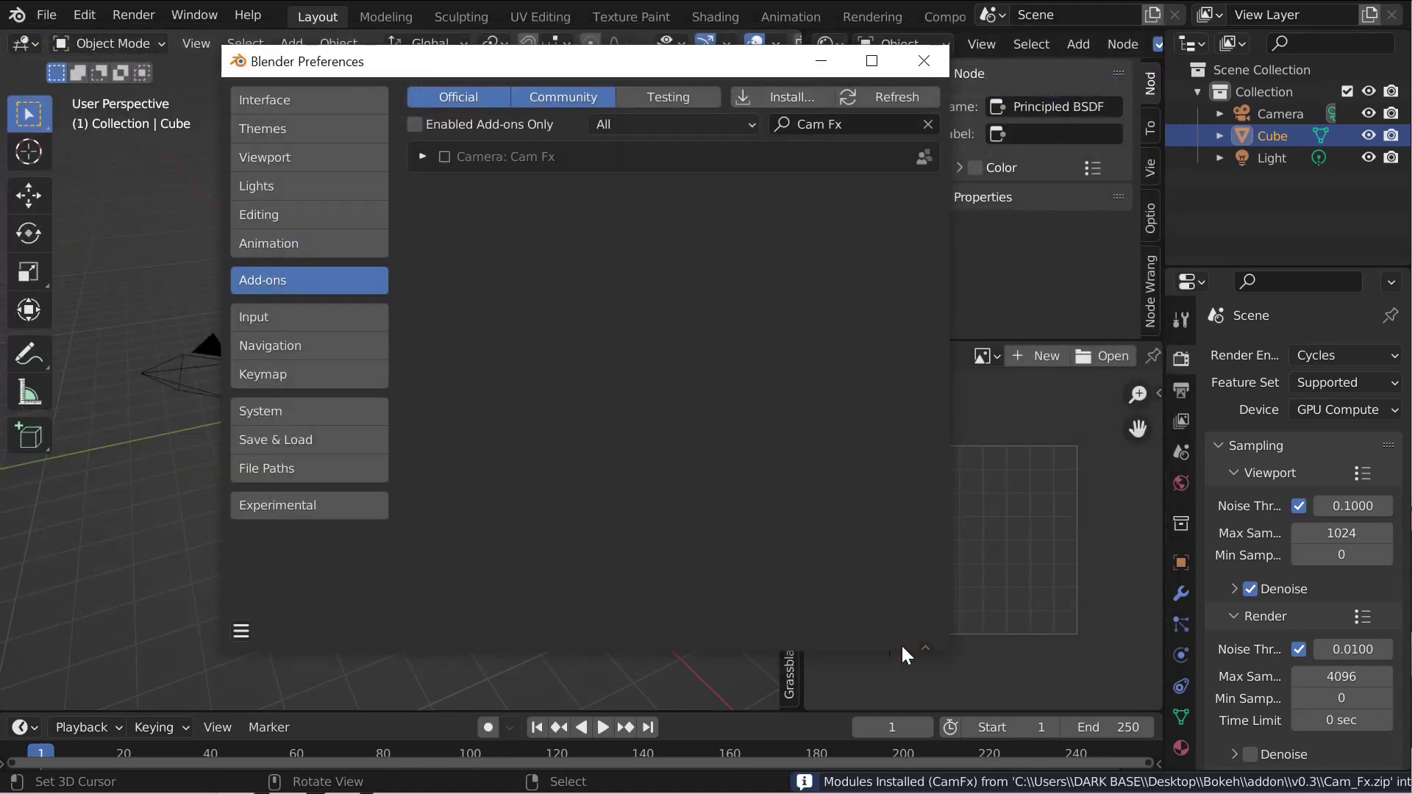
Enable the Cam Fx add-on, expand its details and close the preferences.
click(444, 158)
click(425, 156)
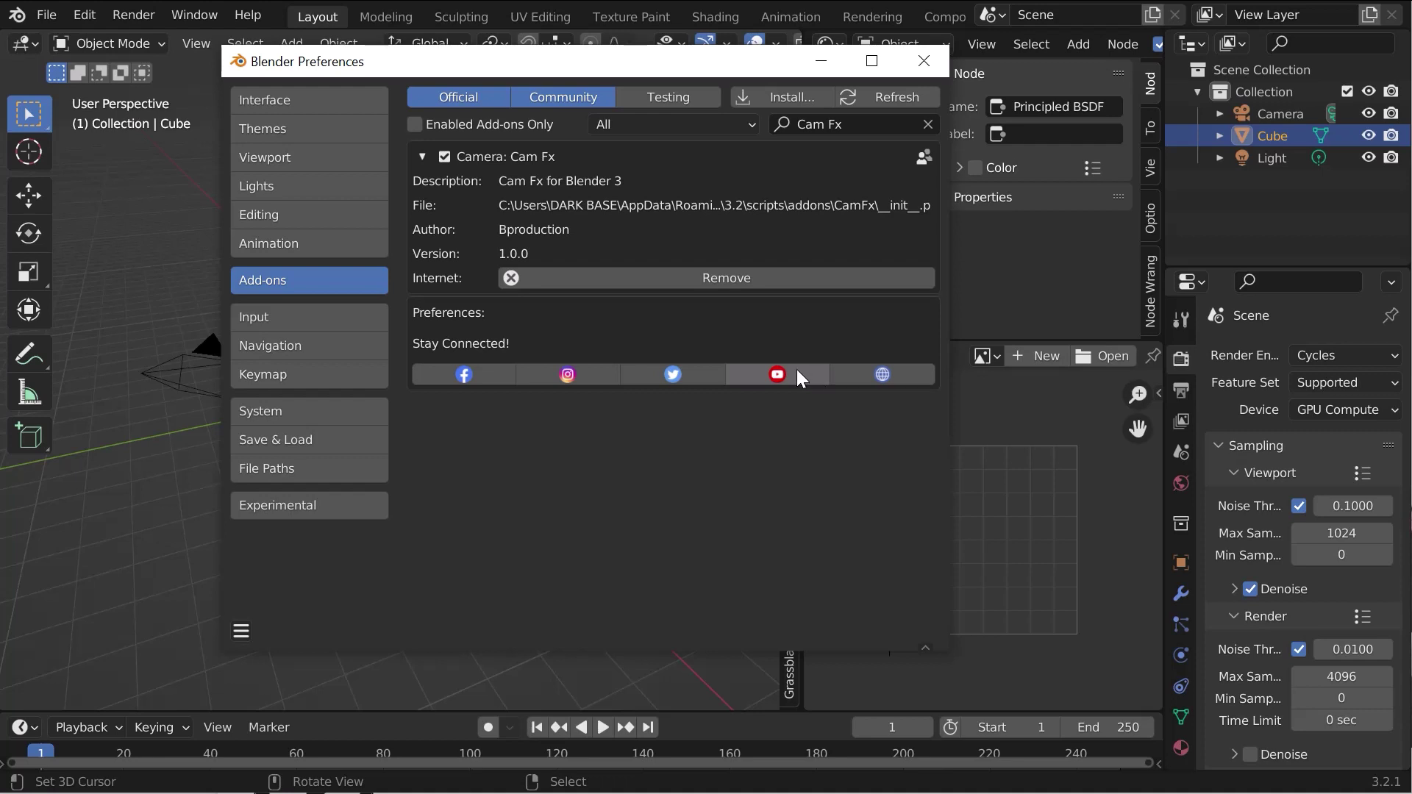
click(242, 630)
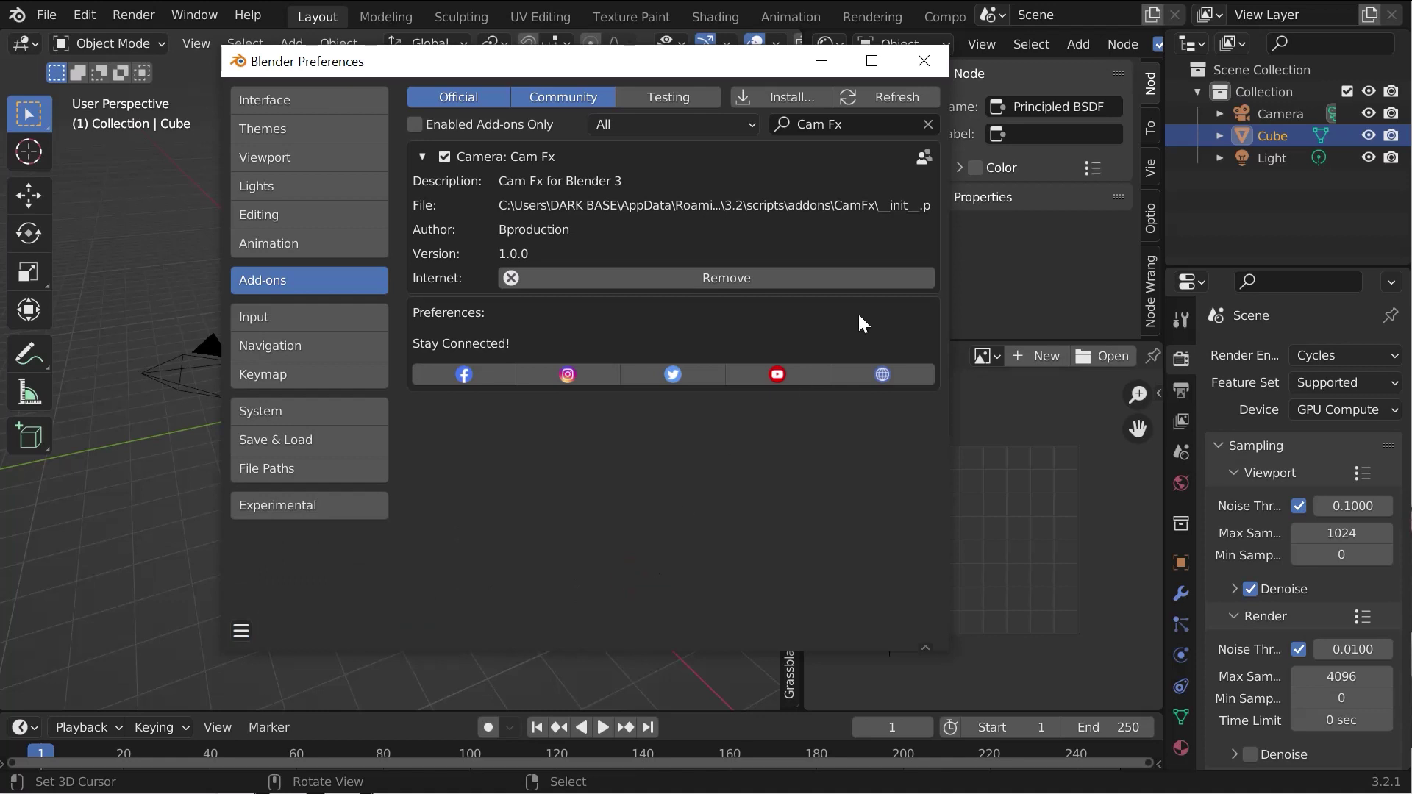
click(923, 60)
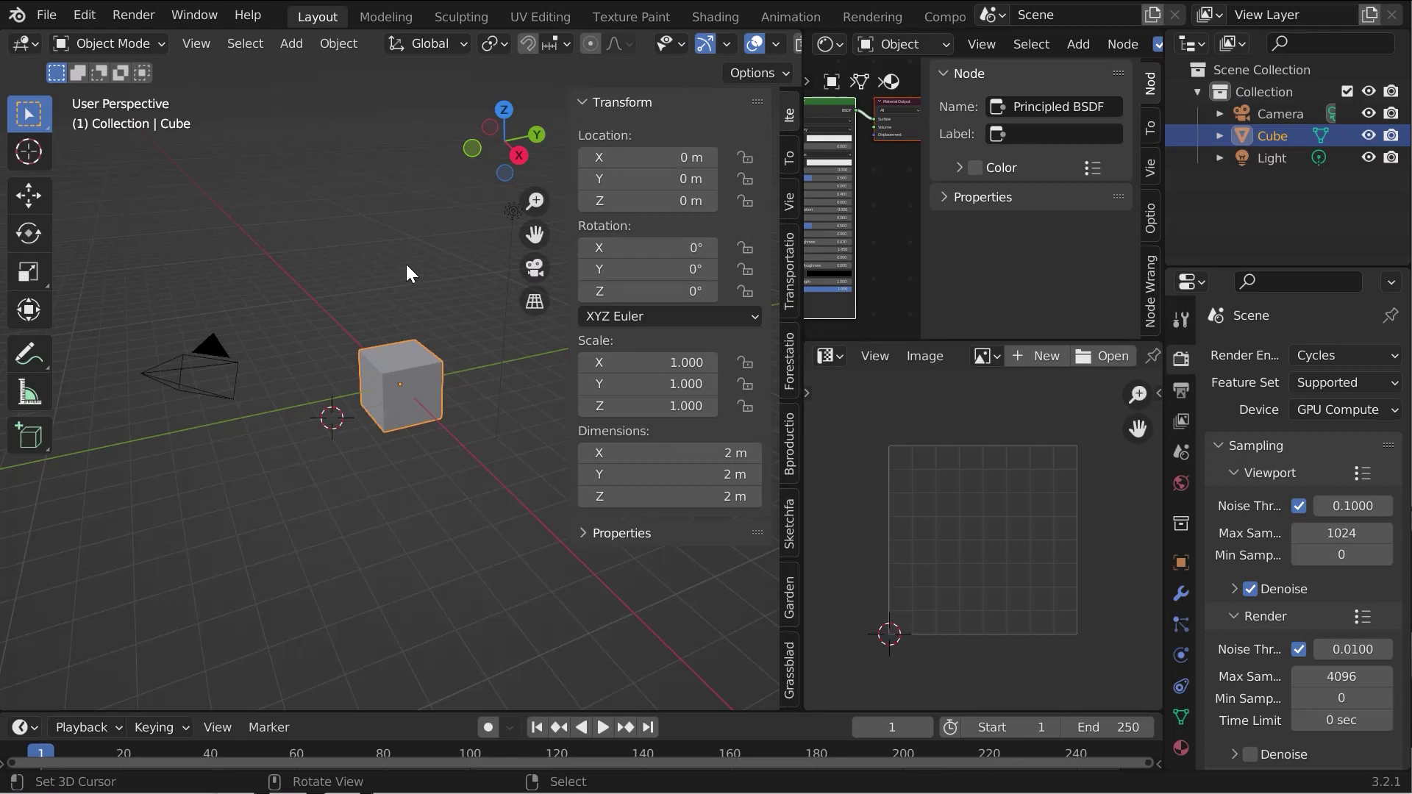
Show the Cam Fx controls, collapse the Vegetation section and load the camera effect on the scene's camera.
click(789, 439)
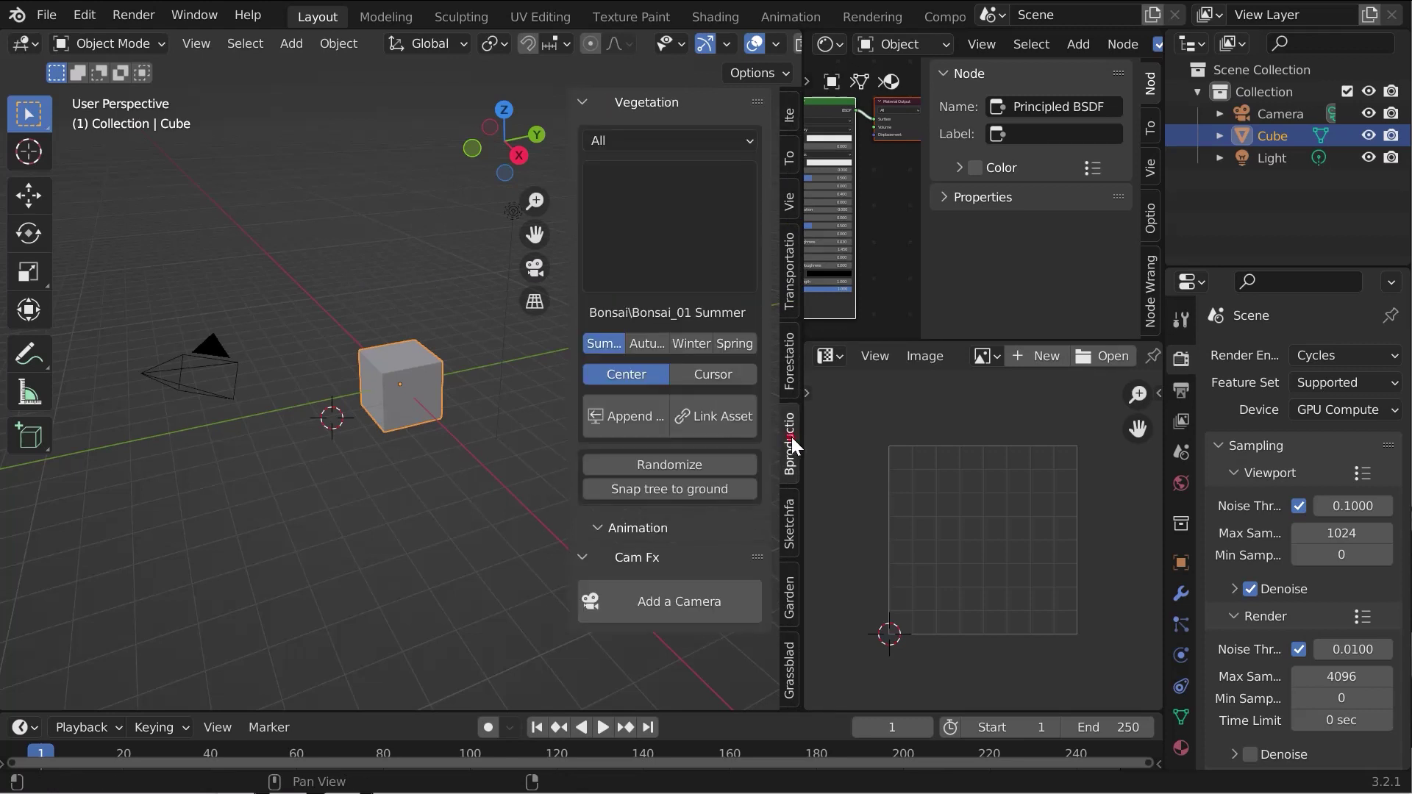
click(584, 102)
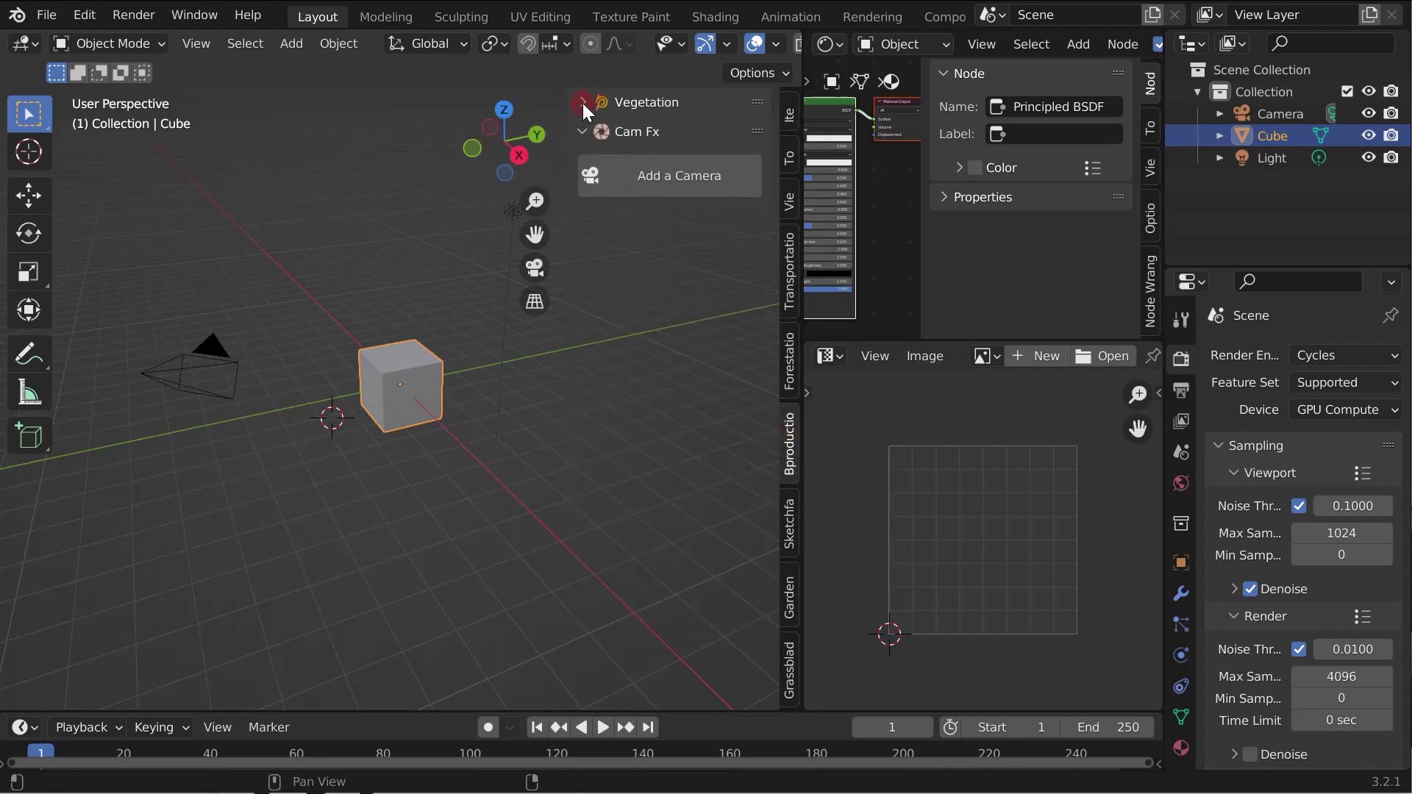
click(633, 129)
click(633, 129)
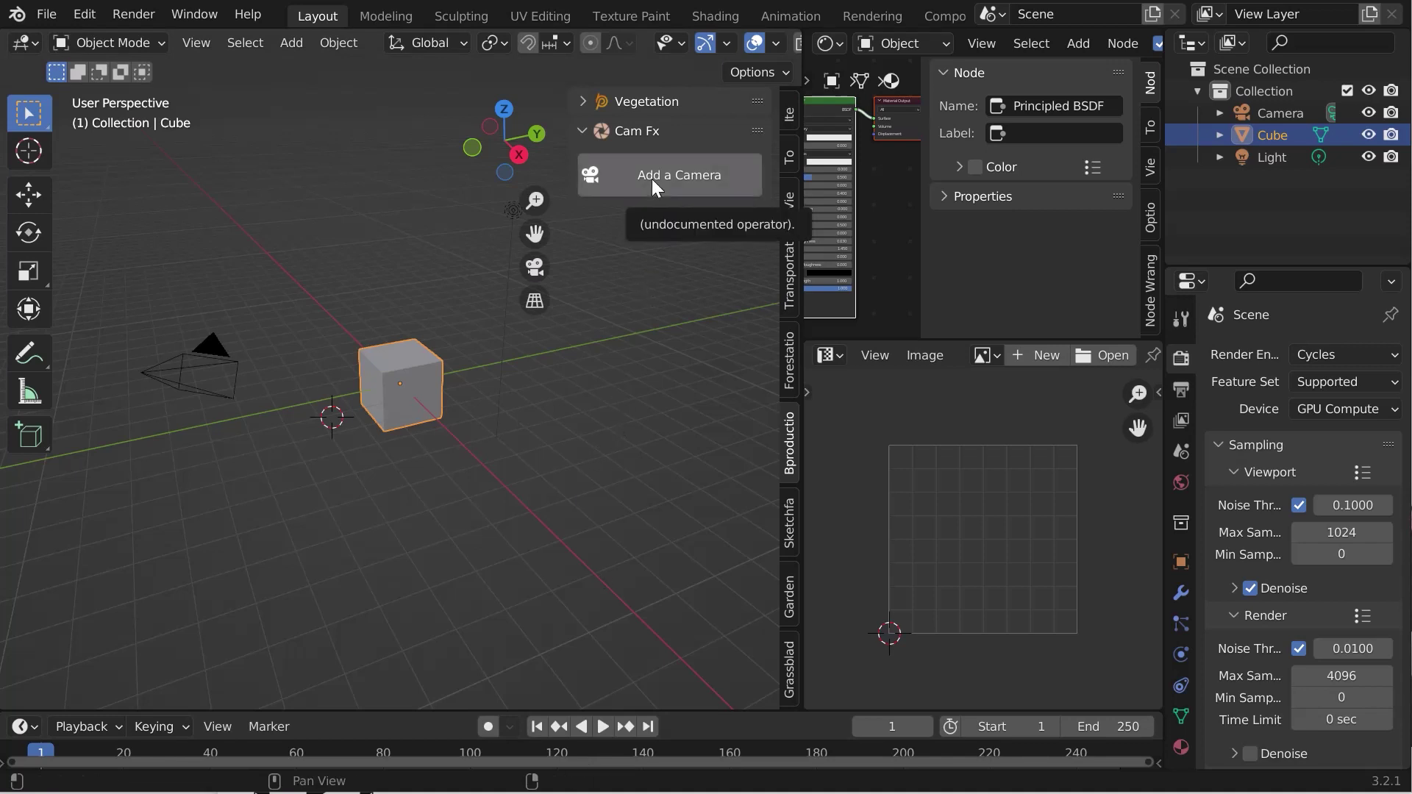
click(230, 355)
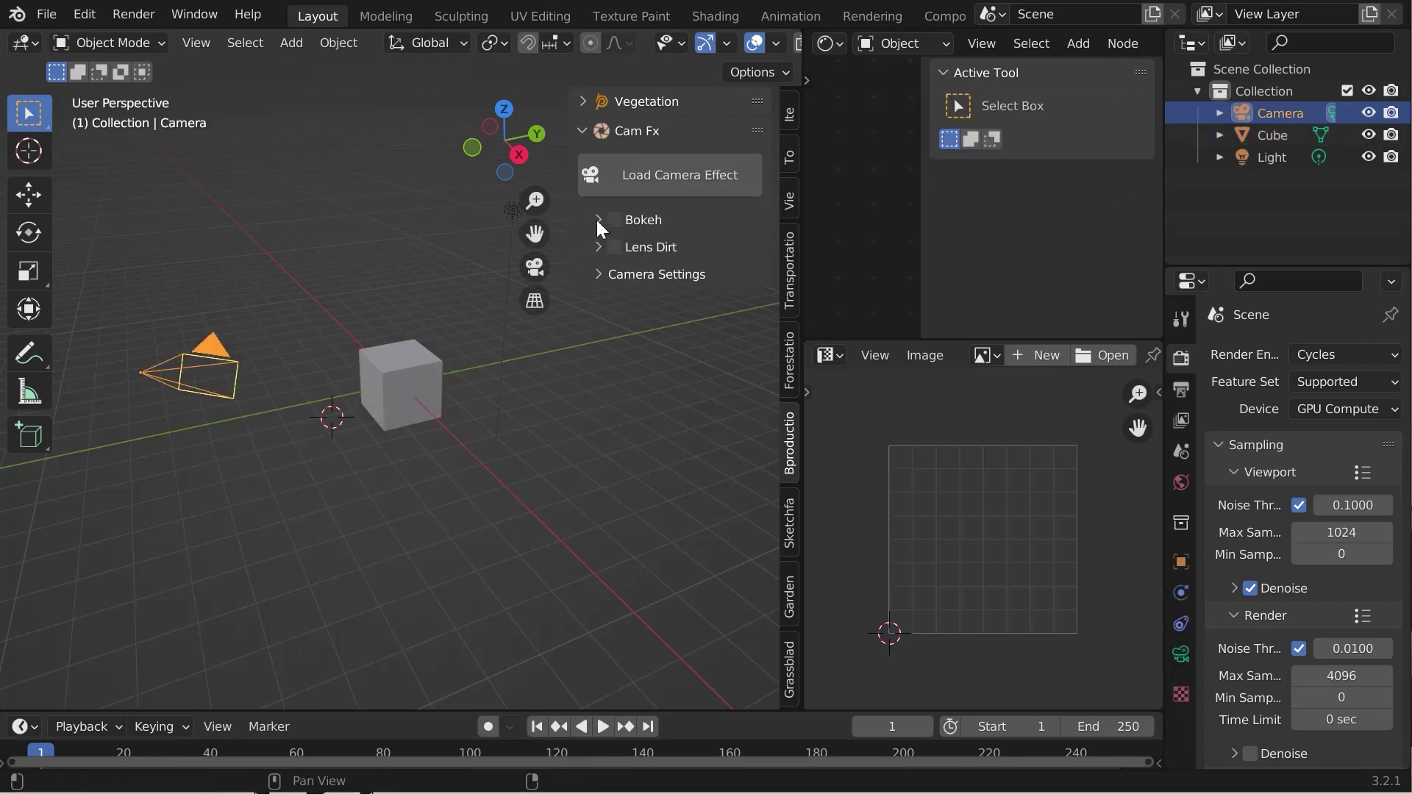
click(635, 186)
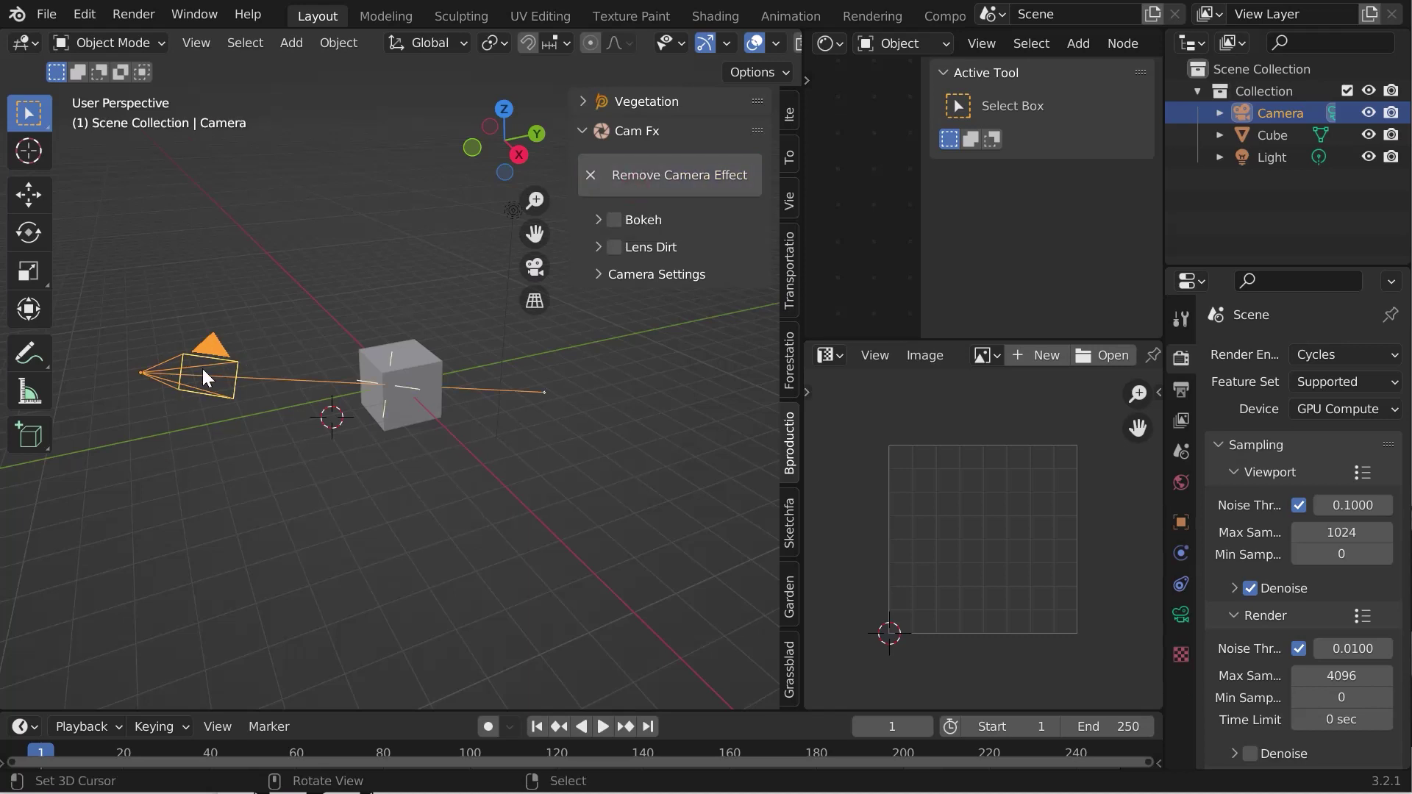
Delete the cube and the light, and reset the camera's location and rotation to zero.
scroll(288, 313, down, 1)
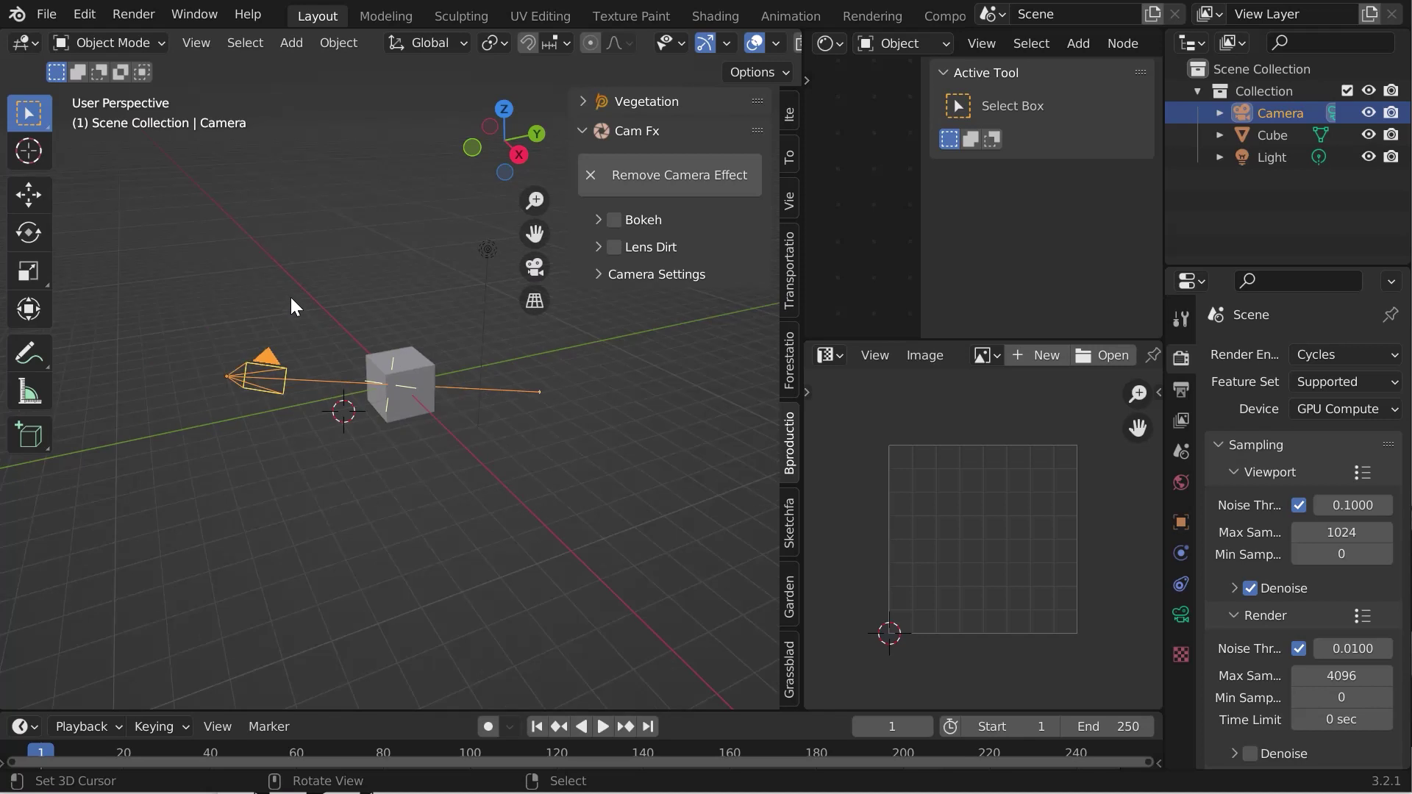
right_click(268, 363)
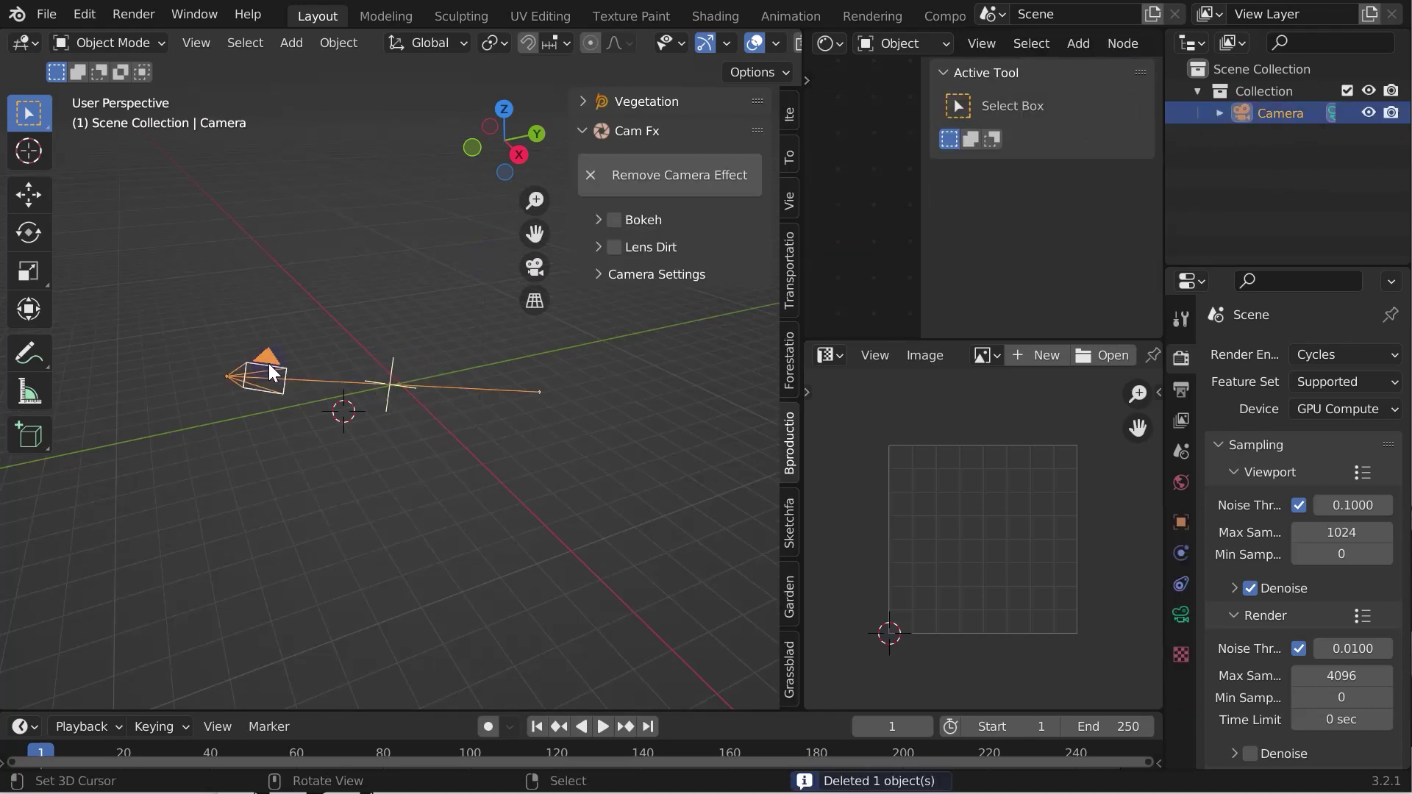
key(alt+g)
key(KP_3)
click(788, 113)
click(669, 241)
key(Escape)
drag(665, 242, 666, 290)
text(0)
key(Return)
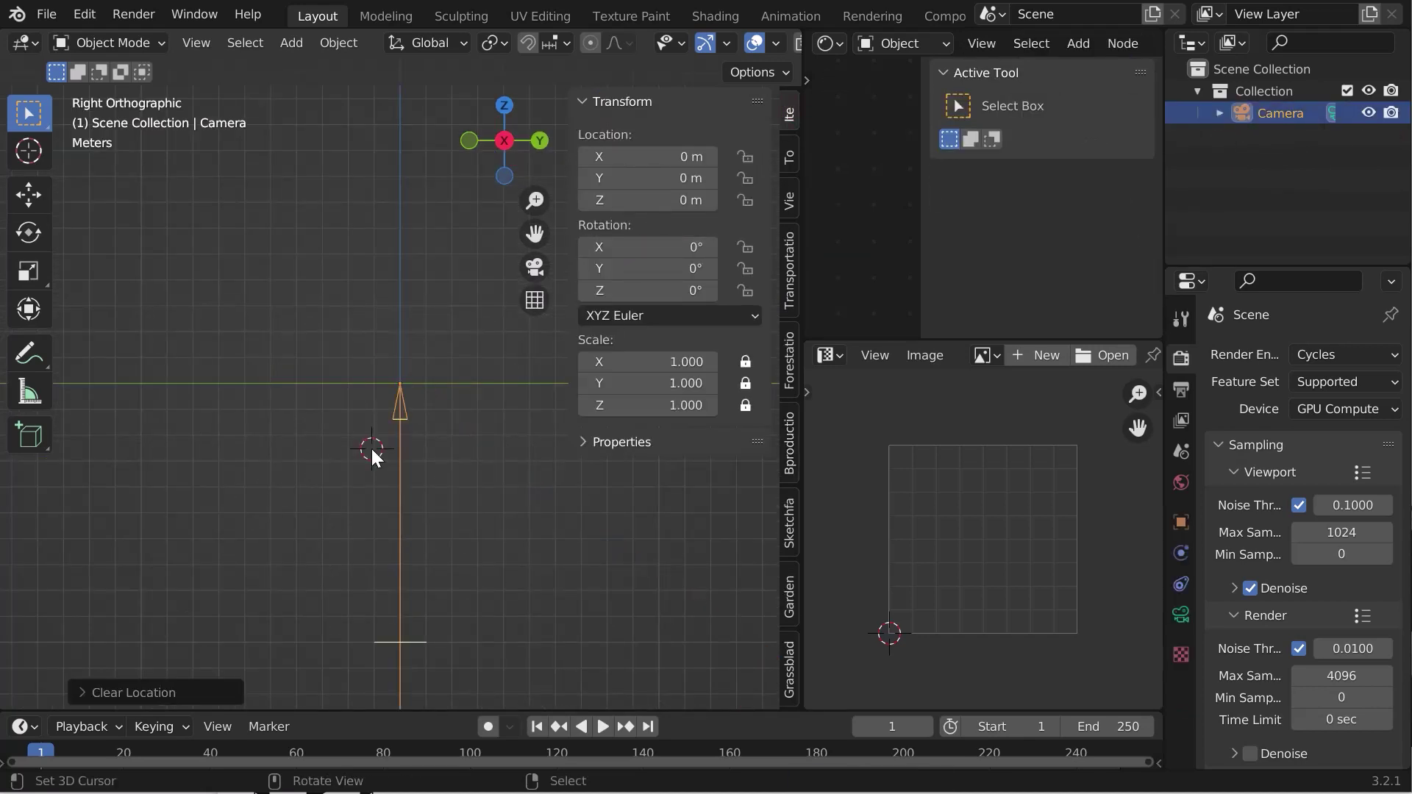
Rotate the camera 90° about the X axis and look through it.
key(r)
key(x)
key(9)
key(0)
key(Return)
key(KP_0)
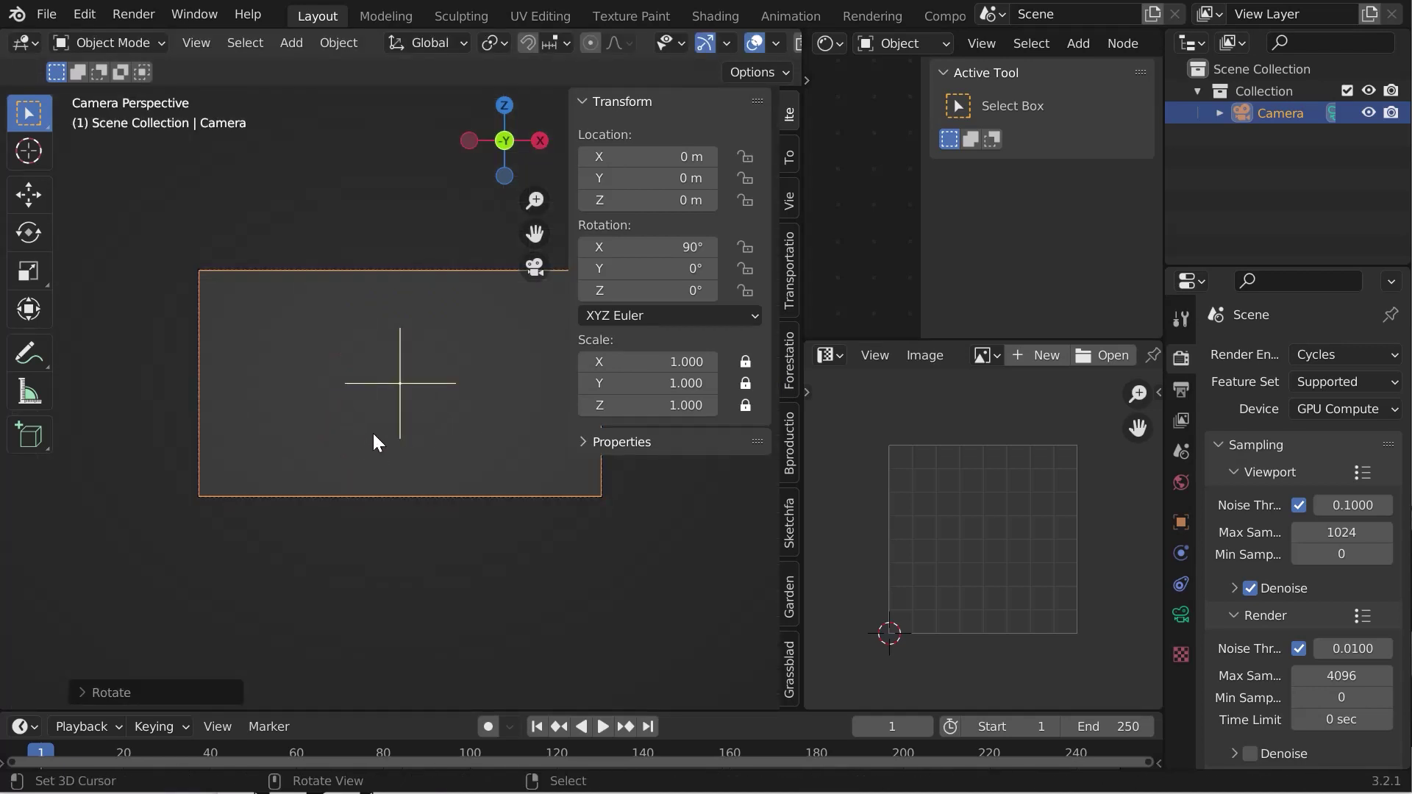
Return to the Cam Fx controls and add a UV sphere to the scene.
click(787, 456)
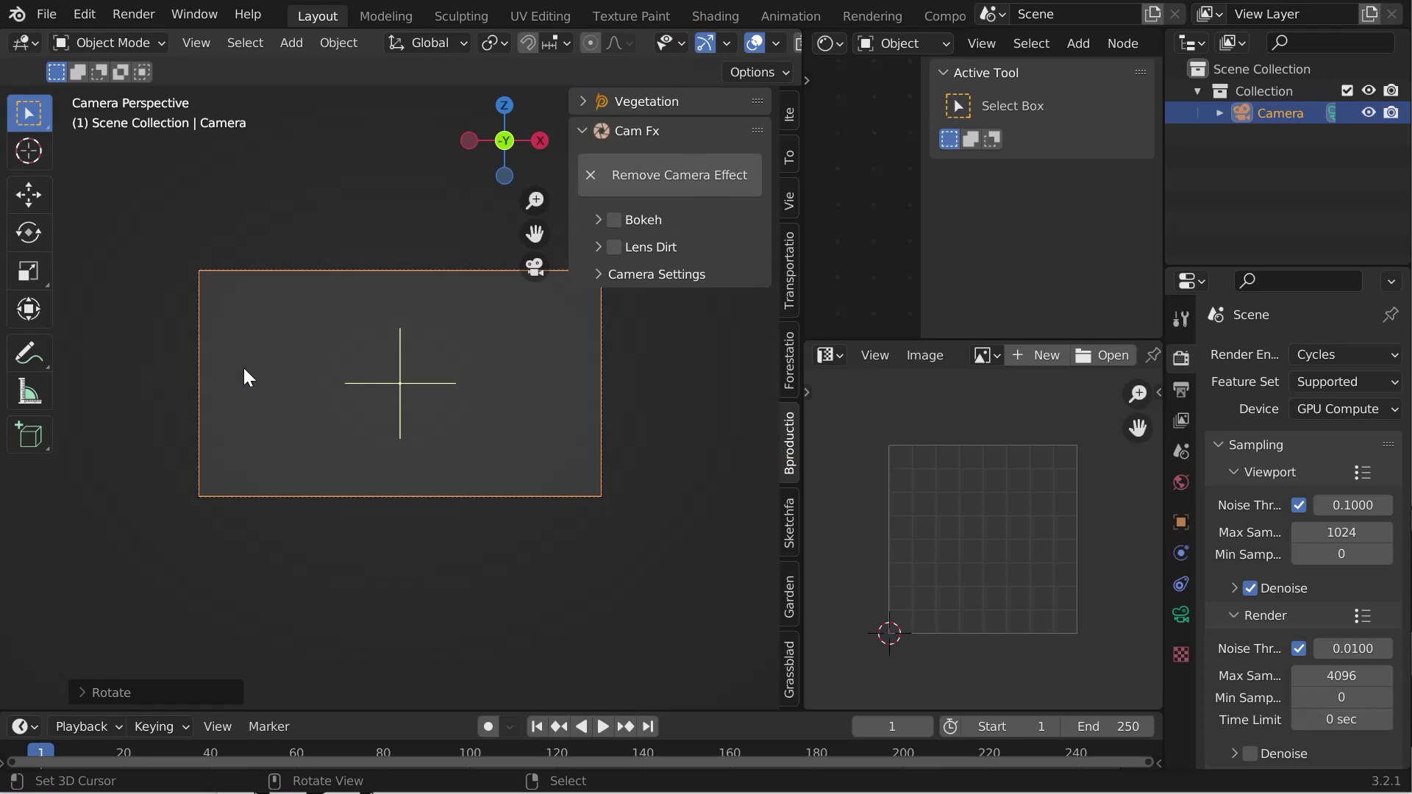
key(shift+a)
click(461, 413)
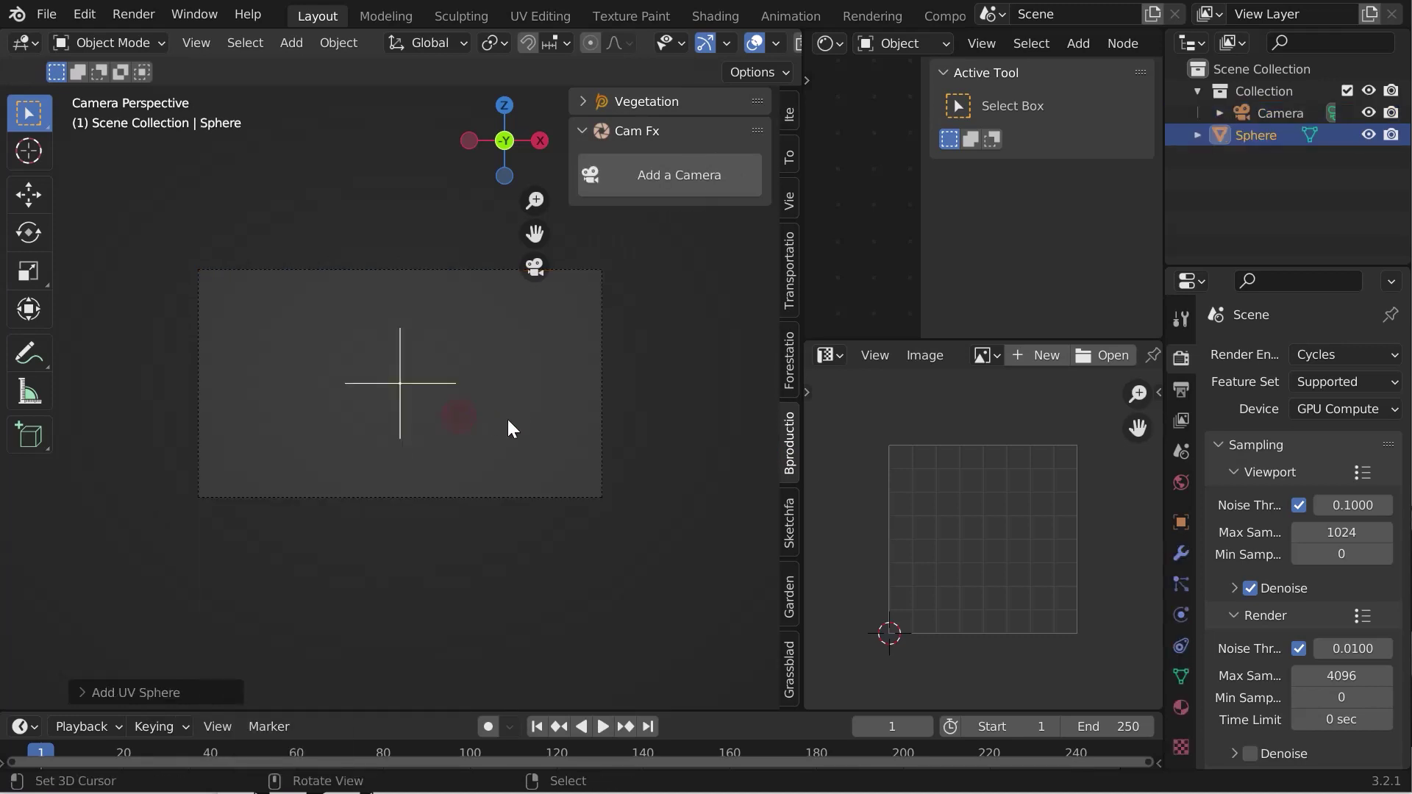
Turn the image editor into a top-view 3D viewport and move the sphere far out in front of the camera.
click(830, 355)
click(695, 410)
key(KP_7)
scroll(960, 505, down, 3)
key(g)
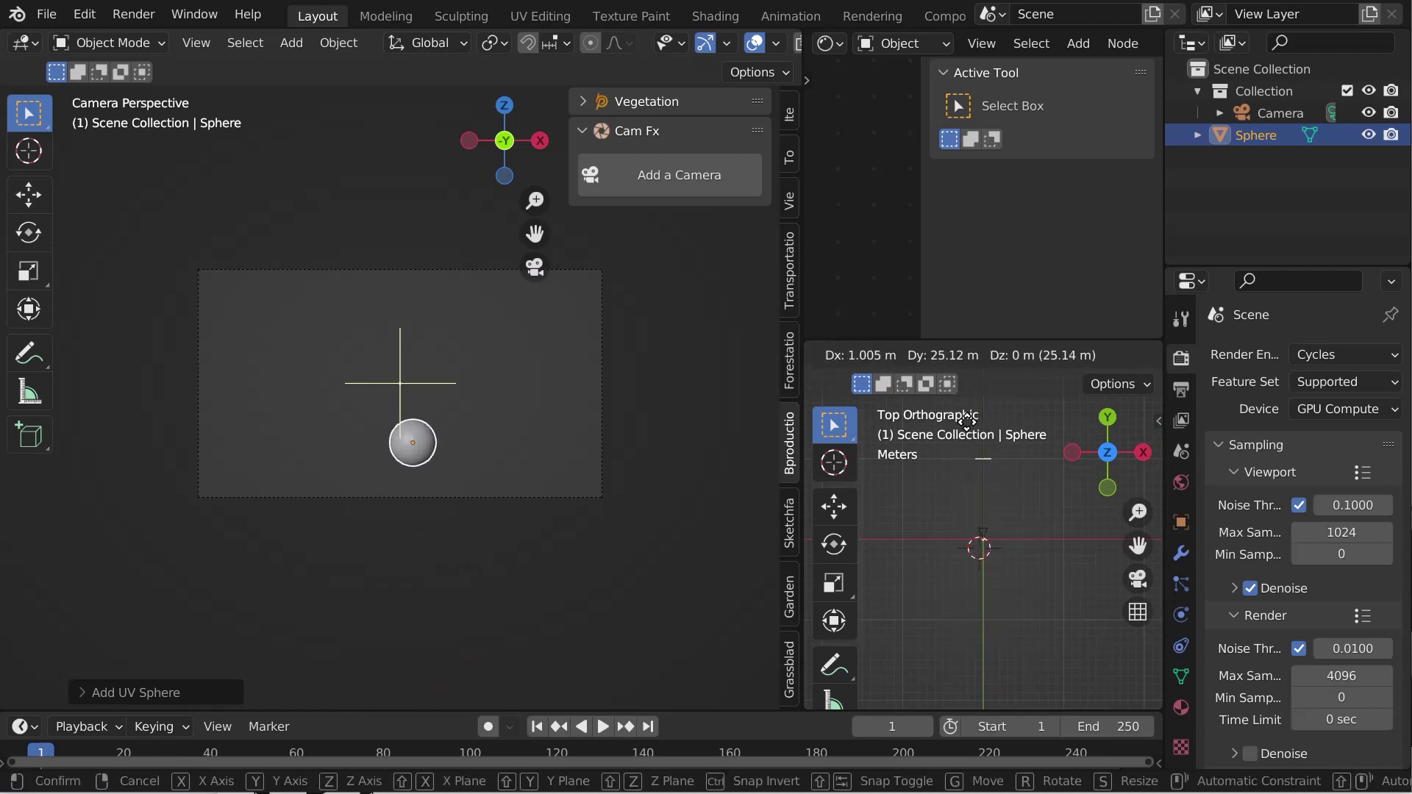
click(985, 424)
scroll(1000, 568, down, 2)
key(g)
click(982, 519)
Scale the sphere down to a small dot and centre it in the camera view.
key(s)
click(410, 464)
key(g)
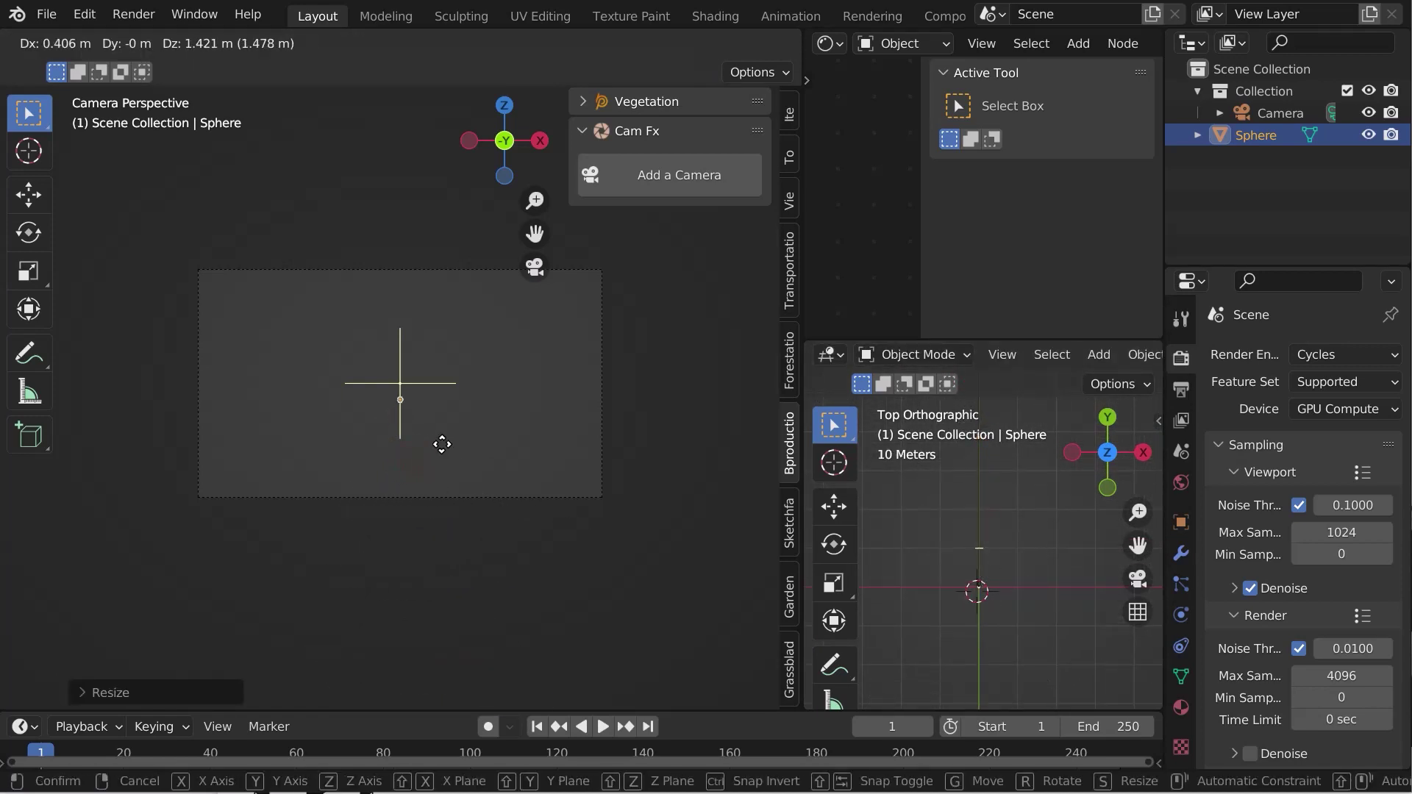
click(441, 434)
Give the sphere a new material with an Emission surface and a strength of 10.
click(1180, 707)
click(1276, 447)
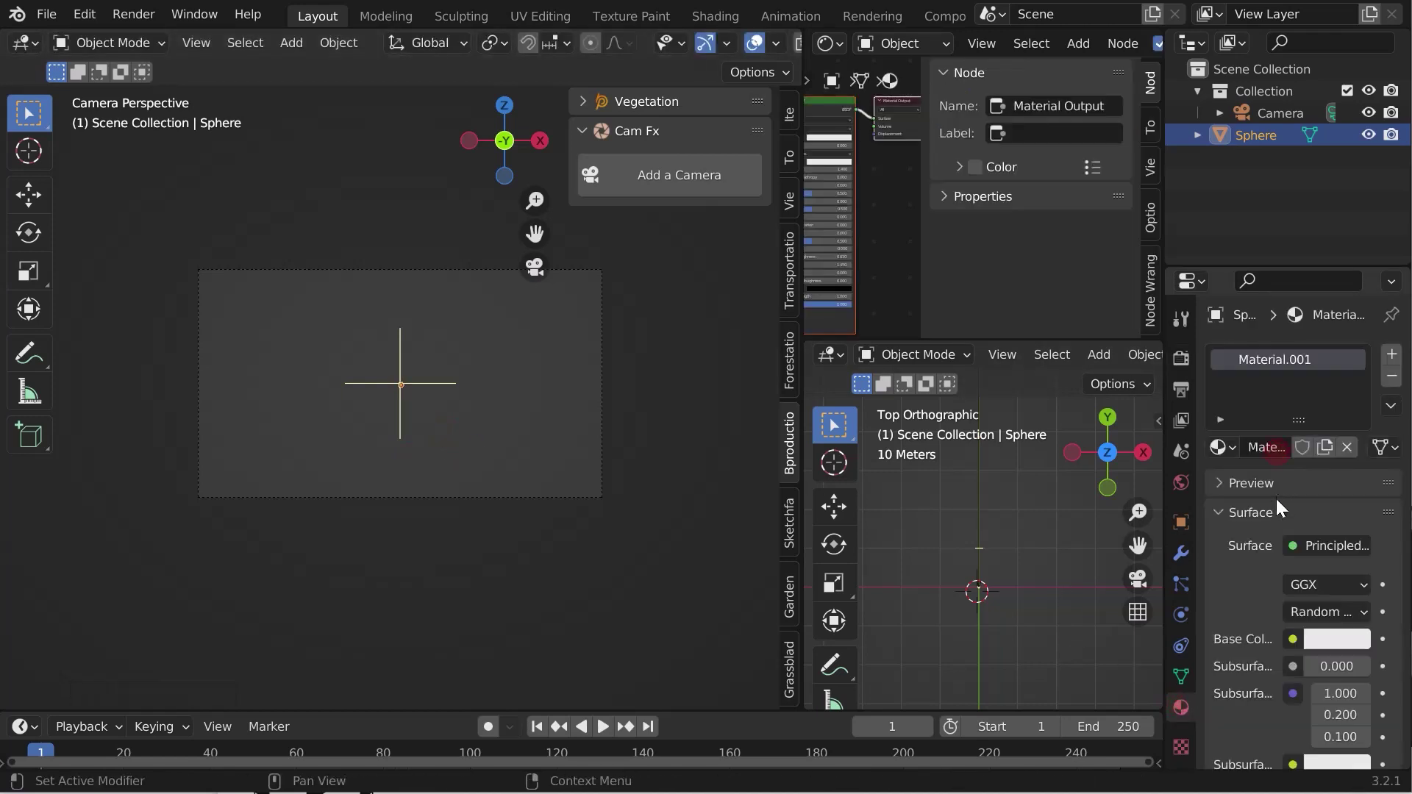
click(1302, 544)
click(883, 108)
click(1318, 611)
text(10)
key(Return)
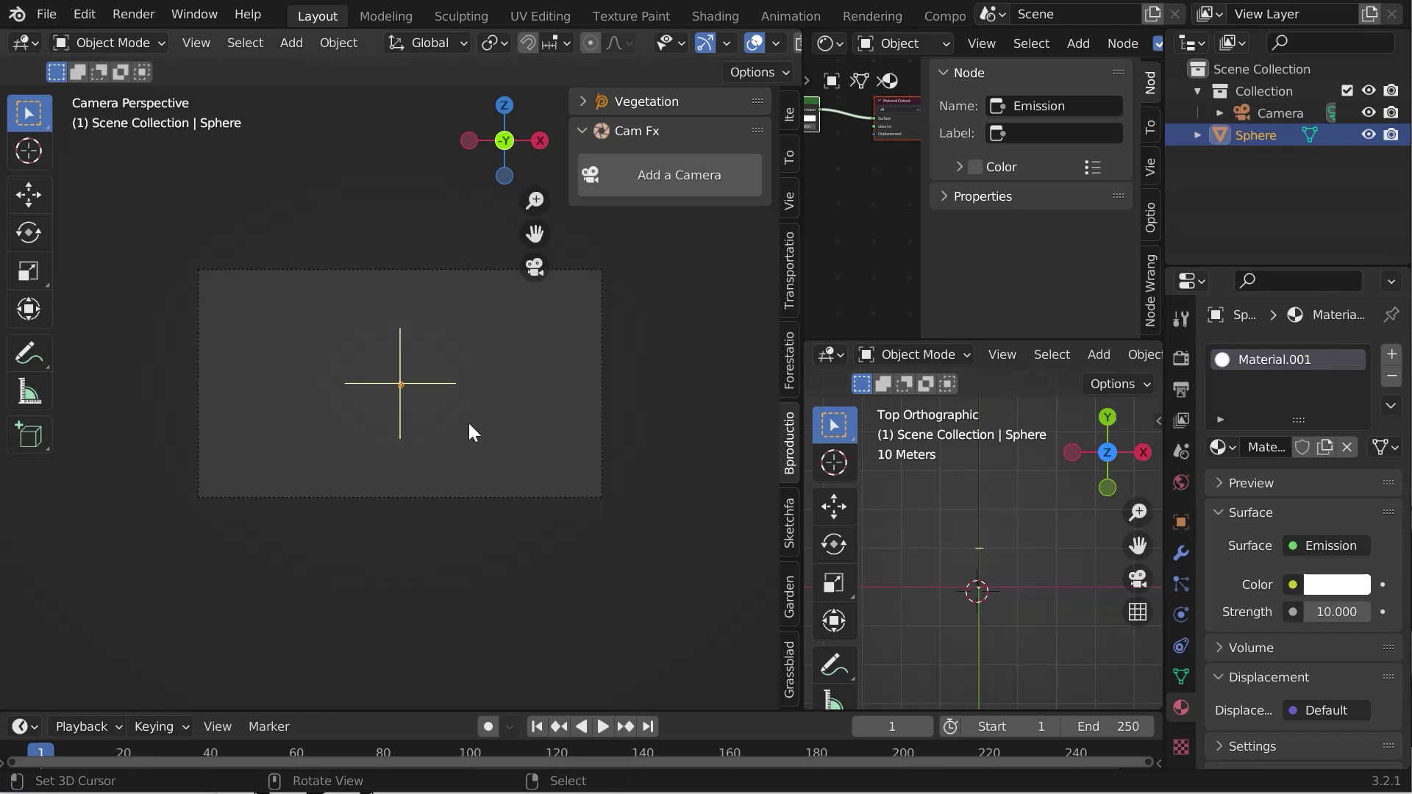
Switch the camera view to rendered shading and set a render region around the whole camera frame.
key(z)
click(431, 350)
key(ctrl+b)
drag(177, 250, 632, 522)
scroll(419, 413, up, 5)
scroll(413, 413, down, 2)
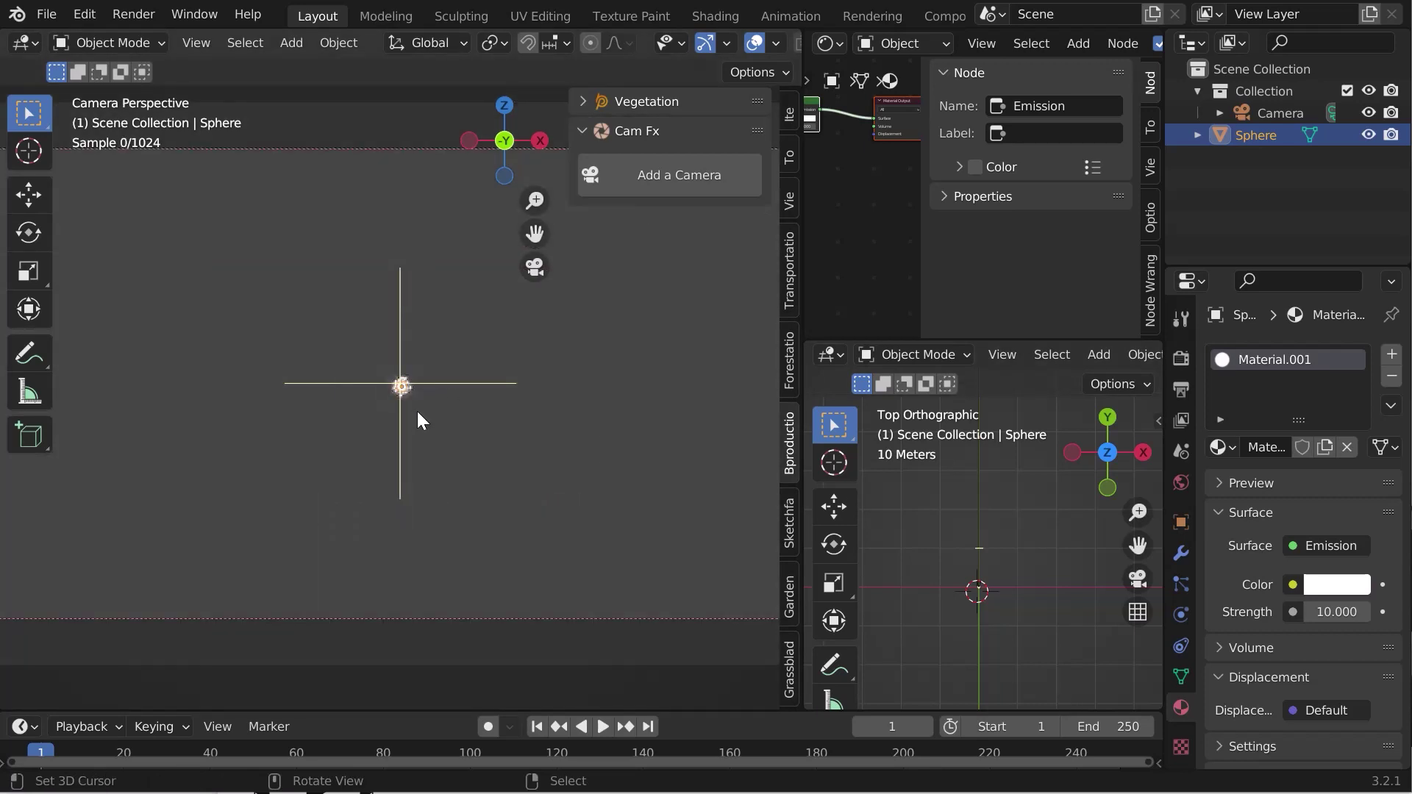
Select the camera, enable its Bokeh effect and expand the Bokeh settings.
click(422, 189)
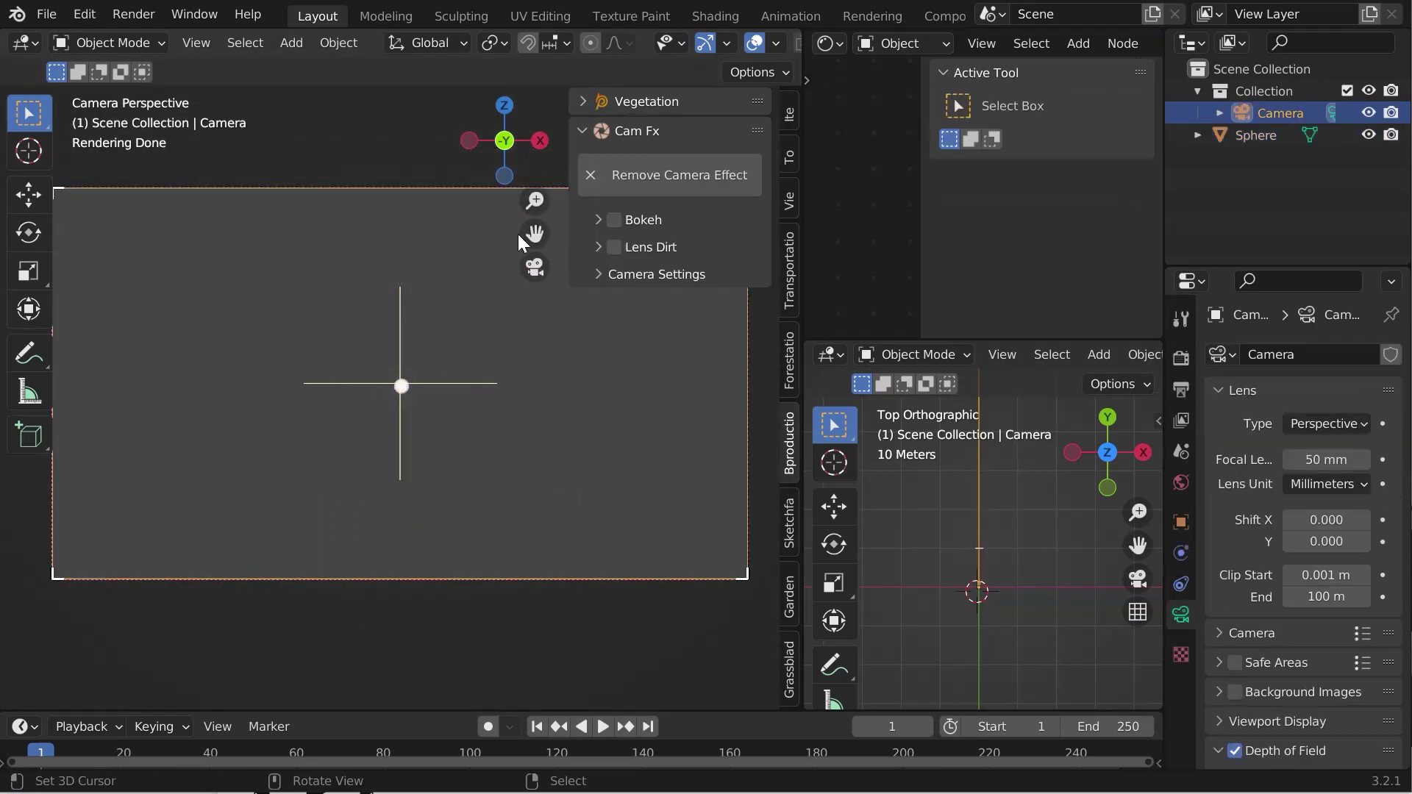
click(615, 219)
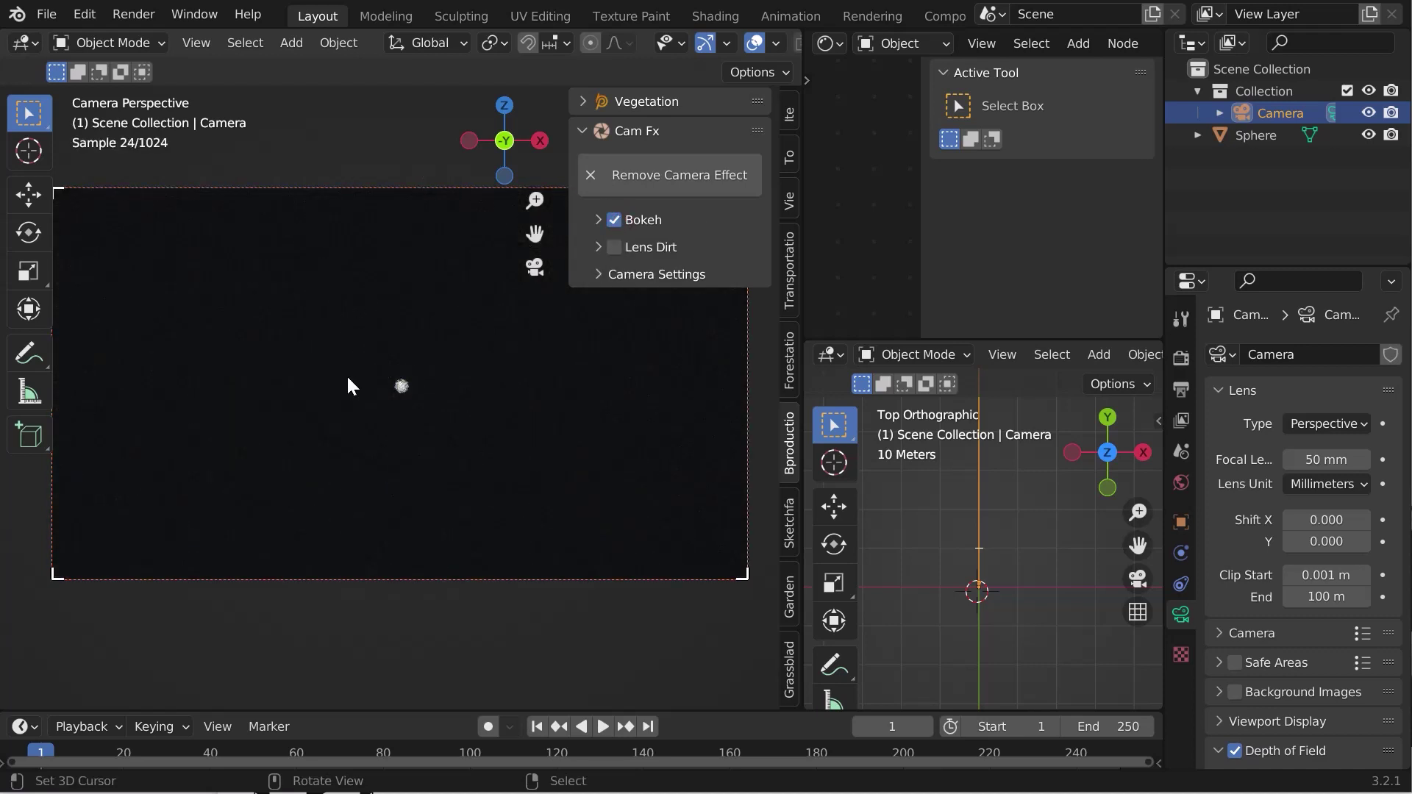
click(597, 220)
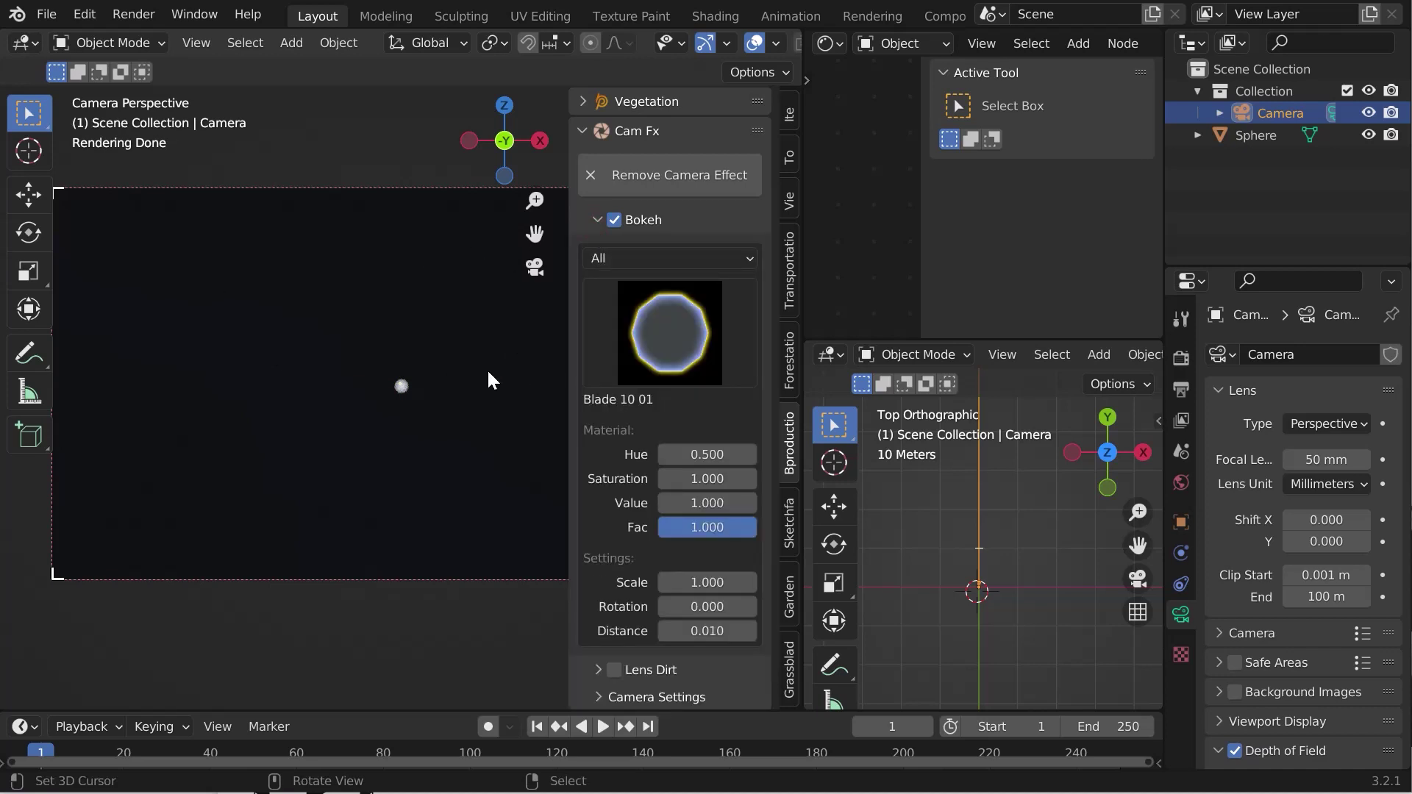
Choose the Blade 8 06 bokeh texture from the All category.
click(617, 261)
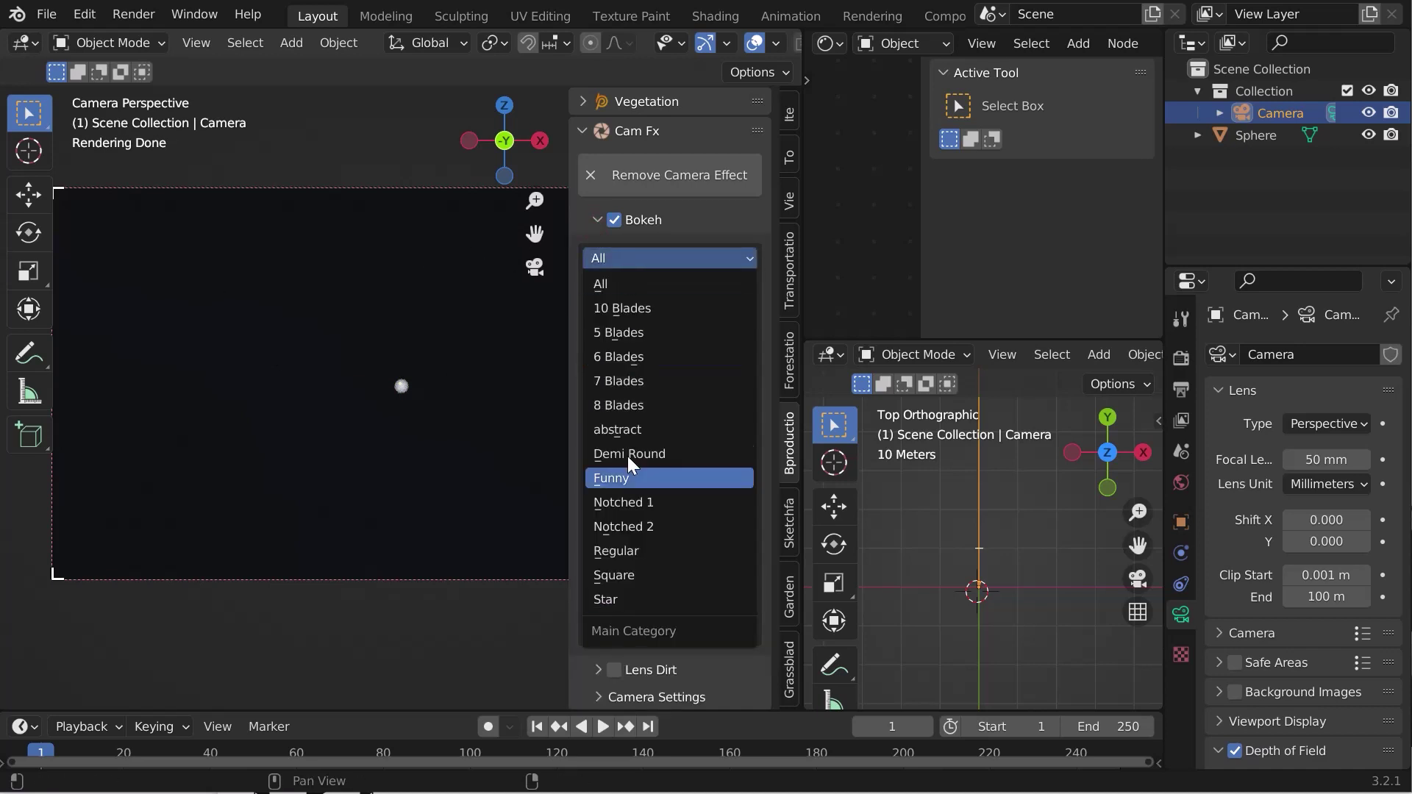
click(654, 310)
scroll(717, 611, down, 5)
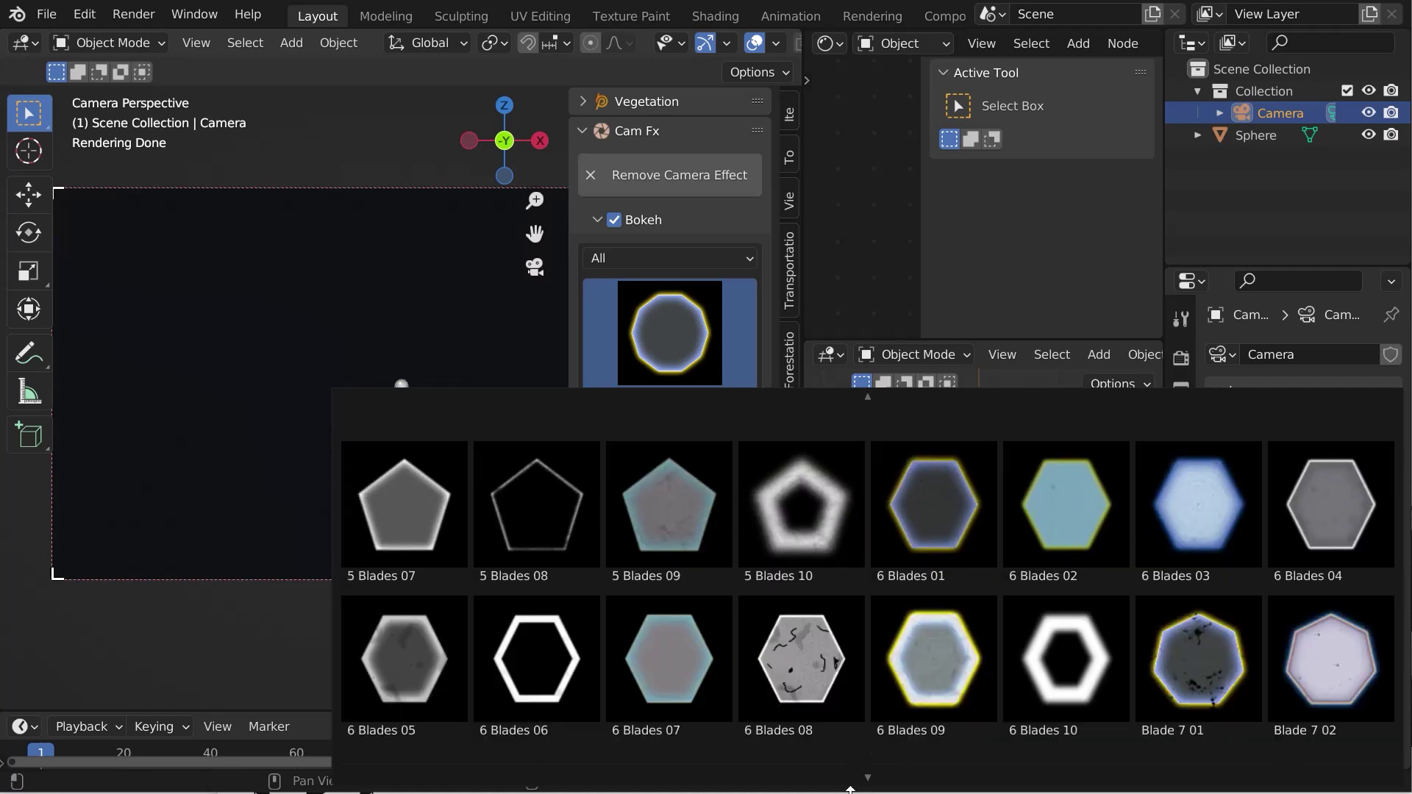
click(1063, 656)
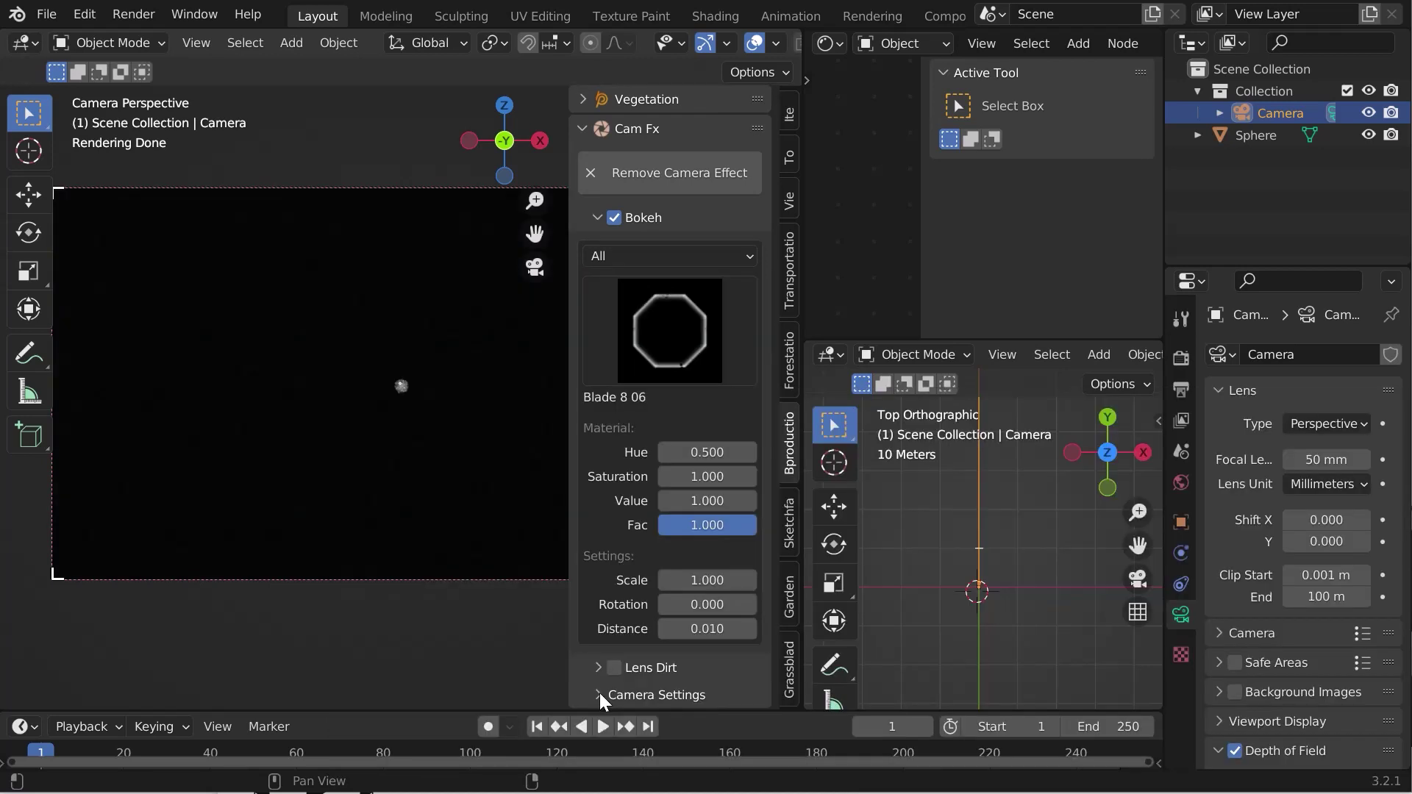
Expand the Cam Fx camera settings and set the focus distance to 2.5 m.
click(602, 694)
scroll(611, 647, down, 8)
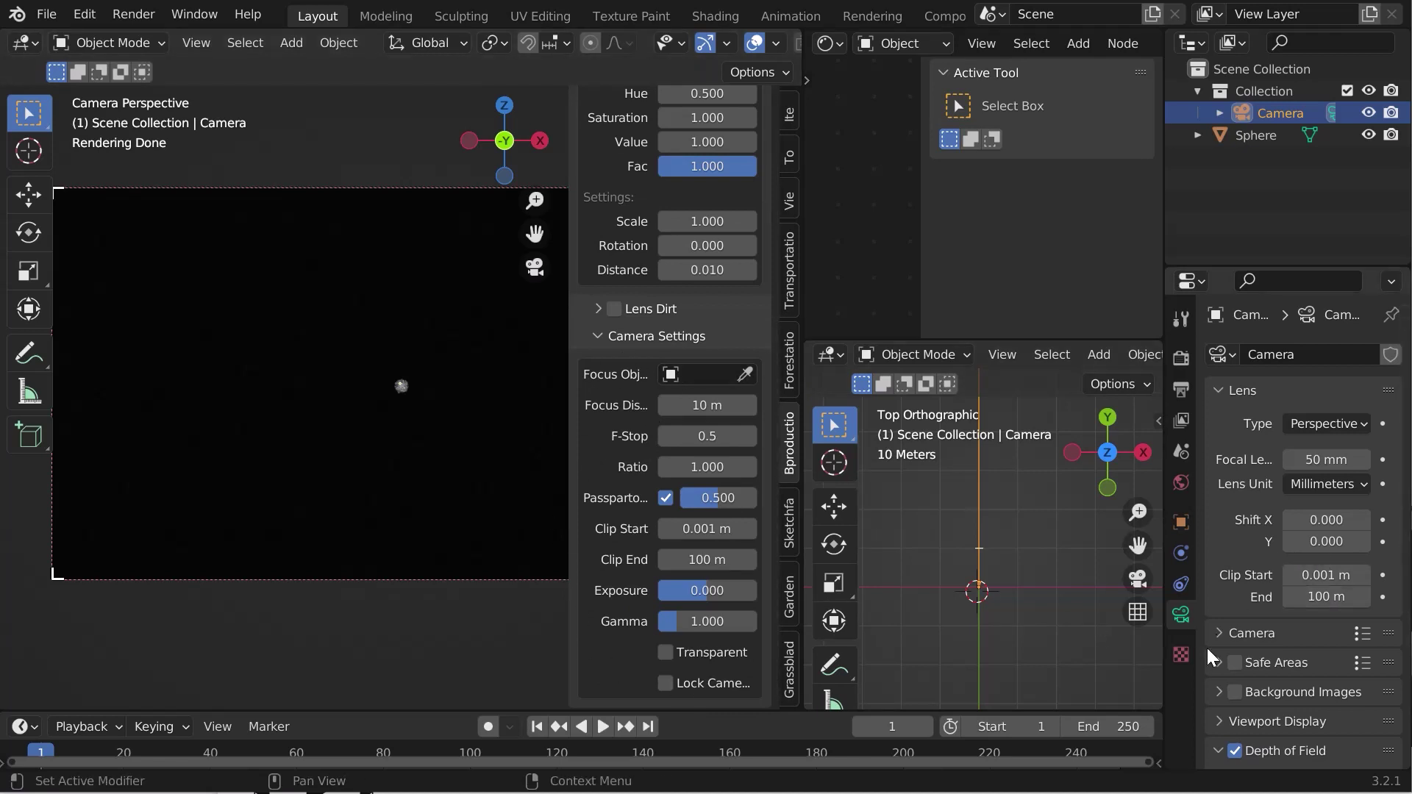
scroll(1286, 571, down, 3)
scroll(1285, 571, down, 4)
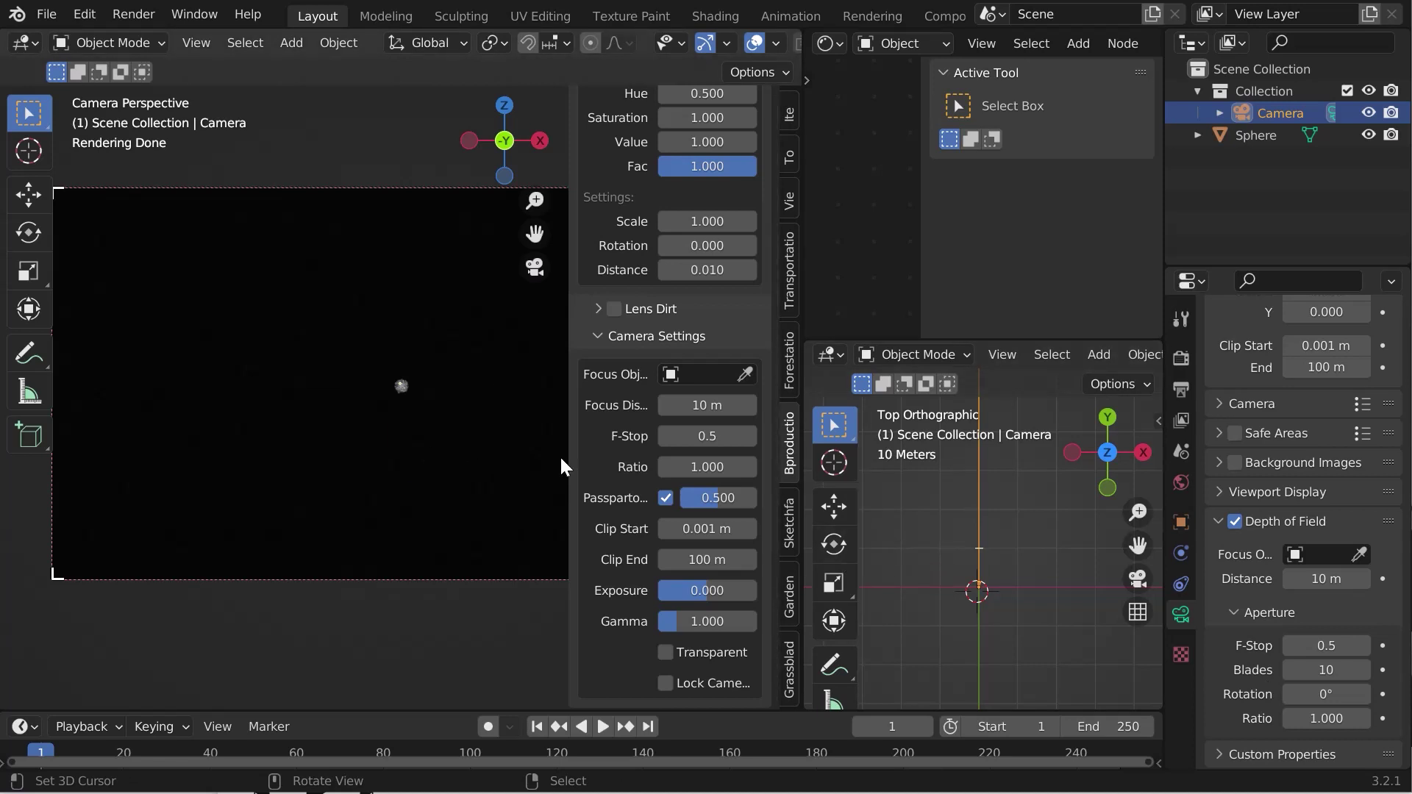
scroll(956, 538, down, 2)
scroll(956, 538, up, 3)
drag(686, 406, 581, 405)
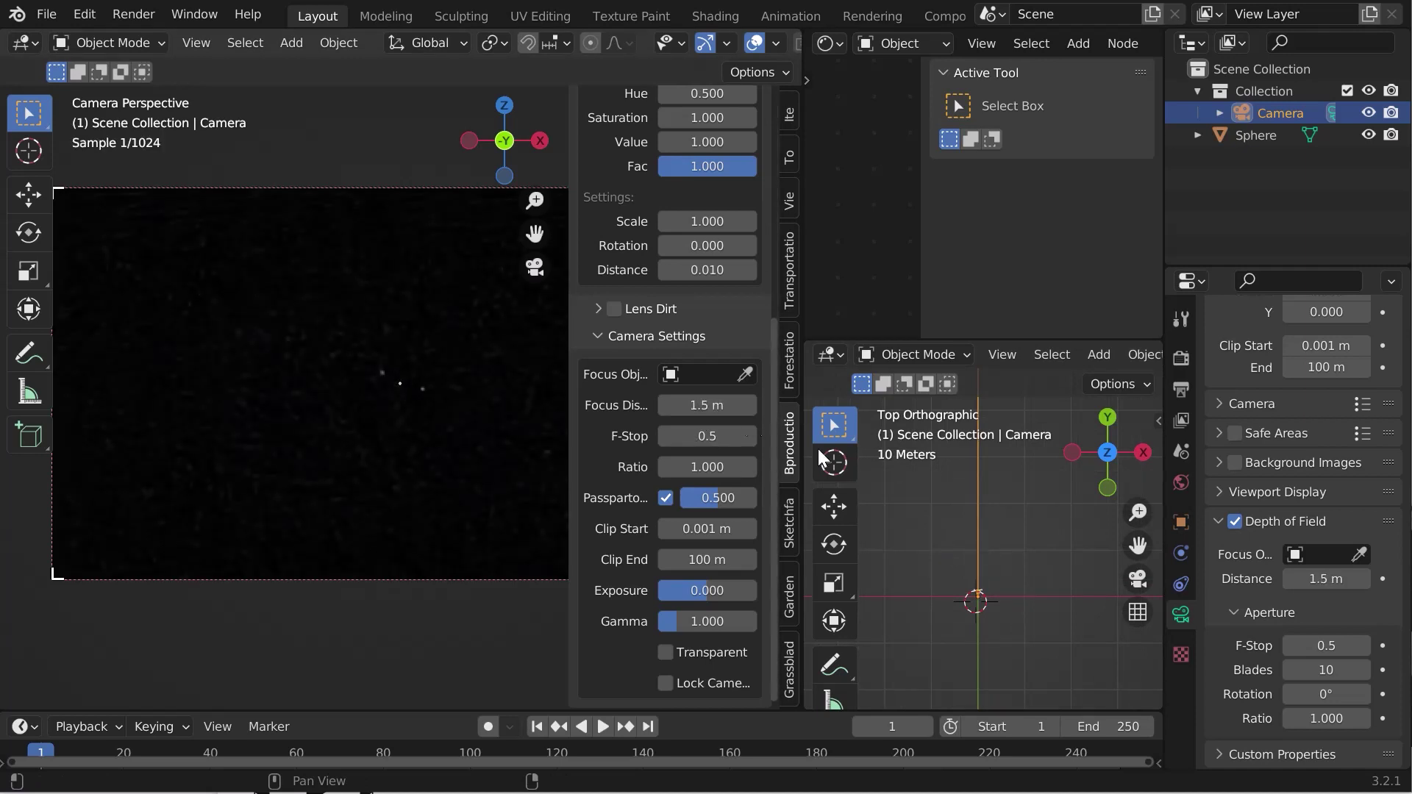
scroll(987, 634, up, 4)
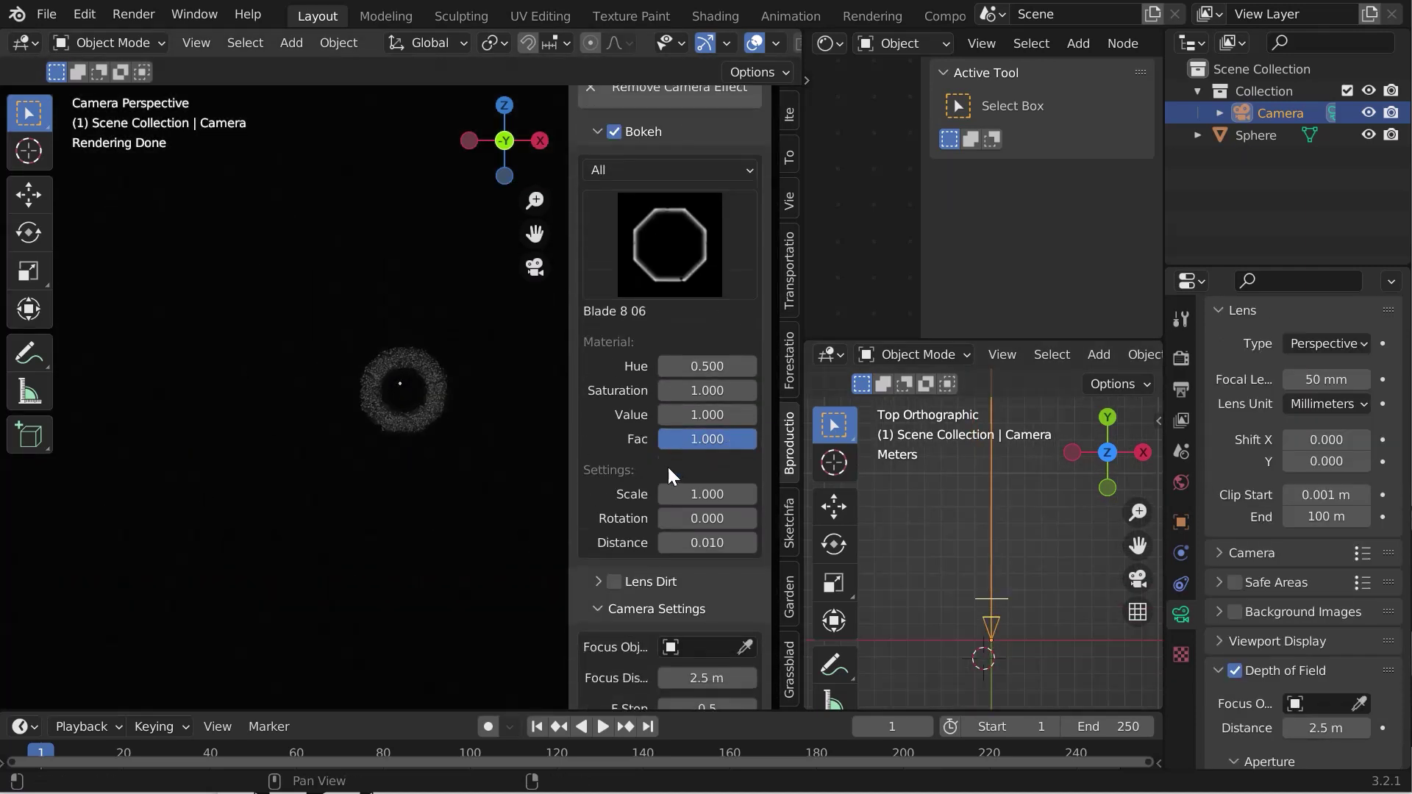
scroll(668, 465, down, 3)
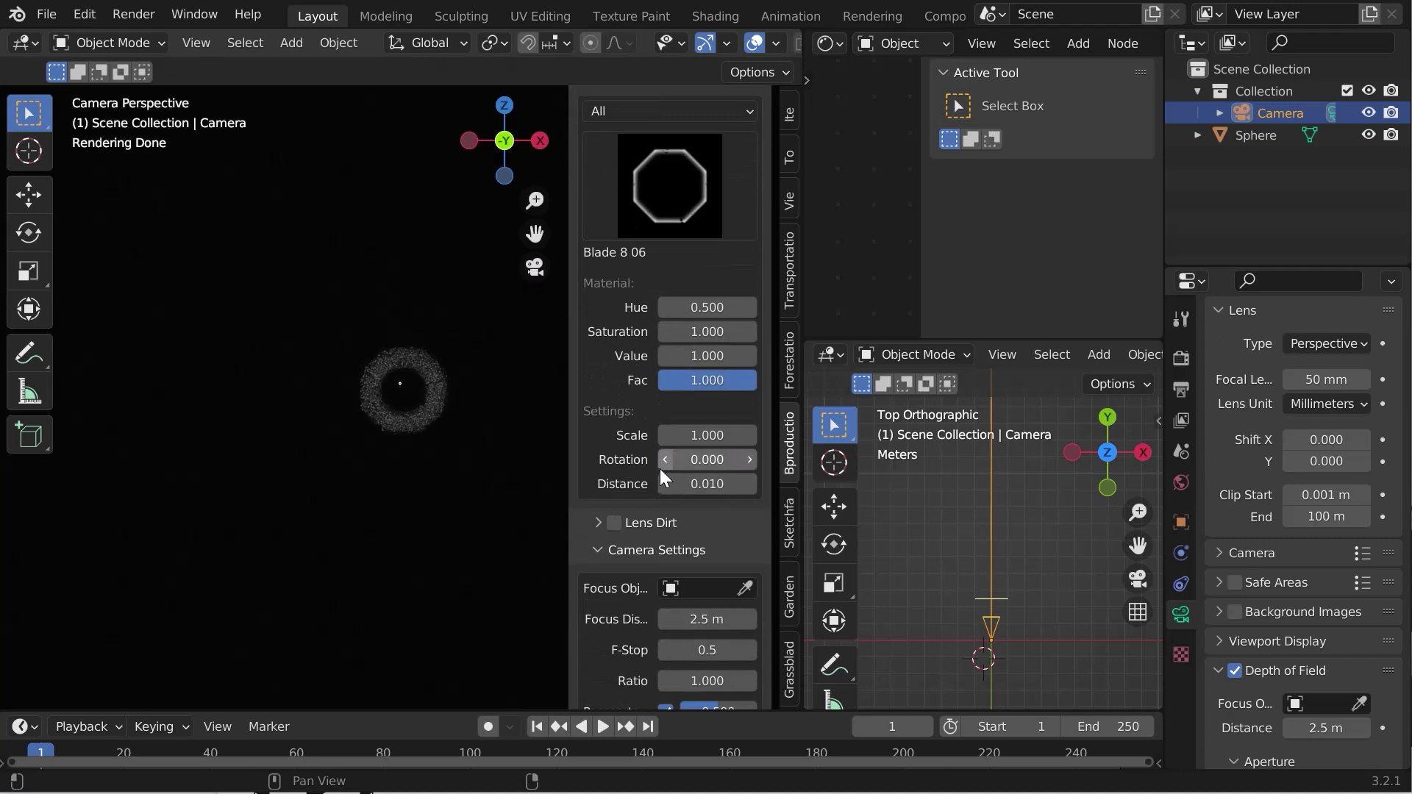
Try bokeh Scale values of 0.5, 0.7, 0.9 and 1 on the camera's Blade 8 06 texture.
click(698, 435)
text(0.5)
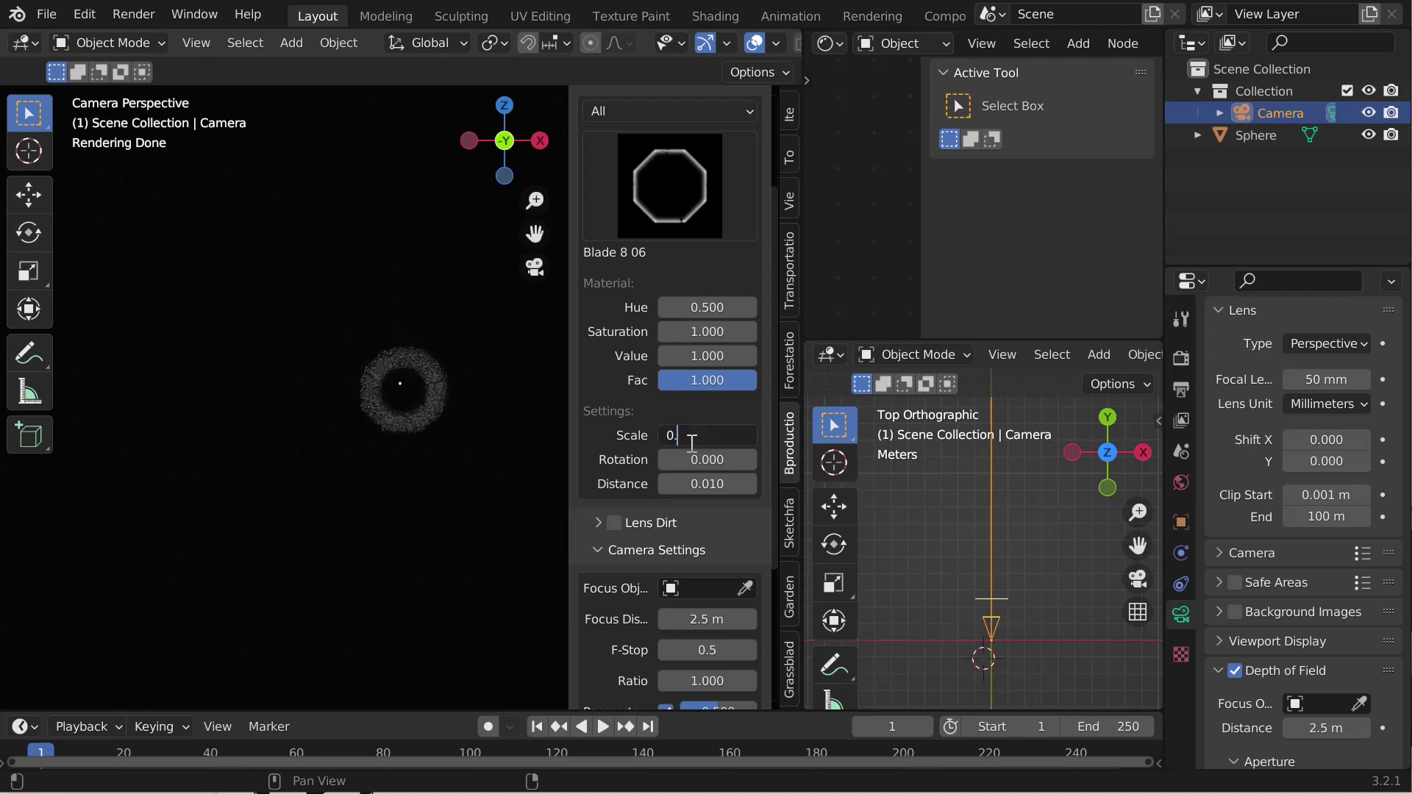
key(Return)
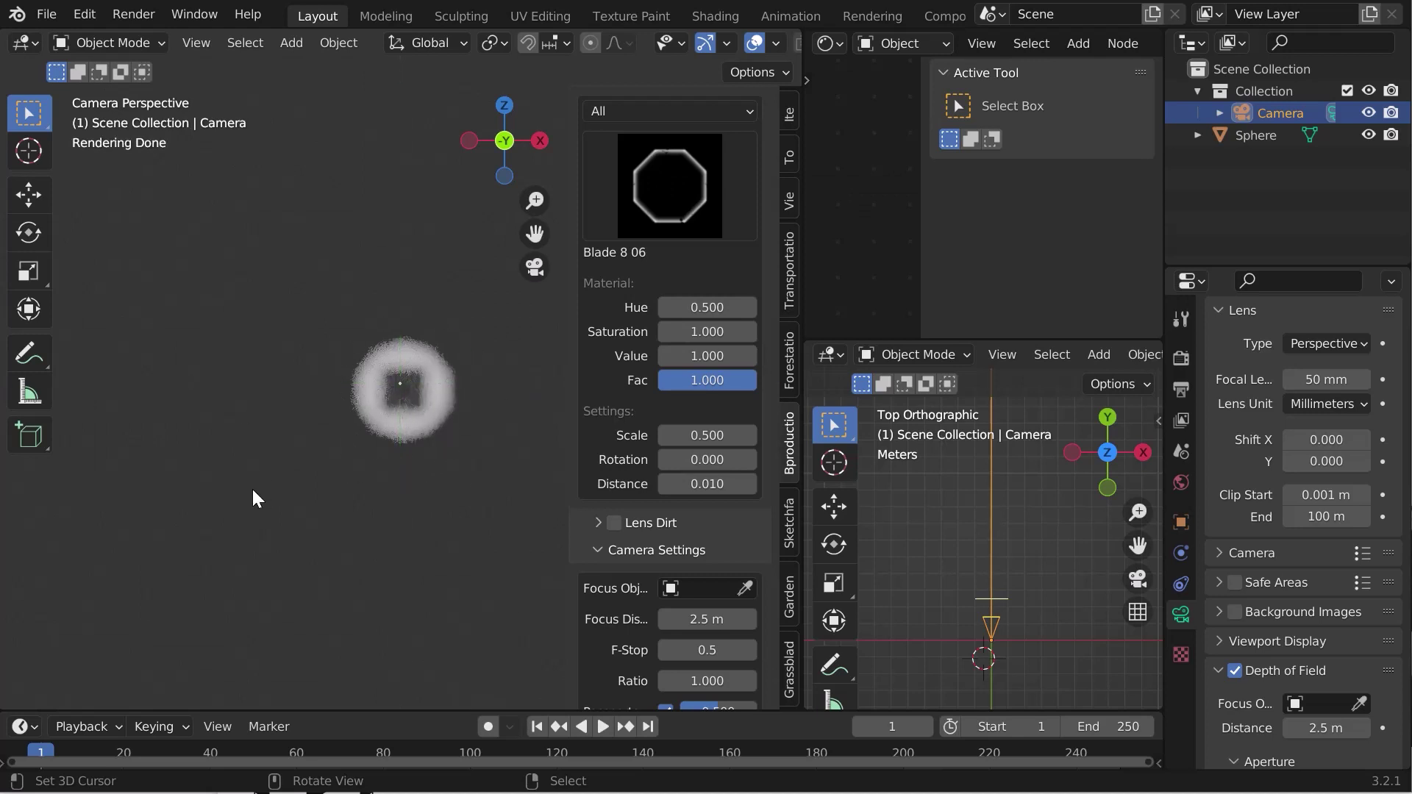
click(725, 436)
text(0.7)
key(Return)
click(687, 421)
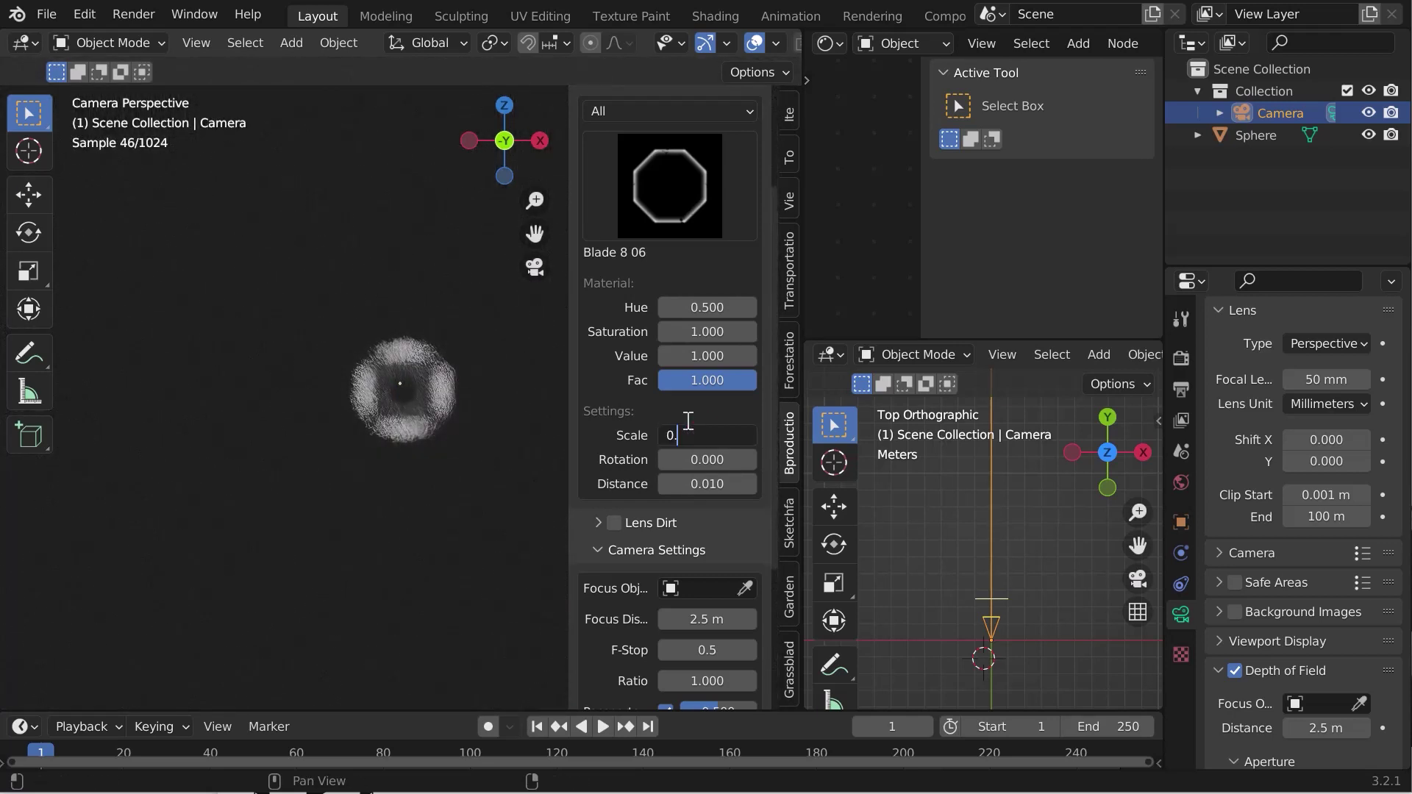
text(0.9)
key(Return)
click(717, 436)
text(1)
key(Return)
Try larger bokeh Scale values of 1.2 and 1.4, and return the scale to 1.2.
click(684, 436)
text(1.2)
key(Return)
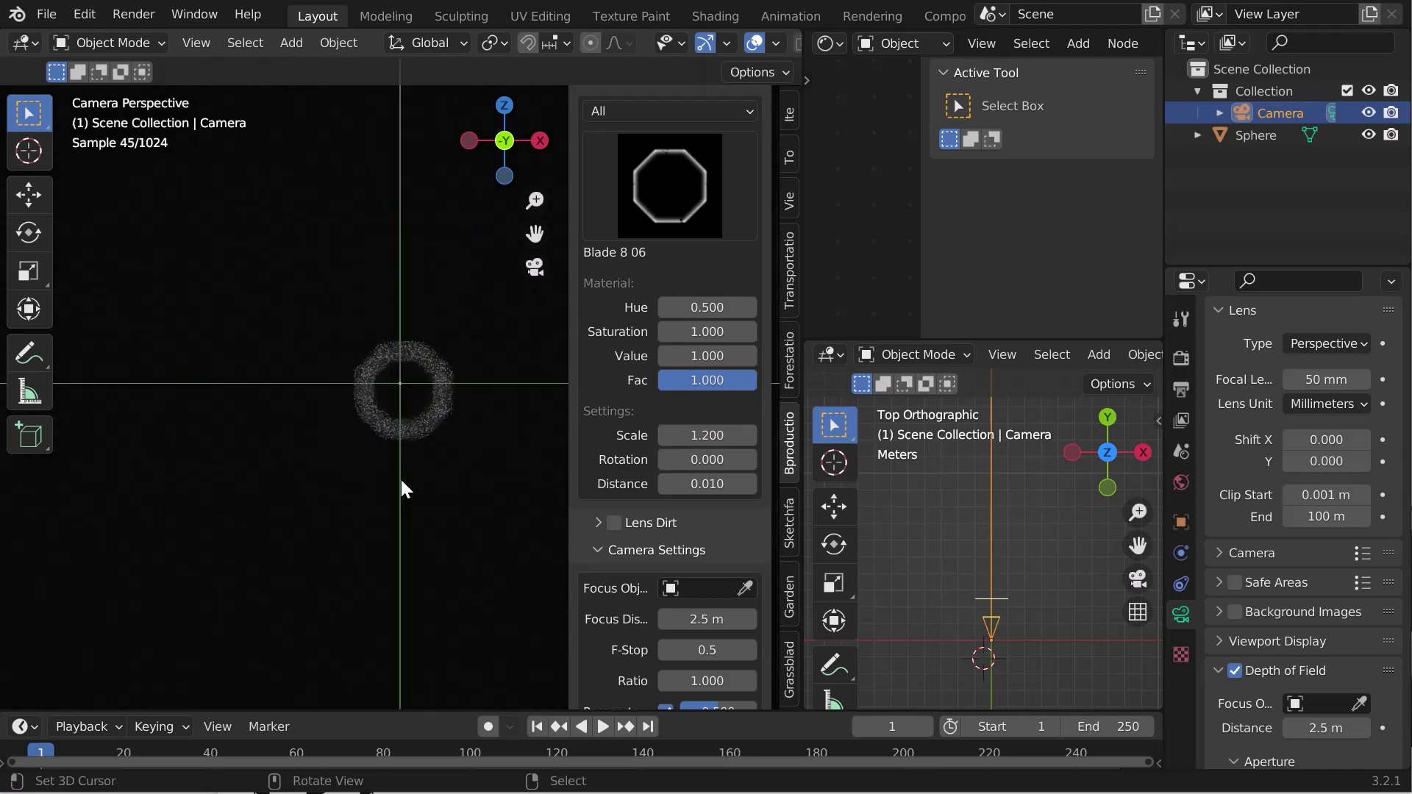
click(681, 434)
text(1.4)
key(Return)
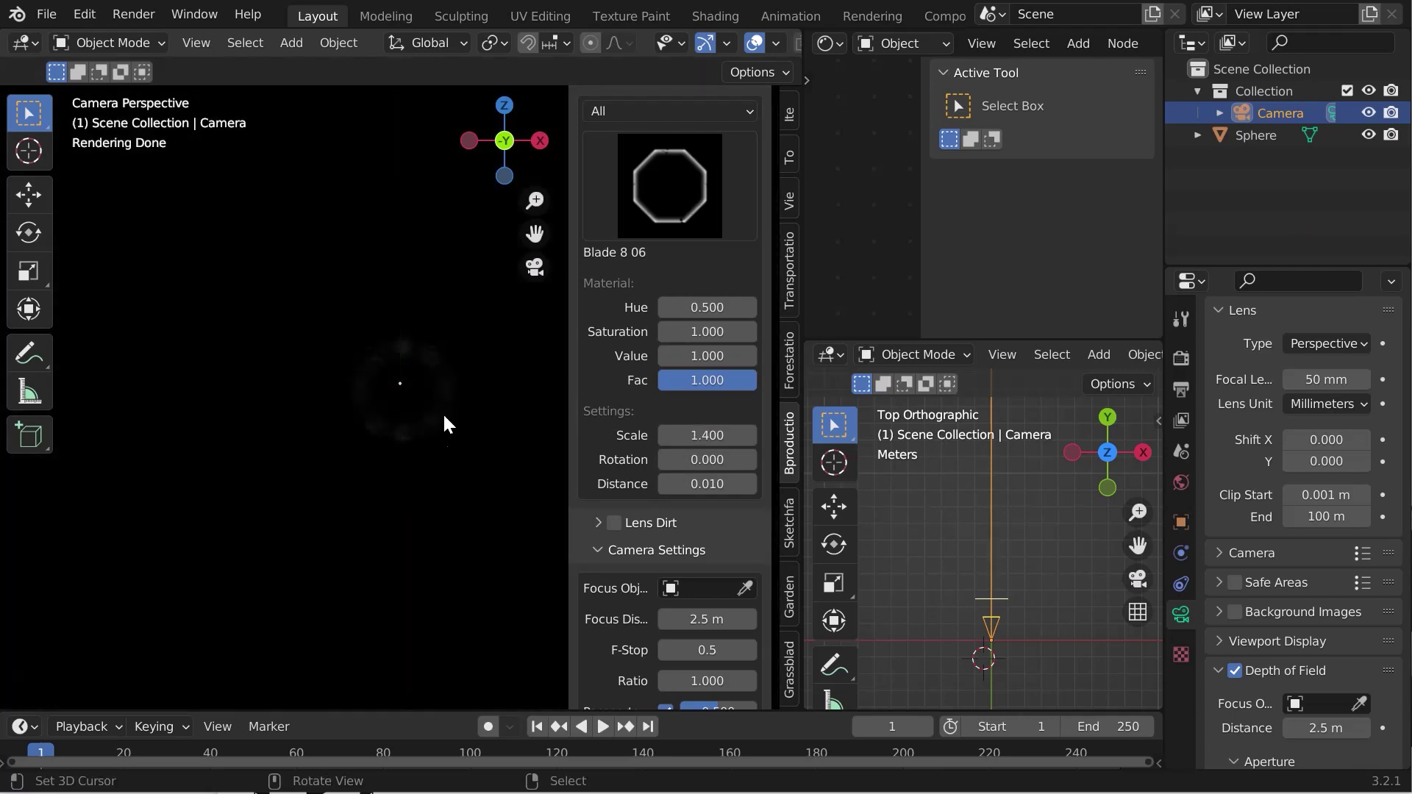
click(669, 437)
text(1.2)
key(Return)
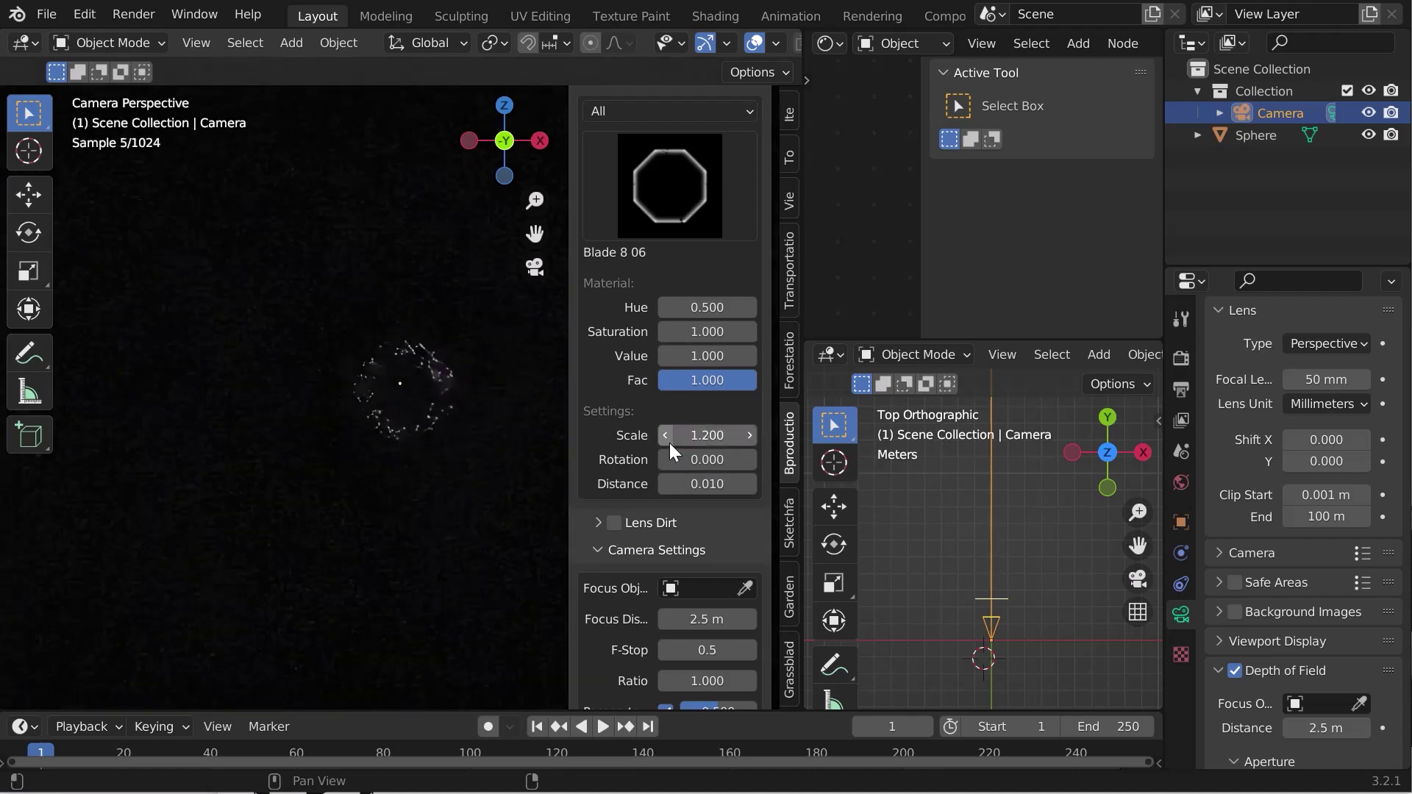
Set the camera's F-Stop to 0.1 in the Cam Fx camera settings.
scroll(650, 474, down, 2)
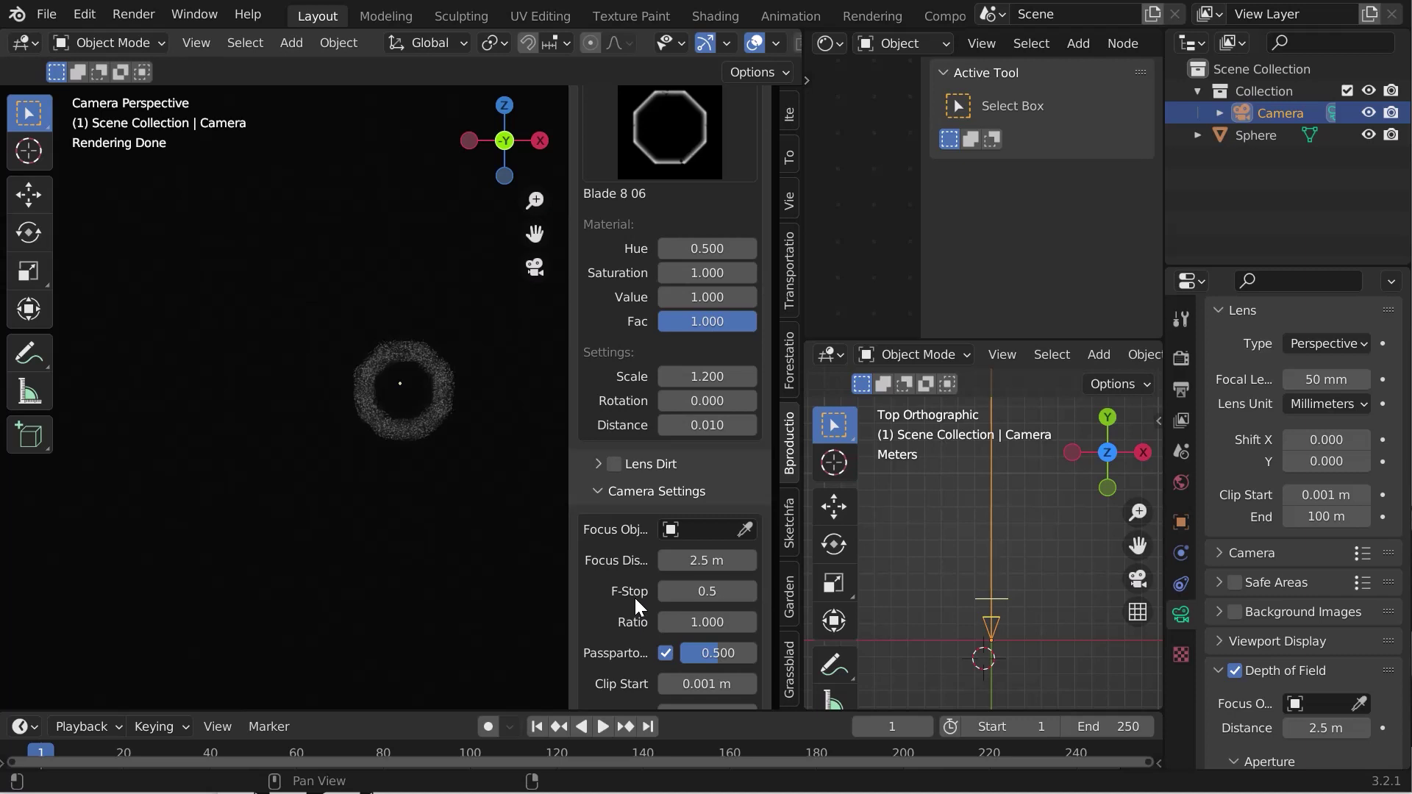
click(714, 588)
text(0.1)
key(Return)
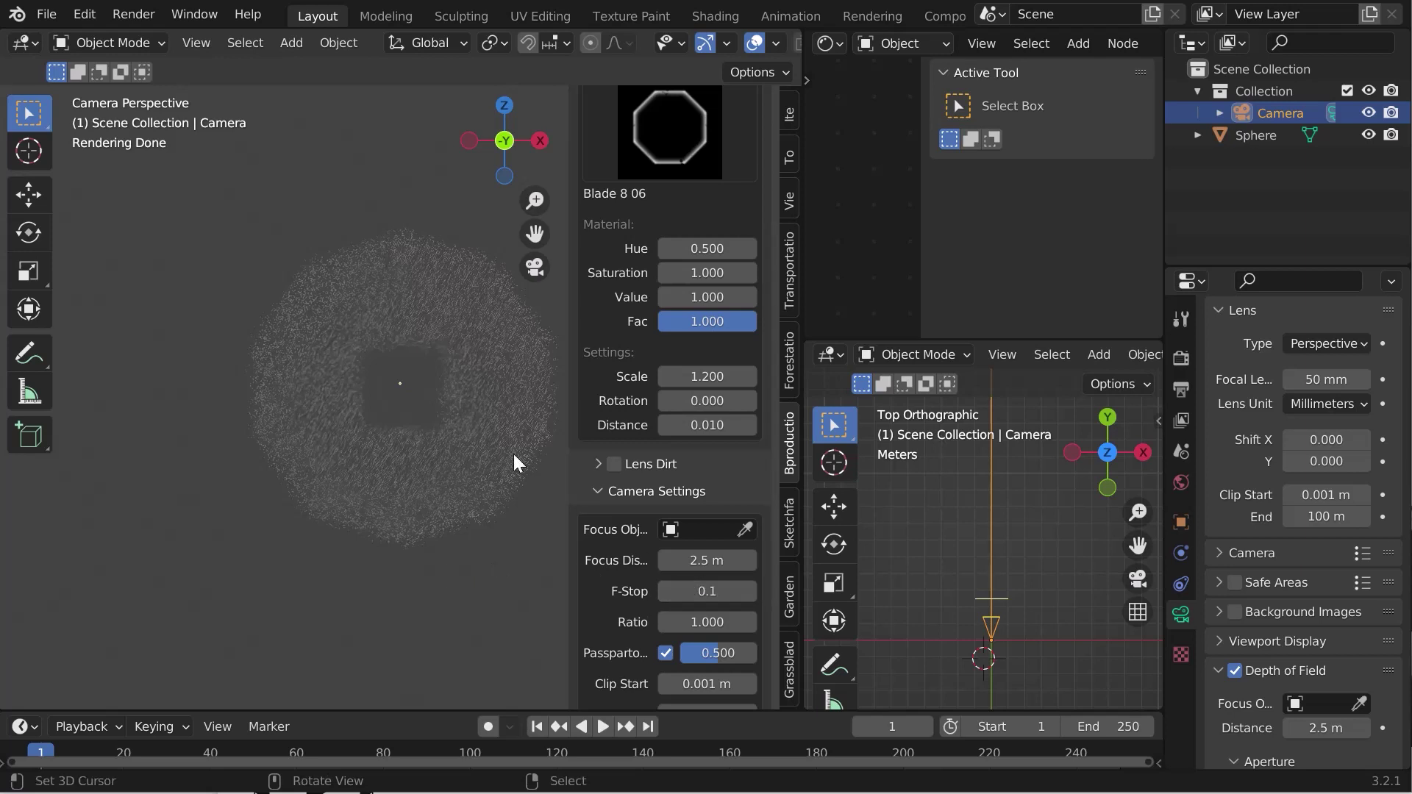
Increase the bokeh Scale to 3, 4 and finally 6 to suit the wider aperture.
click(706, 376)
text(3)
key(Return)
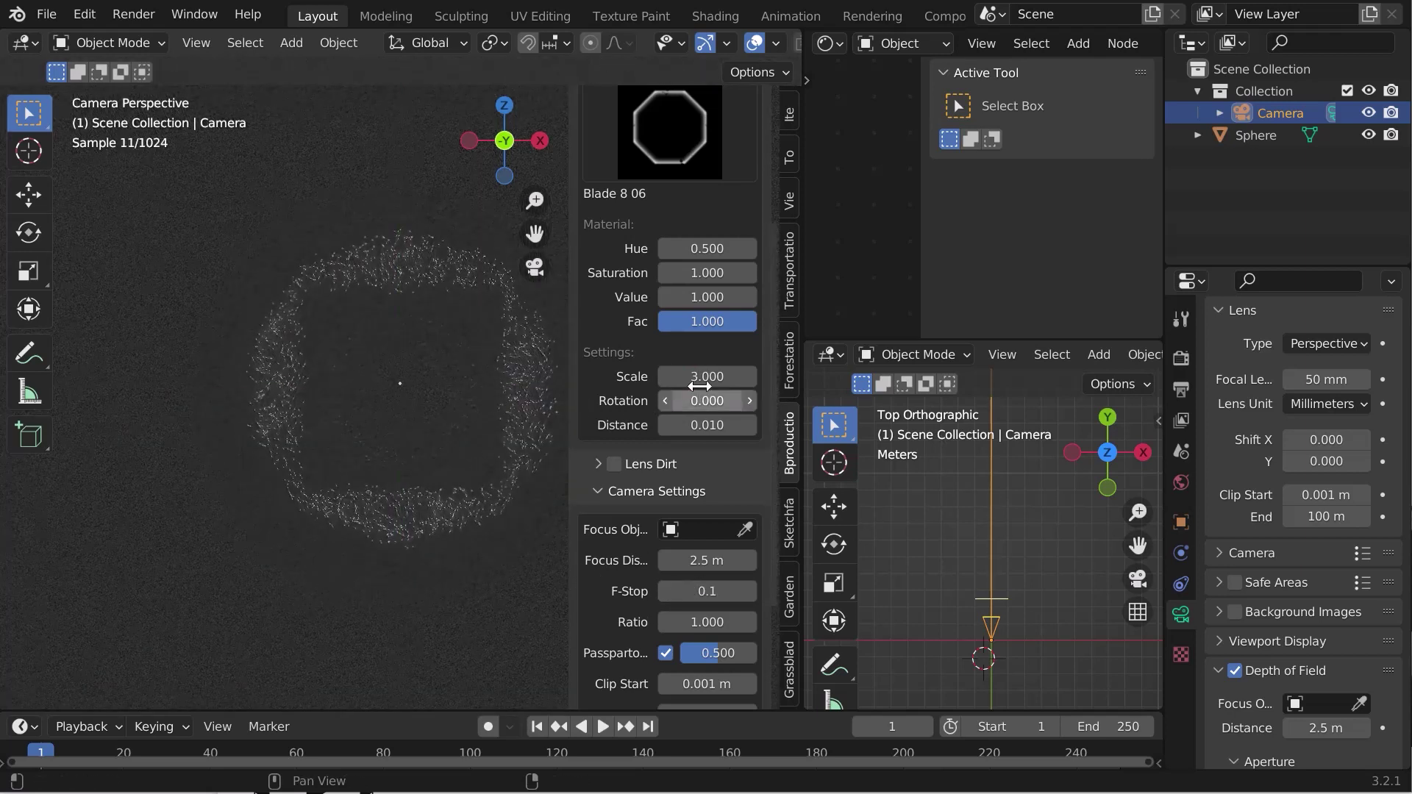
click(702, 376)
text(4)
key(Return)
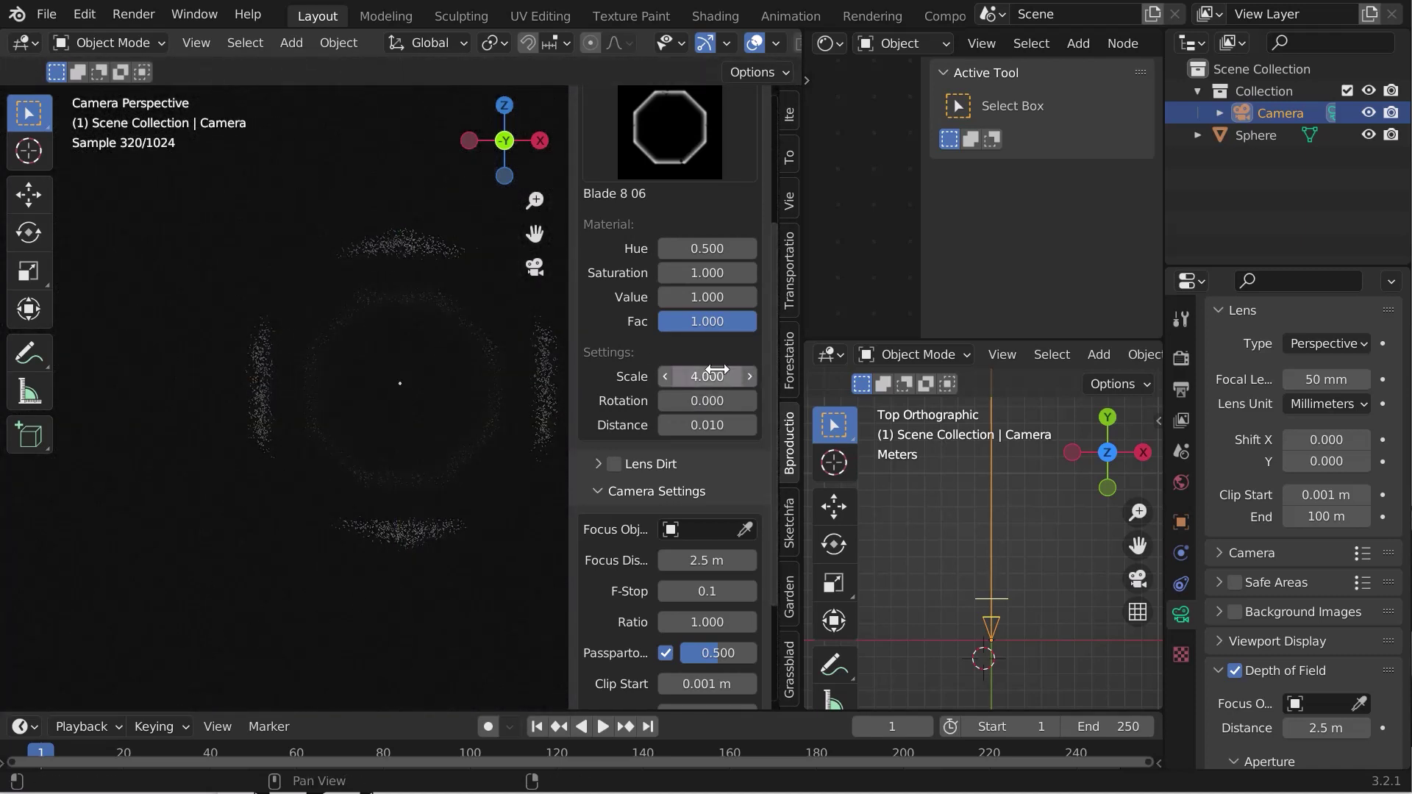
drag(707, 376, 713, 372)
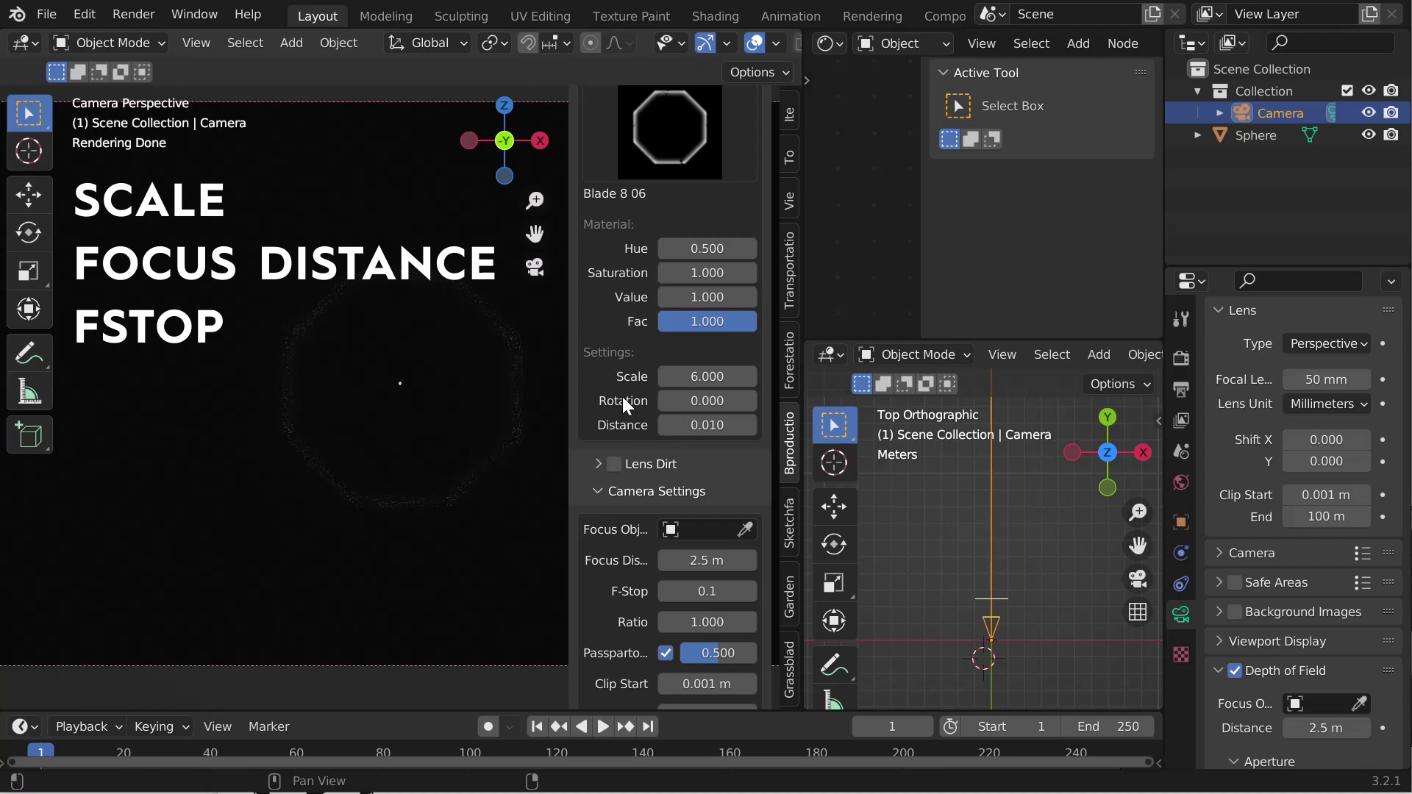
Choose the 5 Blades 03 bokeh texture and raise the camera's Exposure to 2.5.
scroll(701, 375, up, 1)
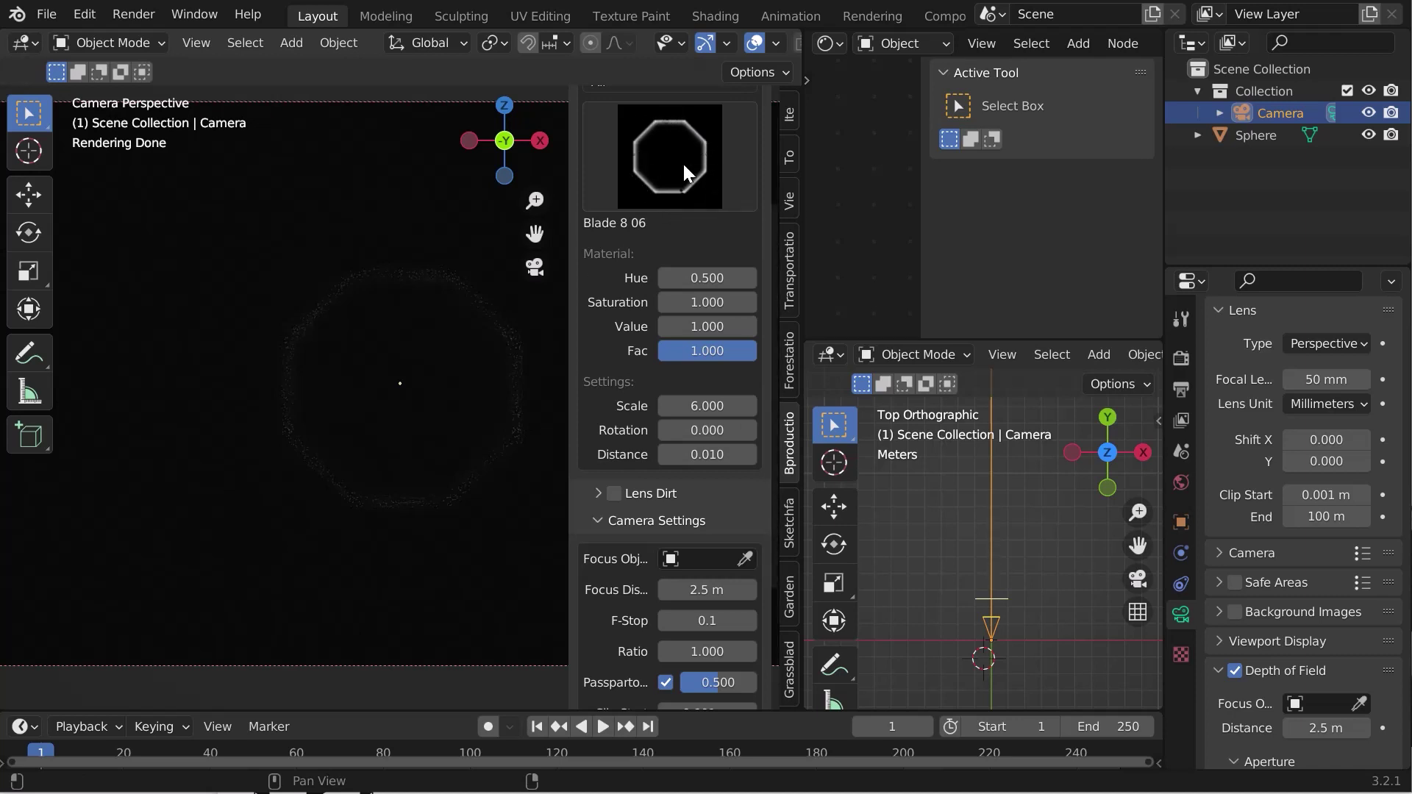
click(654, 156)
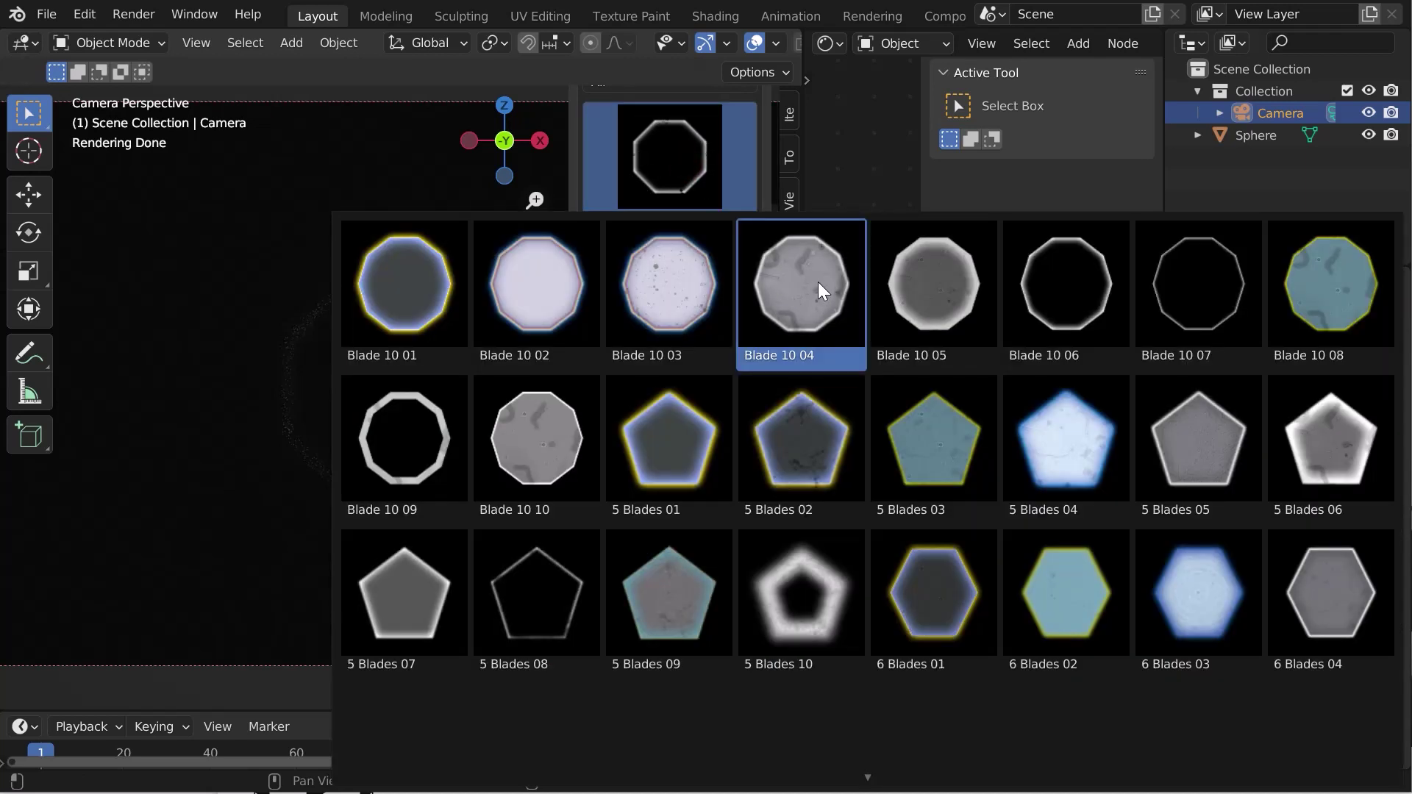
scroll(639, 491, down, 7)
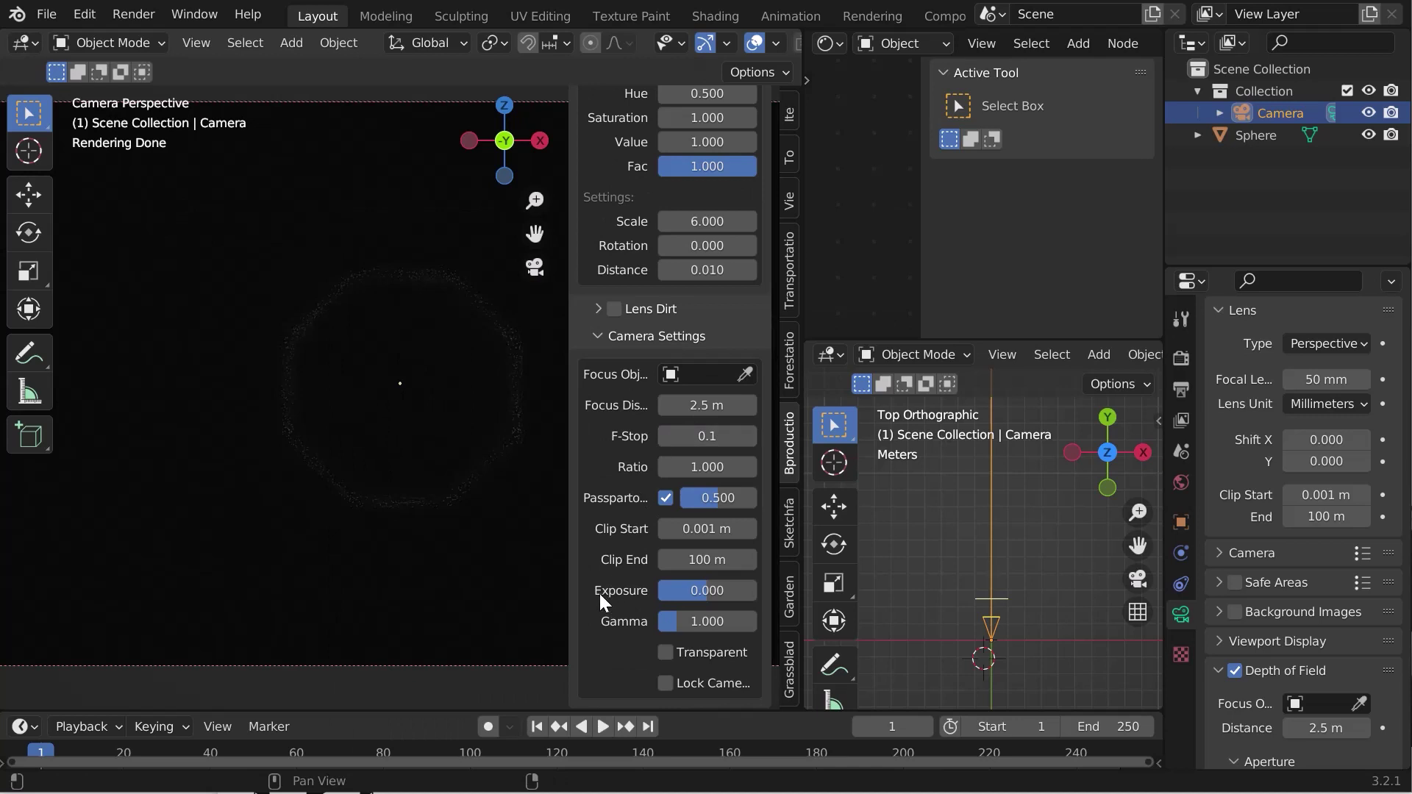
mouse_move(681, 591)
mouse_down()
mouse_move(726, 591)
mouse_move(706, 591)
mouse_up()
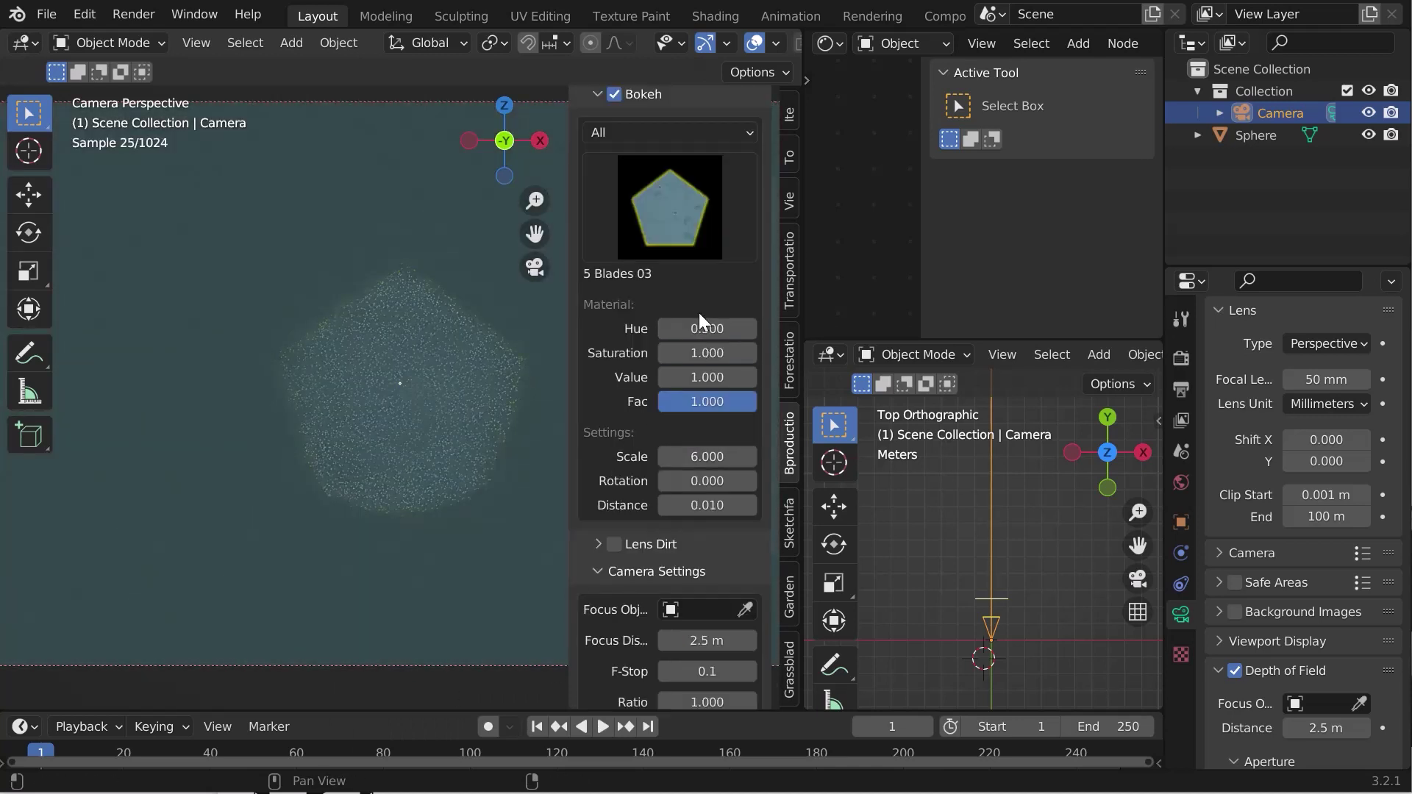
Try a bokeh Hue of 0 and a Saturation of 0, and undo both changes.
click(714, 330)
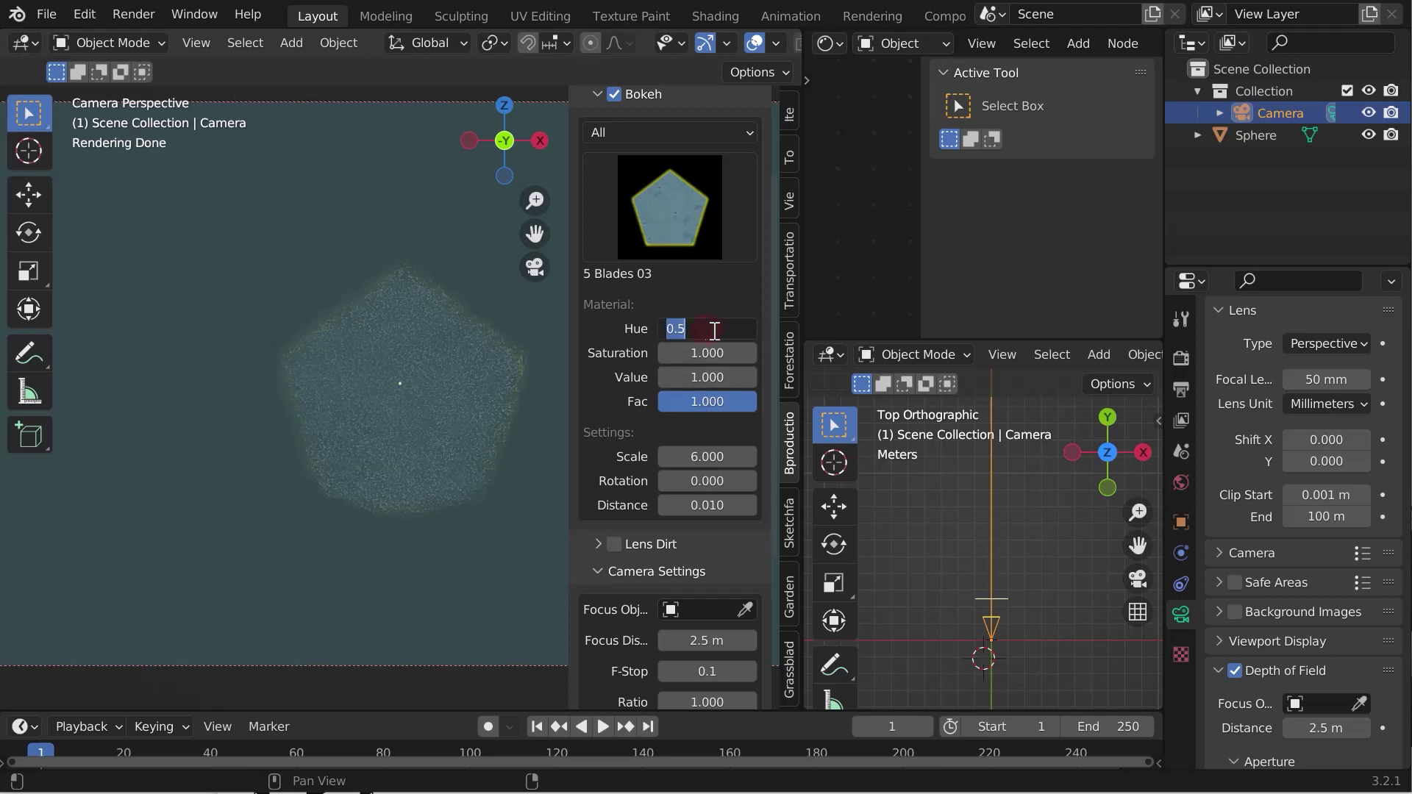
text(0)
key(Return)
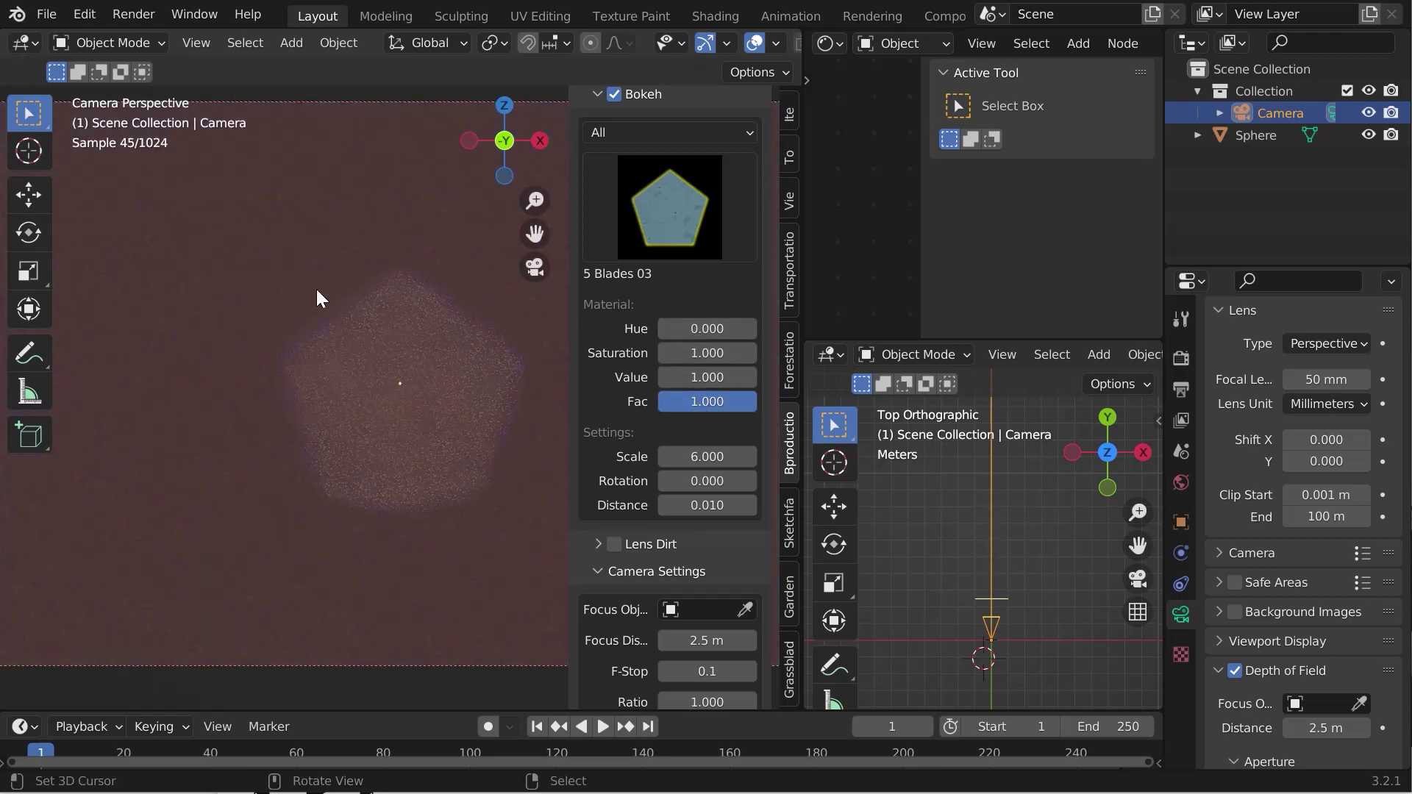
click(696, 353)
text(0)
key(Return)
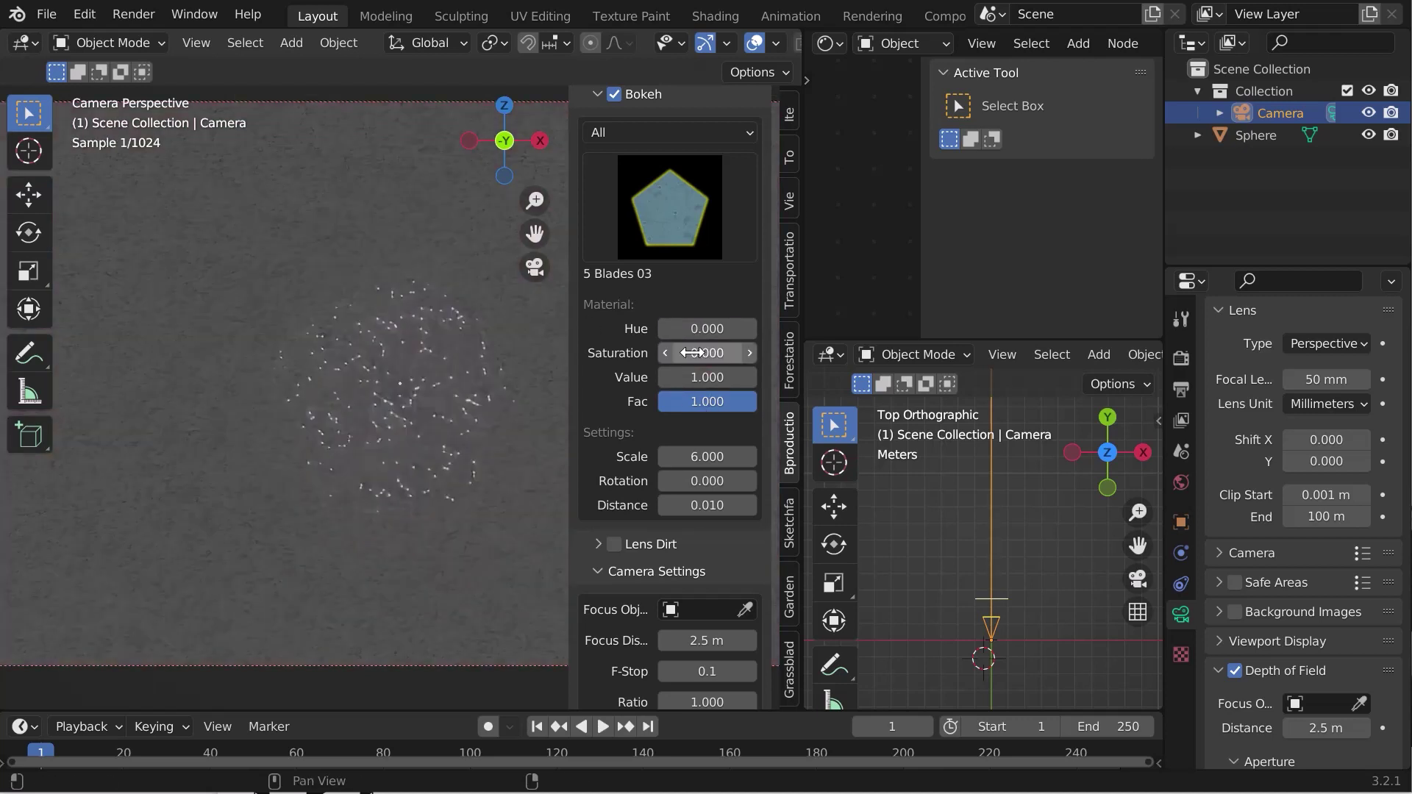
key(ctrl+z)
key(ctrl+z)
Rotate the bokeh texture by setting its Rotation to 30 and finally 60.
click(698, 479)
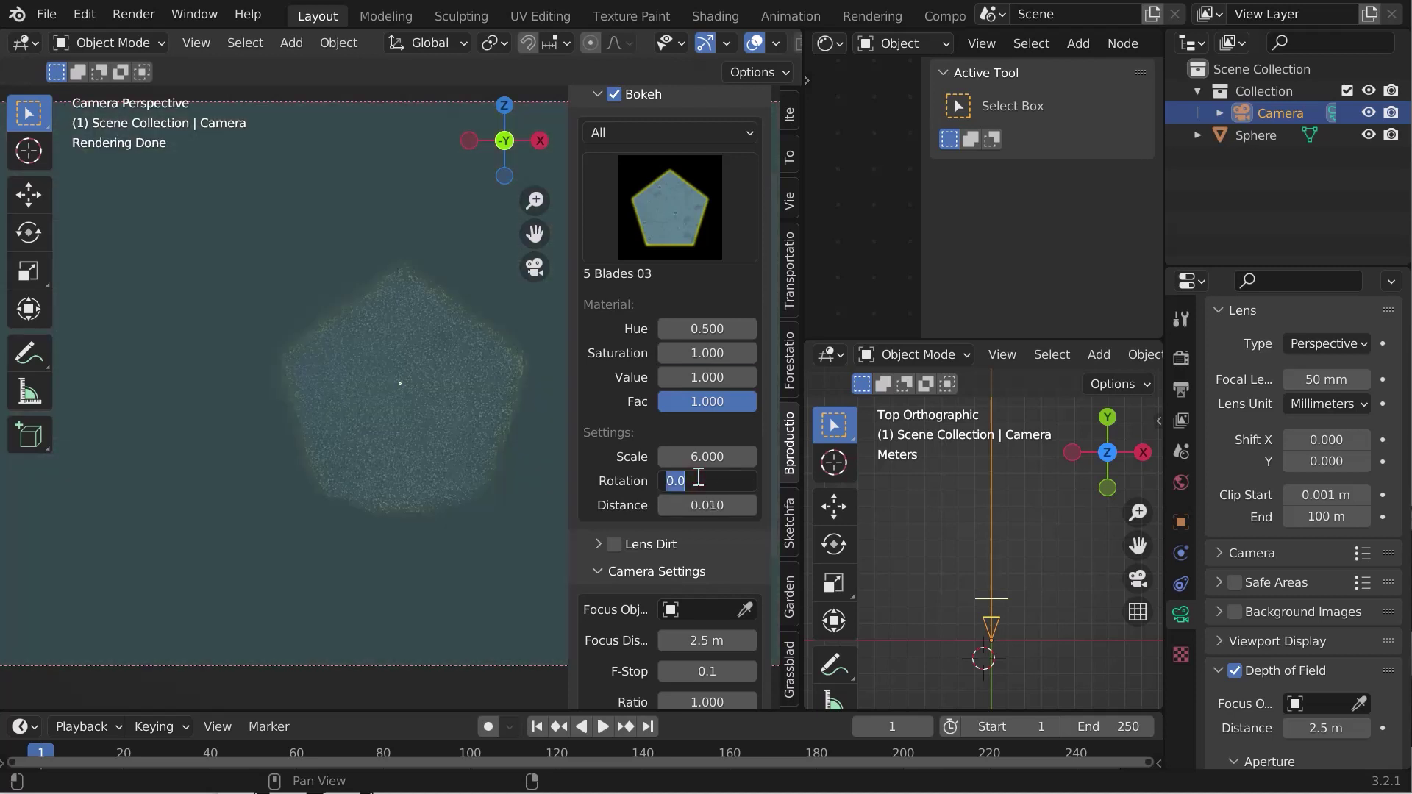
text(30)
key(Return)
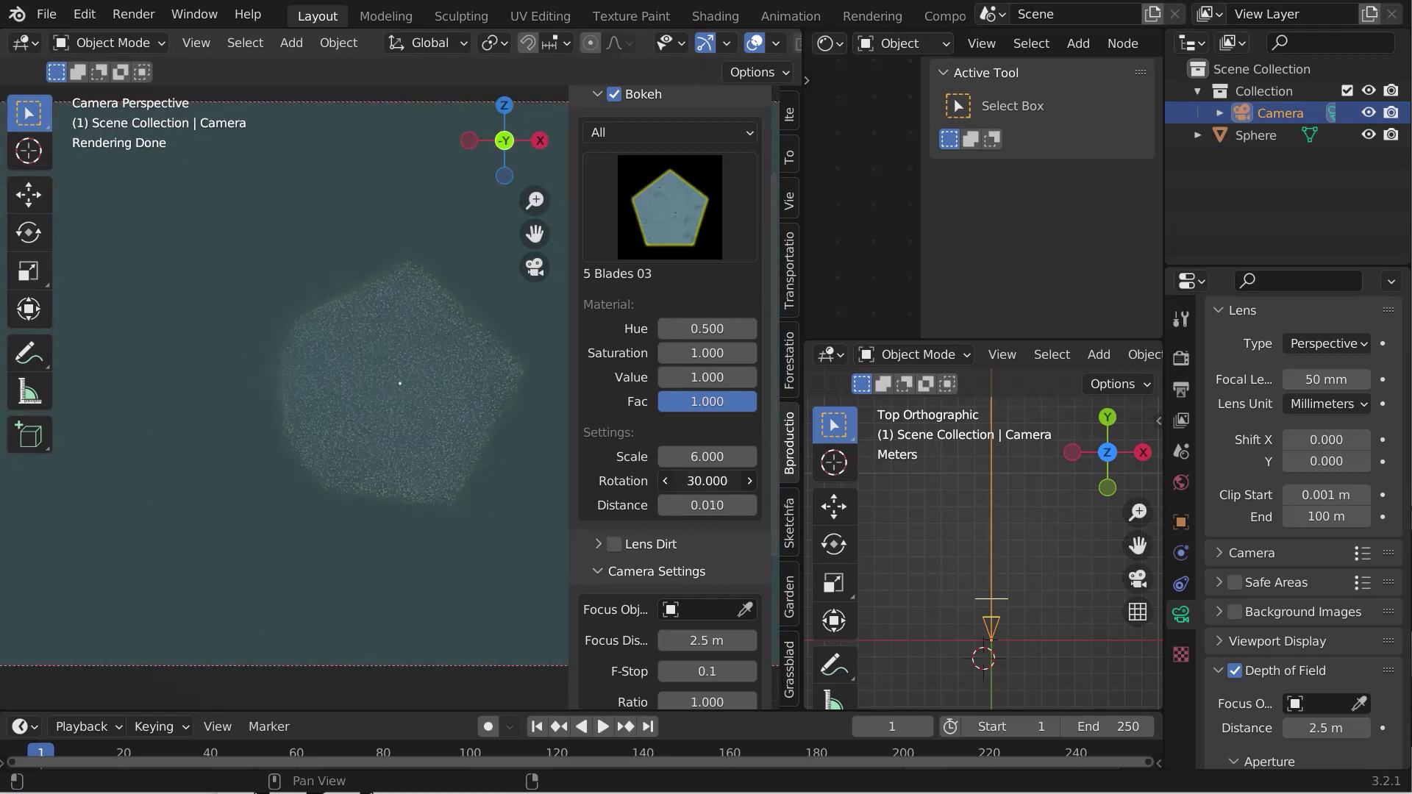
key(Return)
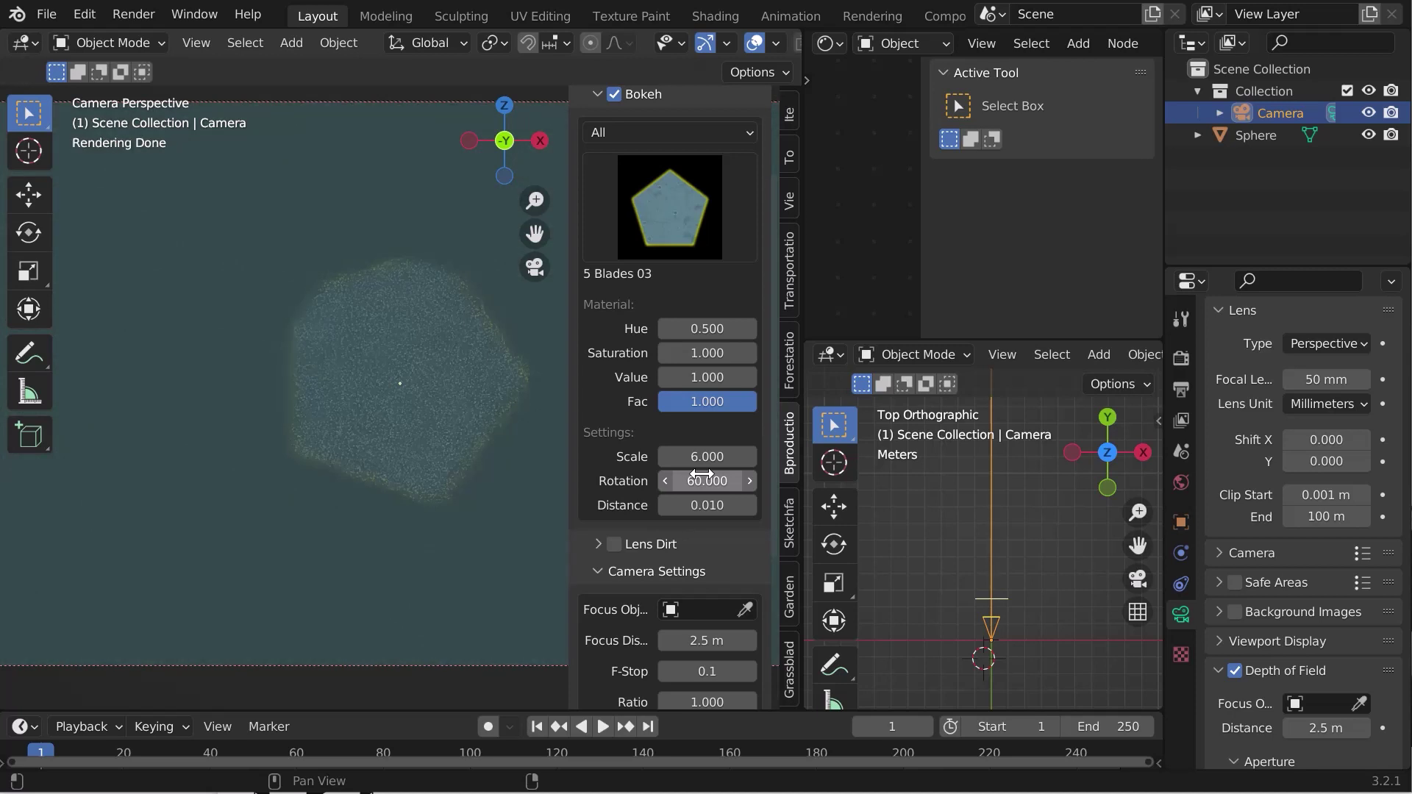
Try shifting the bokeh Distance while viewing the camera from the right, and set it back to 0.01.
middle_drag(1087, 652, 1022, 558)
click(993, 497)
click(1053, 524)
drag(698, 631, 808, 631)
right_click(932, 570)
right_click(993, 573)
scroll(283, 639, down, 1)
click(700, 630)
text(0.01)
key(Return)
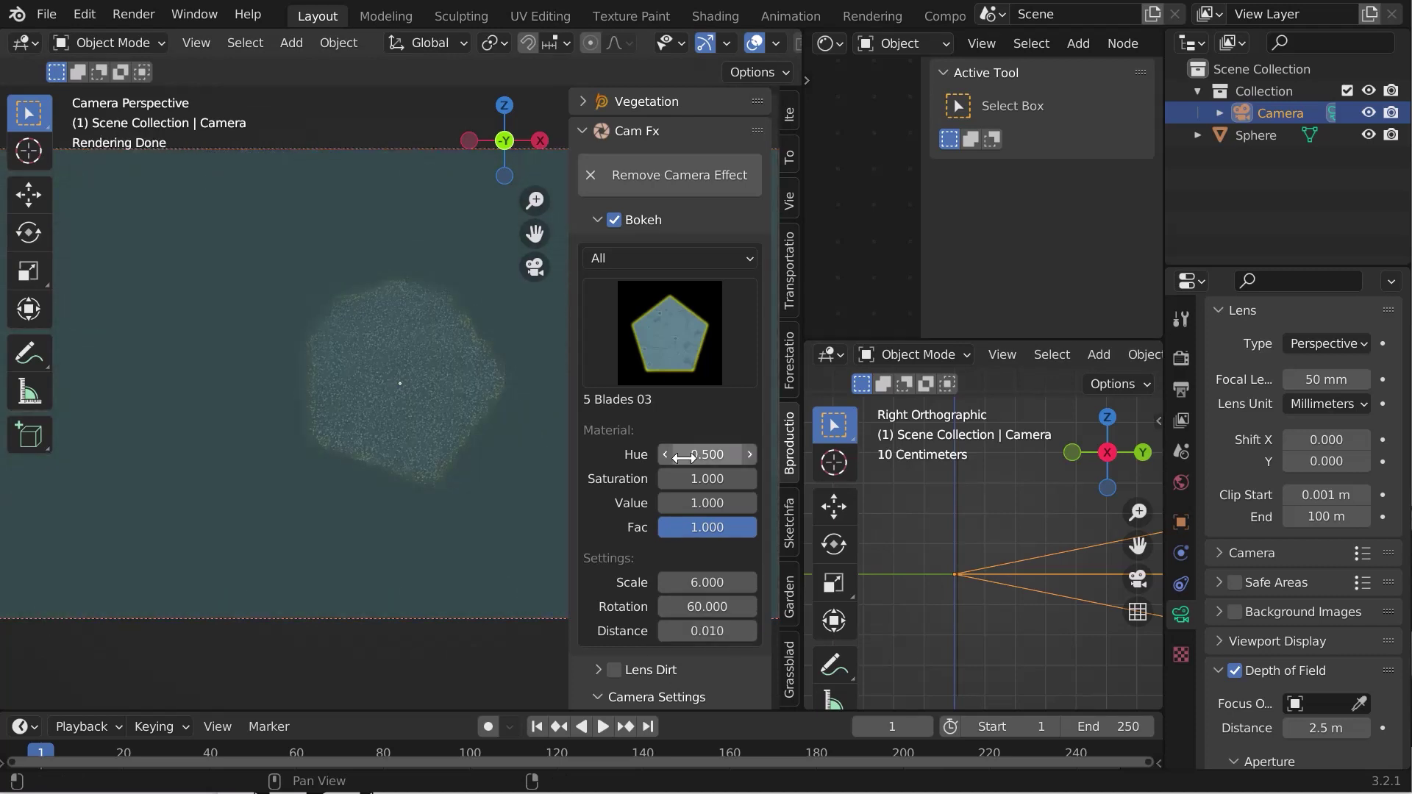
Widen the sidebar and try a longer focus distance of 3.6 m with the camera's focus marker in view.
scroll(671, 473, down, 10)
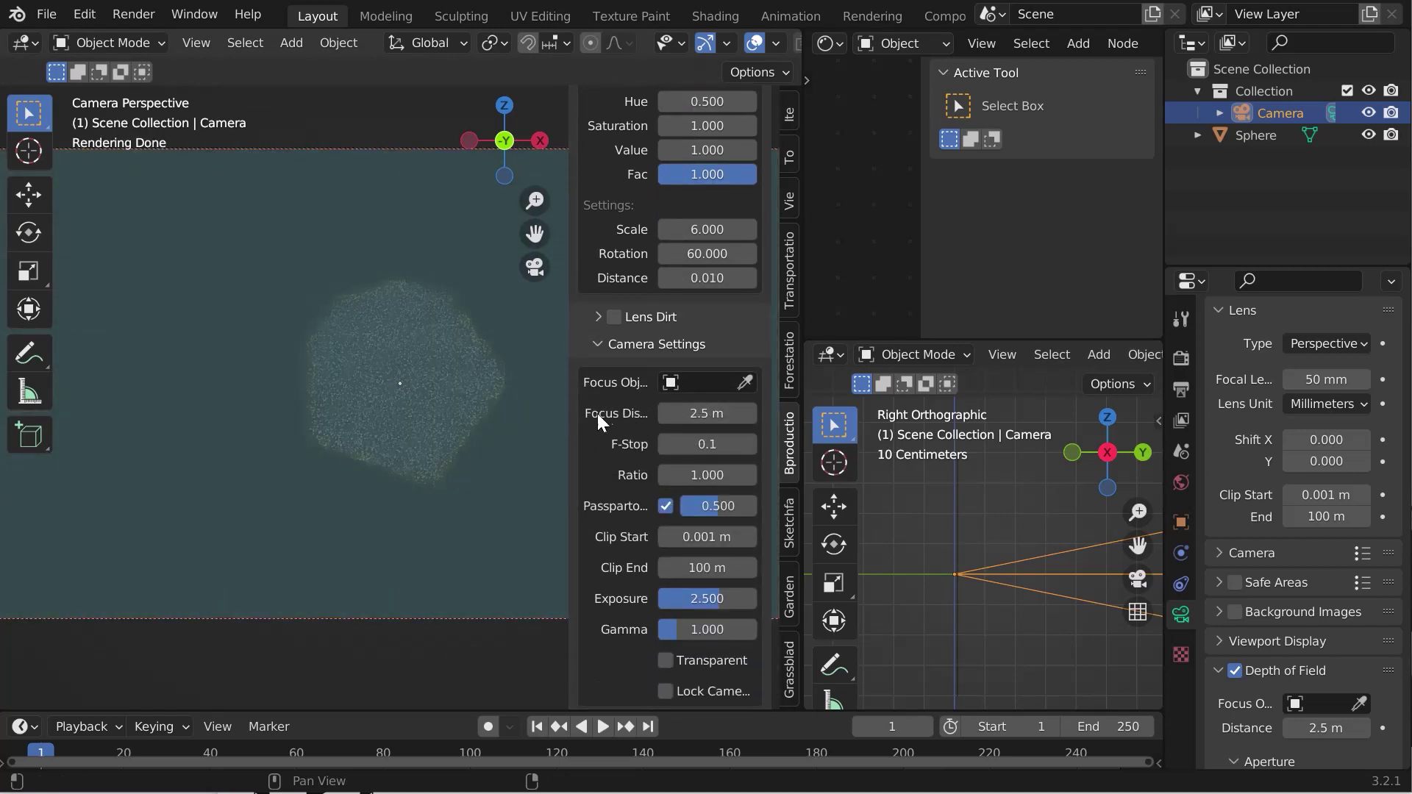
drag(570, 418, 456, 420)
scroll(1025, 553, down, 5)
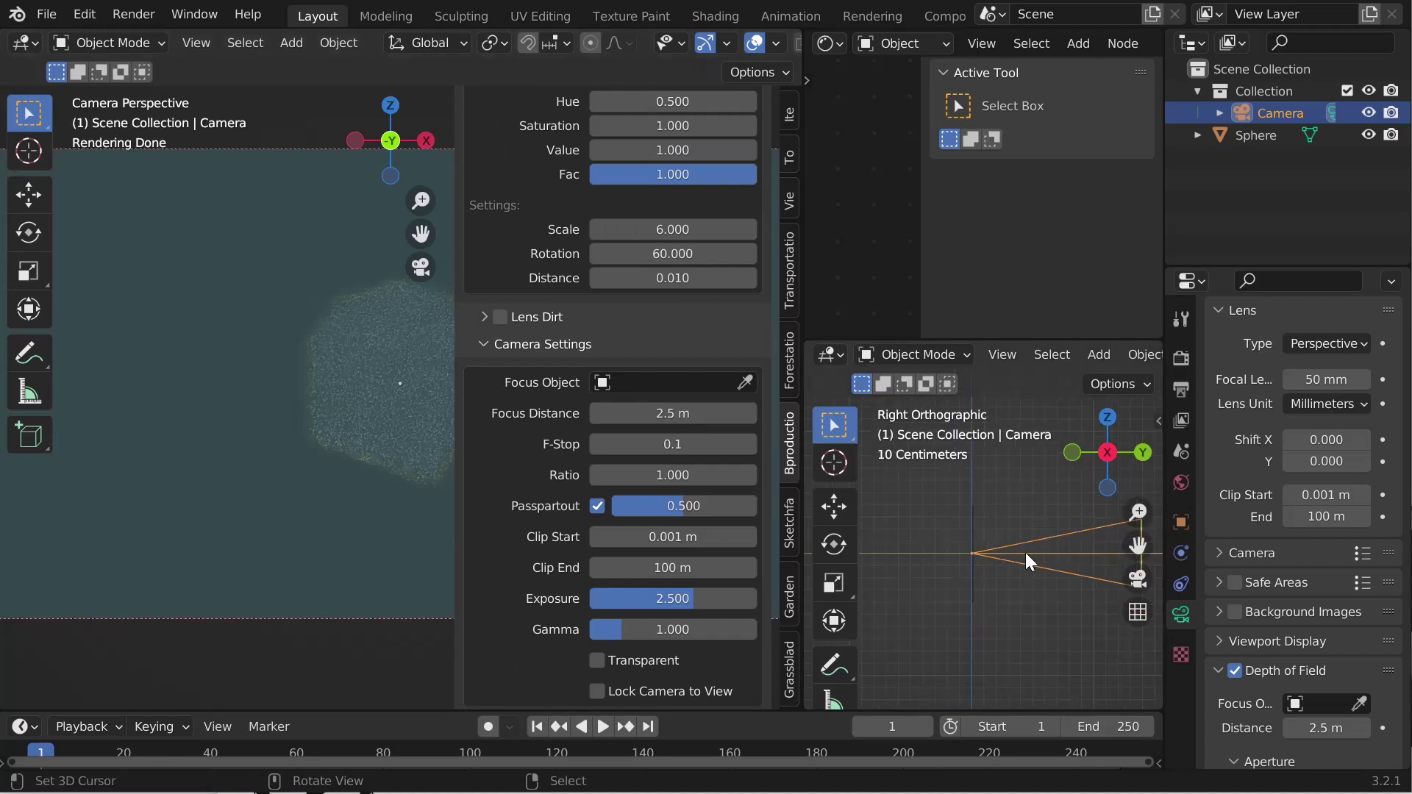
scroll(967, 544, up, 3)
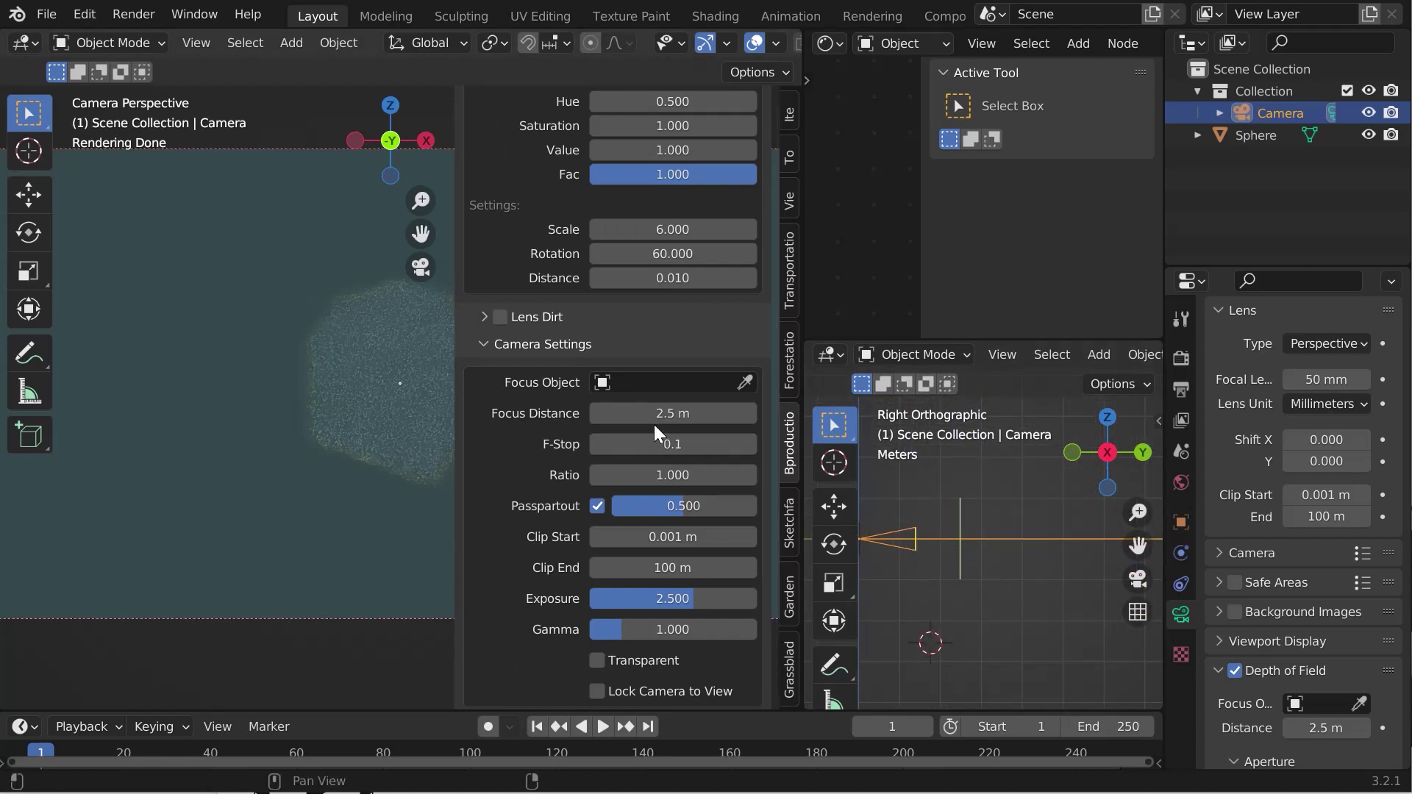
middle_drag(965, 578, 937, 515)
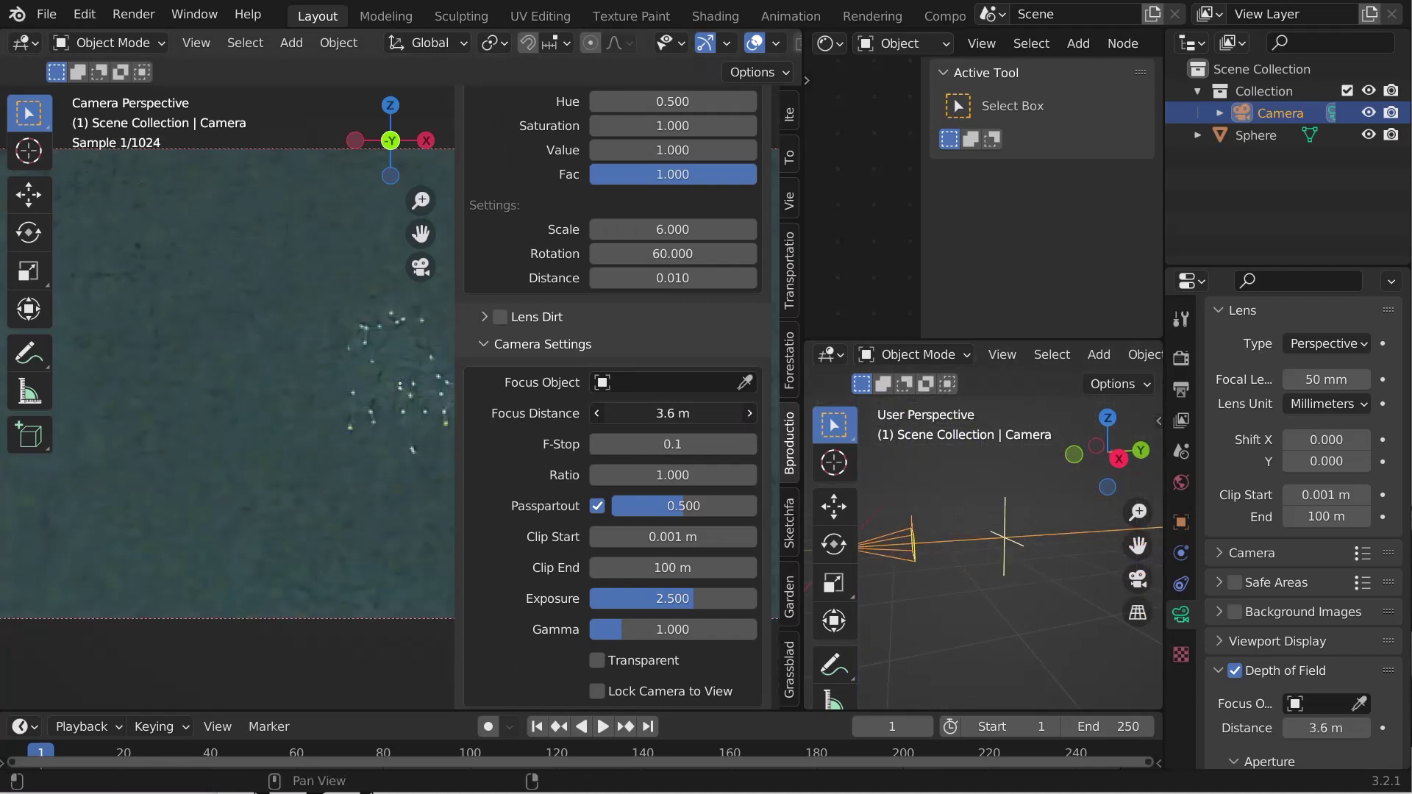
Try sampling a focus object from the viewport and open the Ratio value for editing.
click(745, 382)
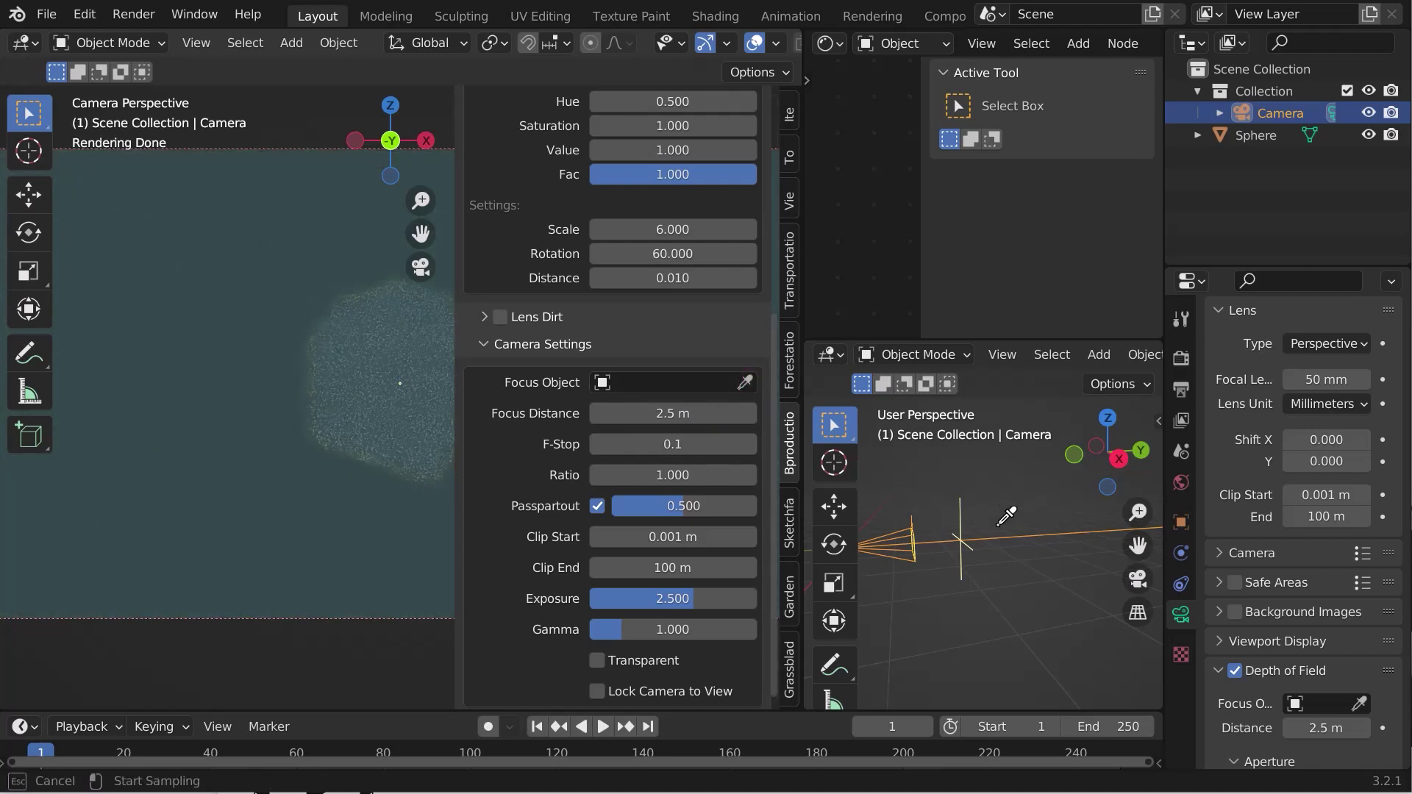
click(1023, 506)
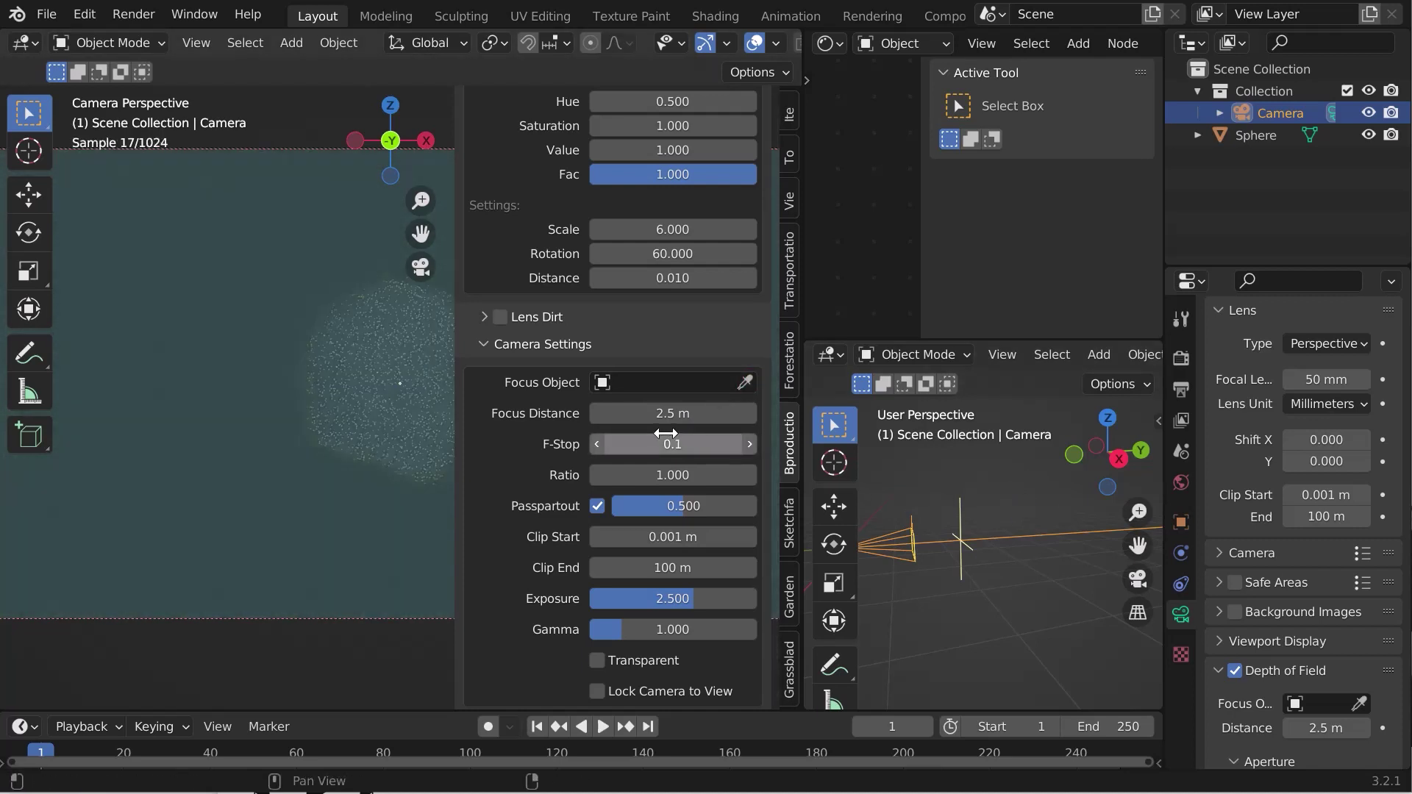
click(654, 478)
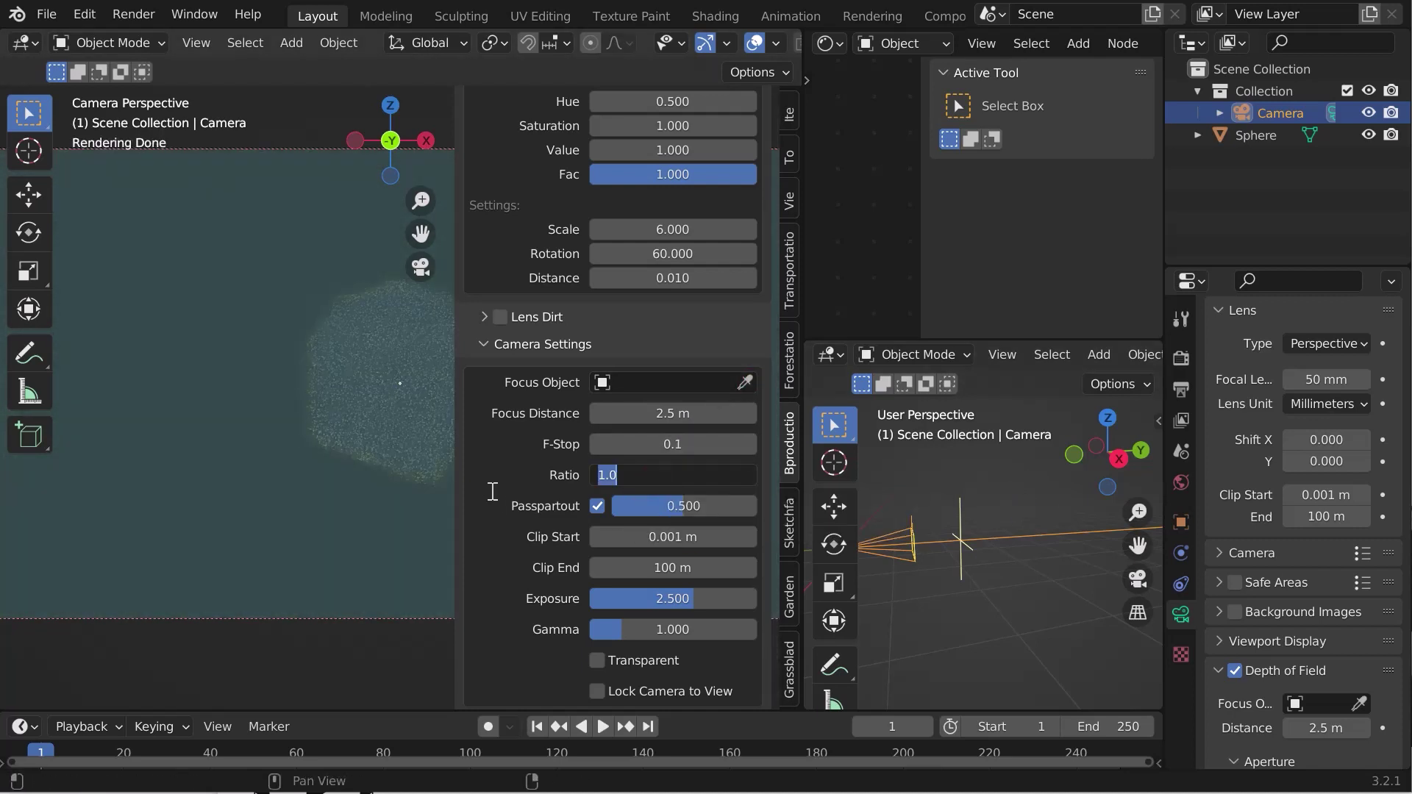
key(Return)
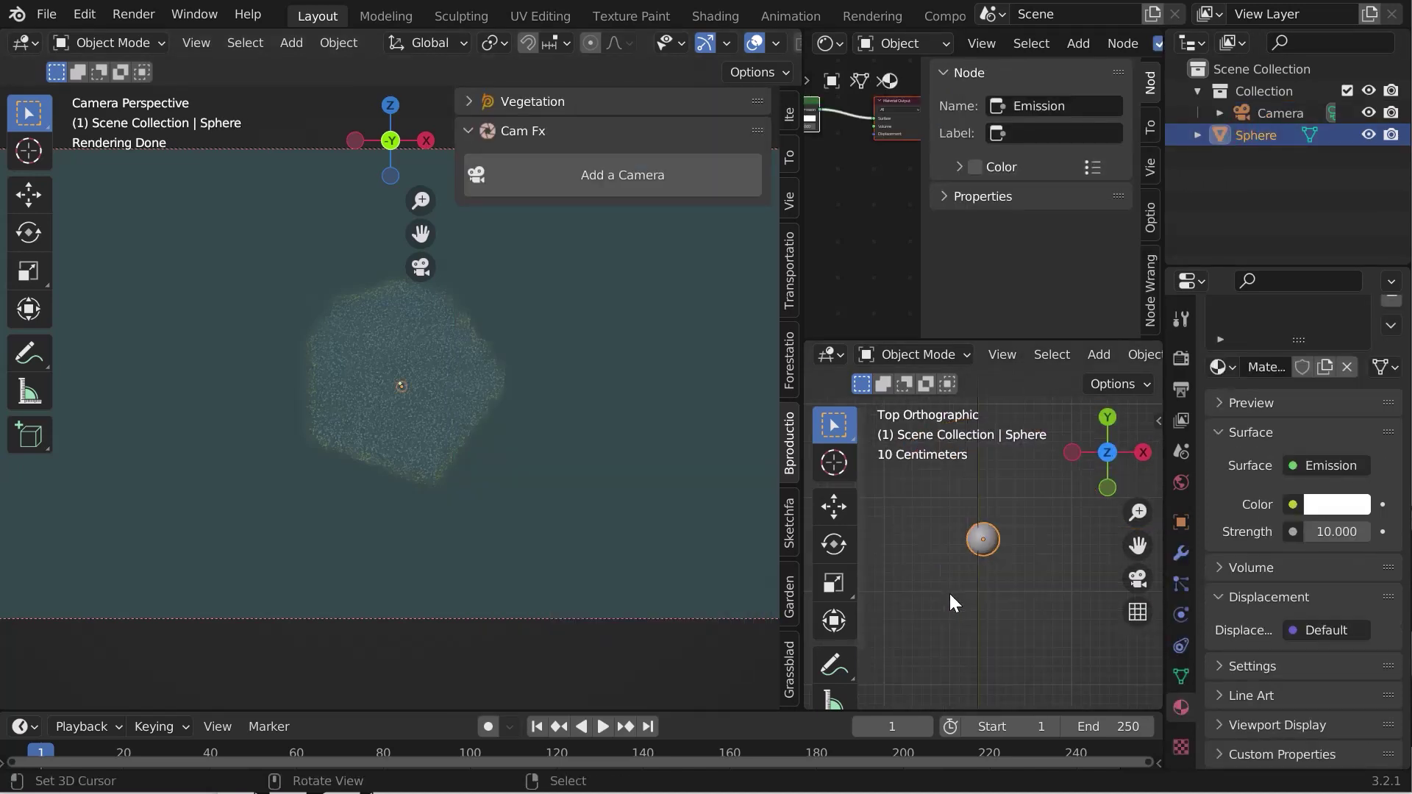
Duplicate the emissive sphere twice, placing one copy on either side of the original in the camera frame.
key(shift+d)
click(813, 466)
key(shift+d)
click(1037, 655)
scroll(1037, 655, down, 2)
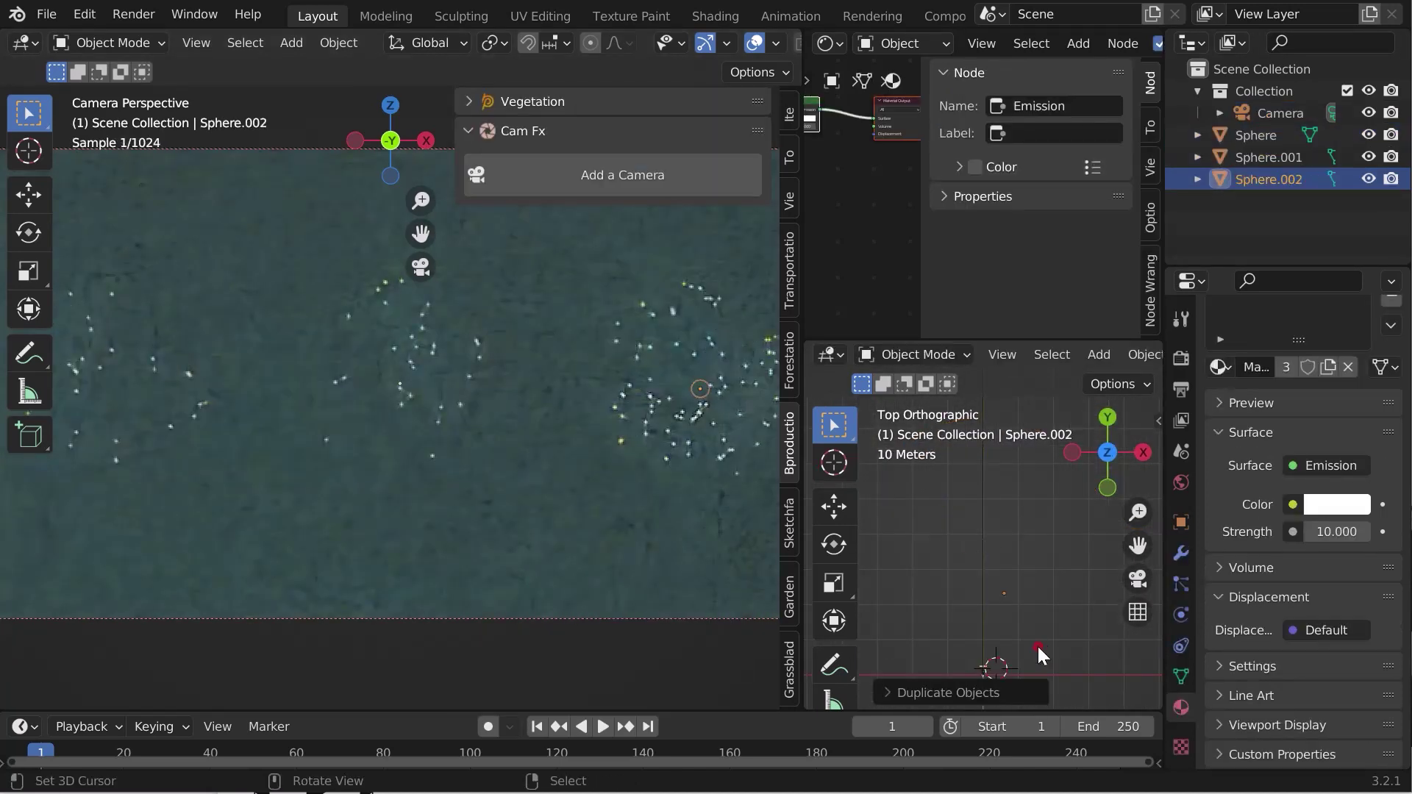
scroll(357, 444, down, 1)
mouse_move(993, 618)
middle_down()
mouse_move(1000, 536)
mouse_move(1007, 599)
middle_up()
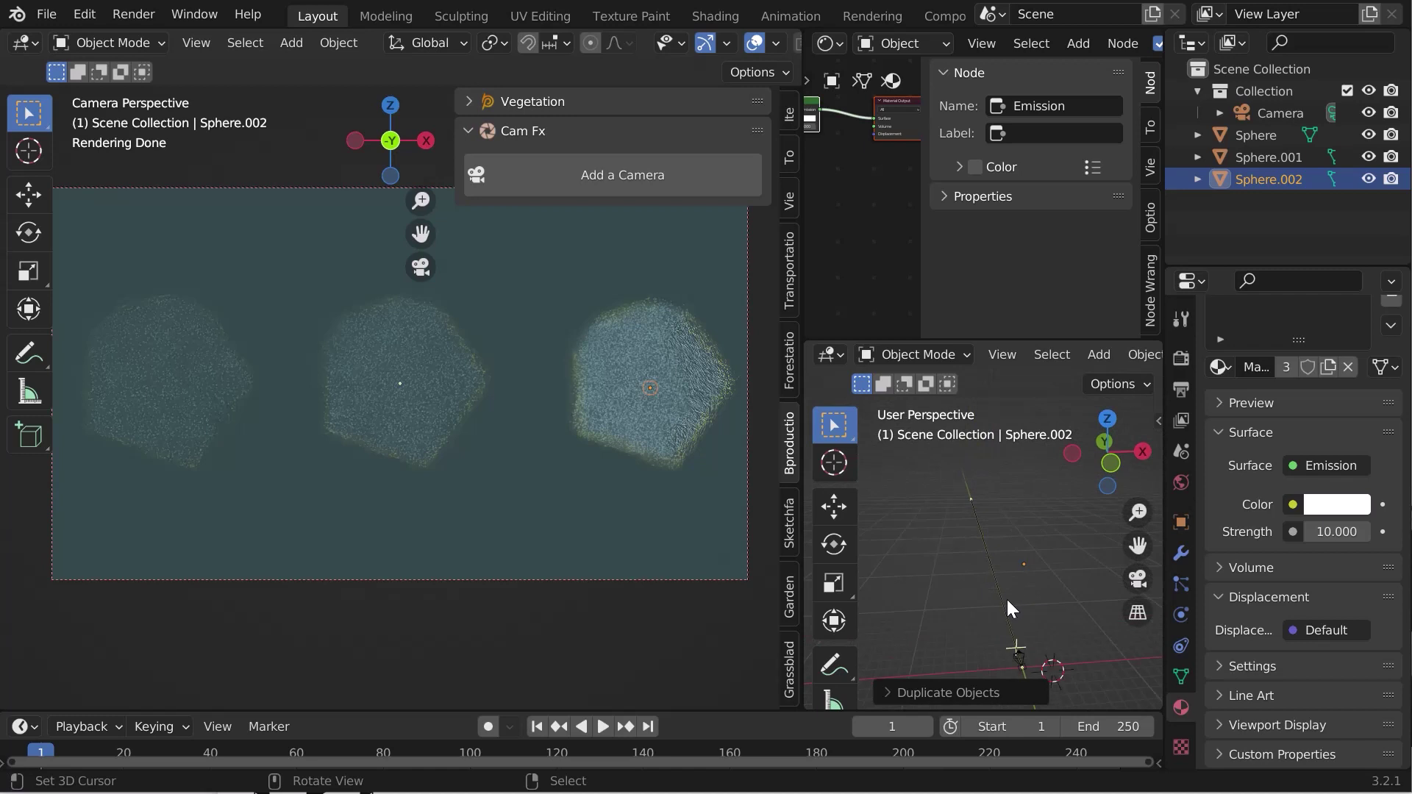
Select the camera, set its bokeh Ratio to 3 and hide the sidebar to show the whole frame.
click(1013, 658)
drag(452, 455, 512, 453)
scroll(628, 430, down, 8)
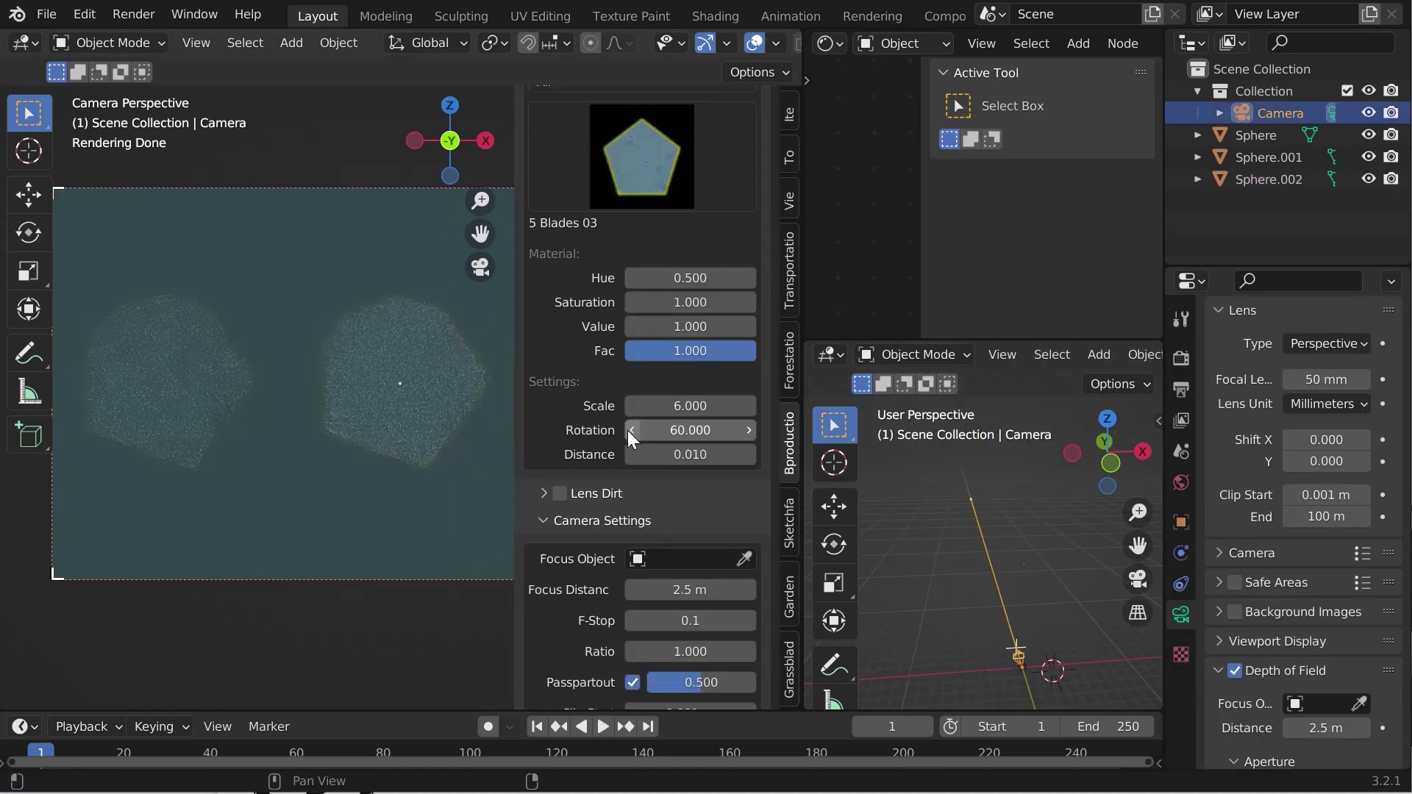
click(665, 532)
text(3)
key(Return)
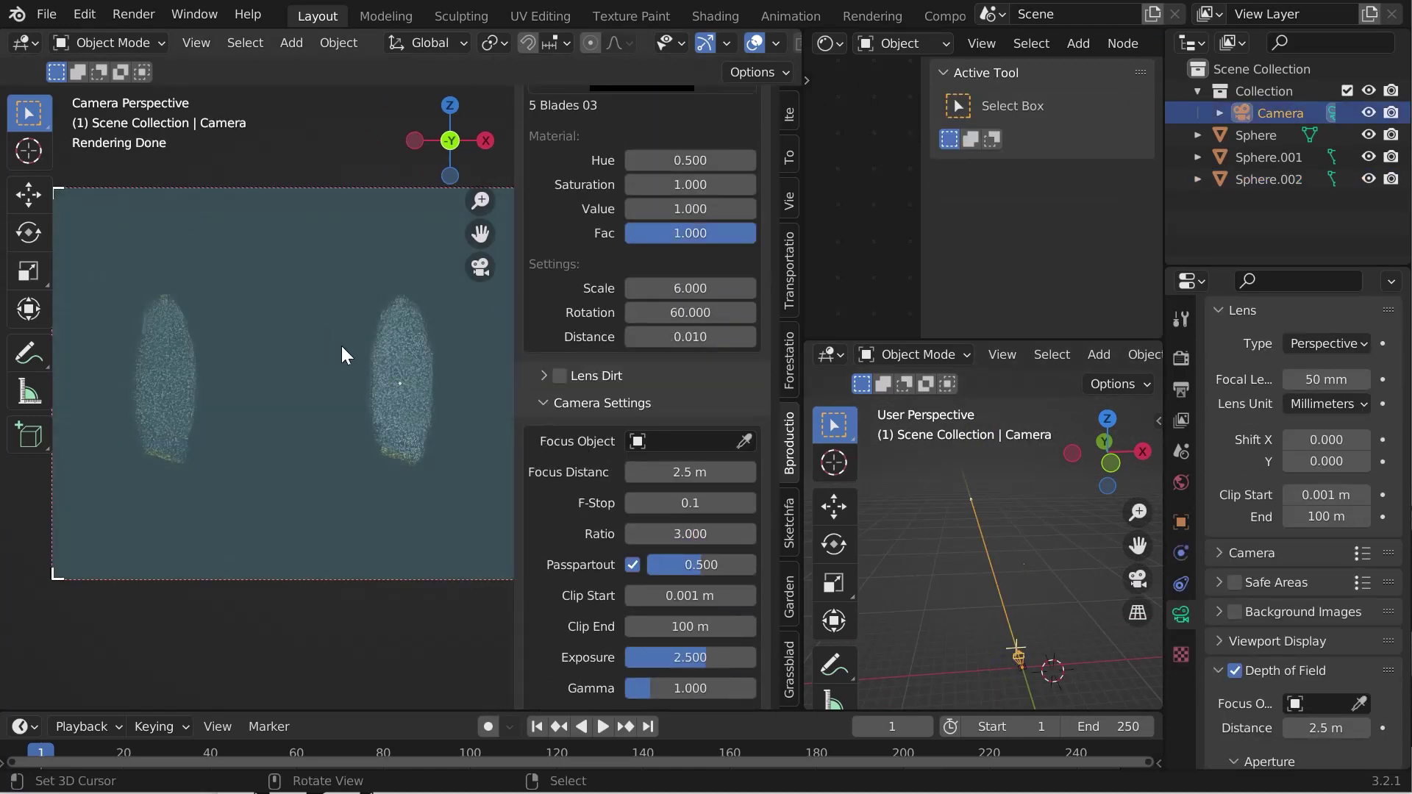
key(n)
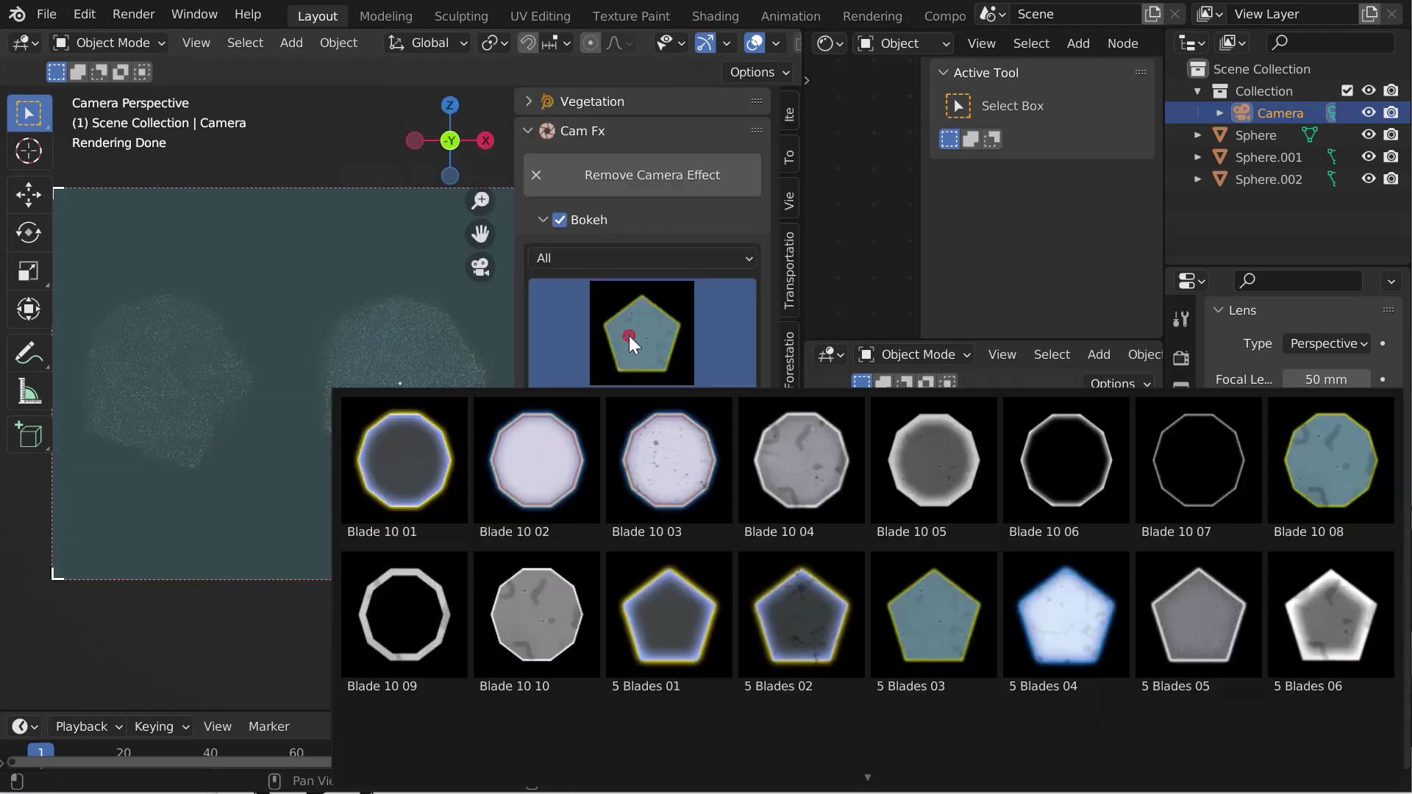
Switch the bokeh category to Funny and choose the Shape Cross Bokeh 04 texture.
click(629, 258)
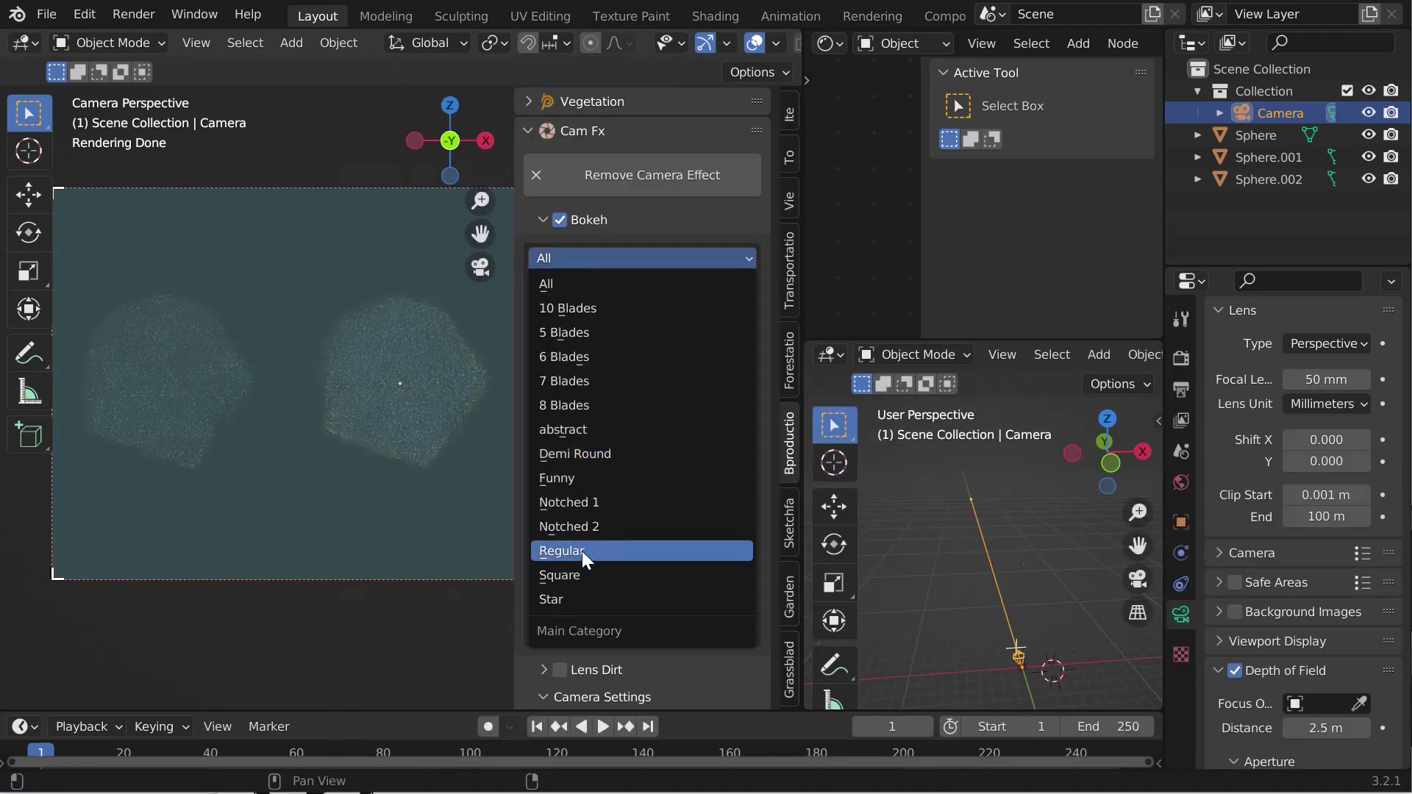
click(557, 478)
click(640, 331)
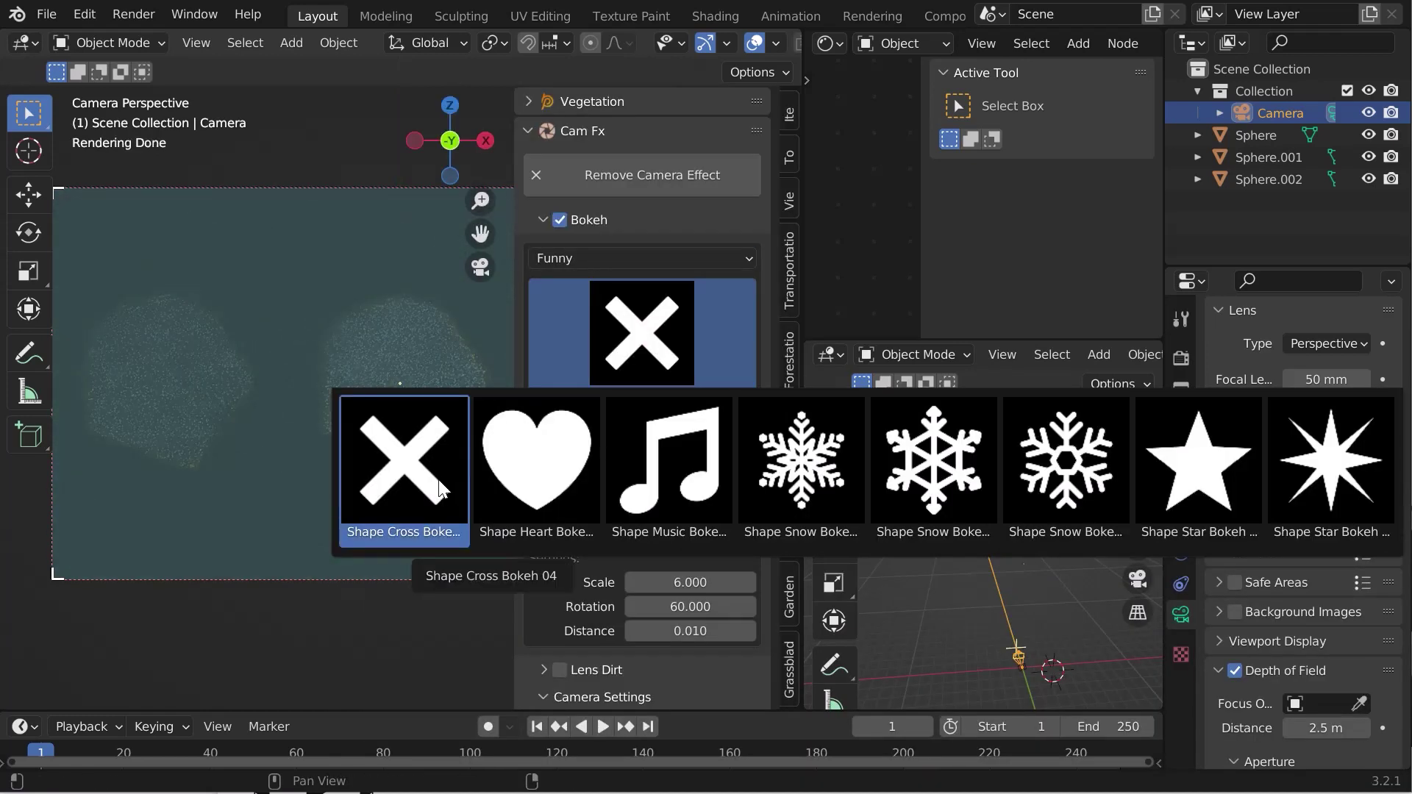
click(417, 466)
Try a bokeh scale of 2 and restrict the render region to the middle bokeh shape.
click(667, 577)
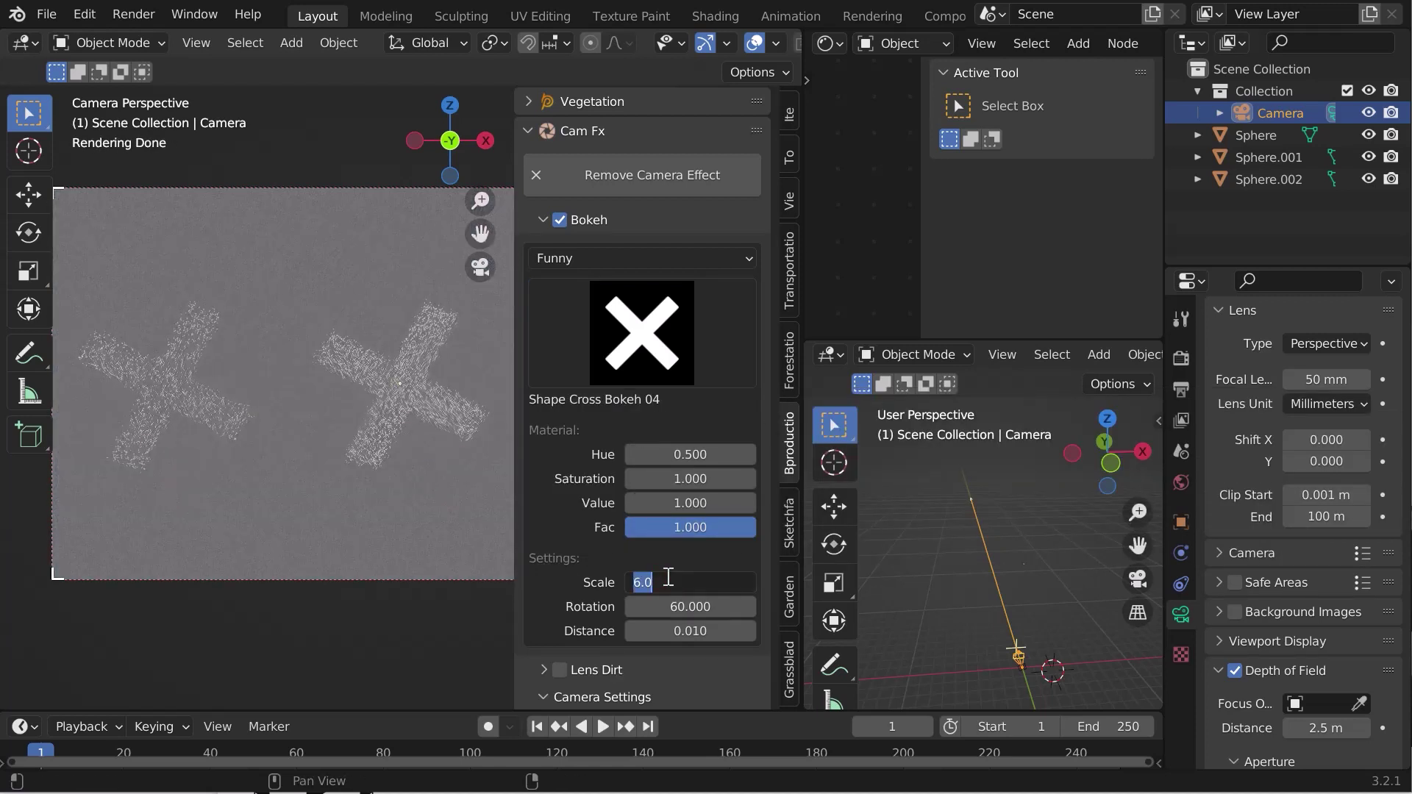
text(2)
key(Return)
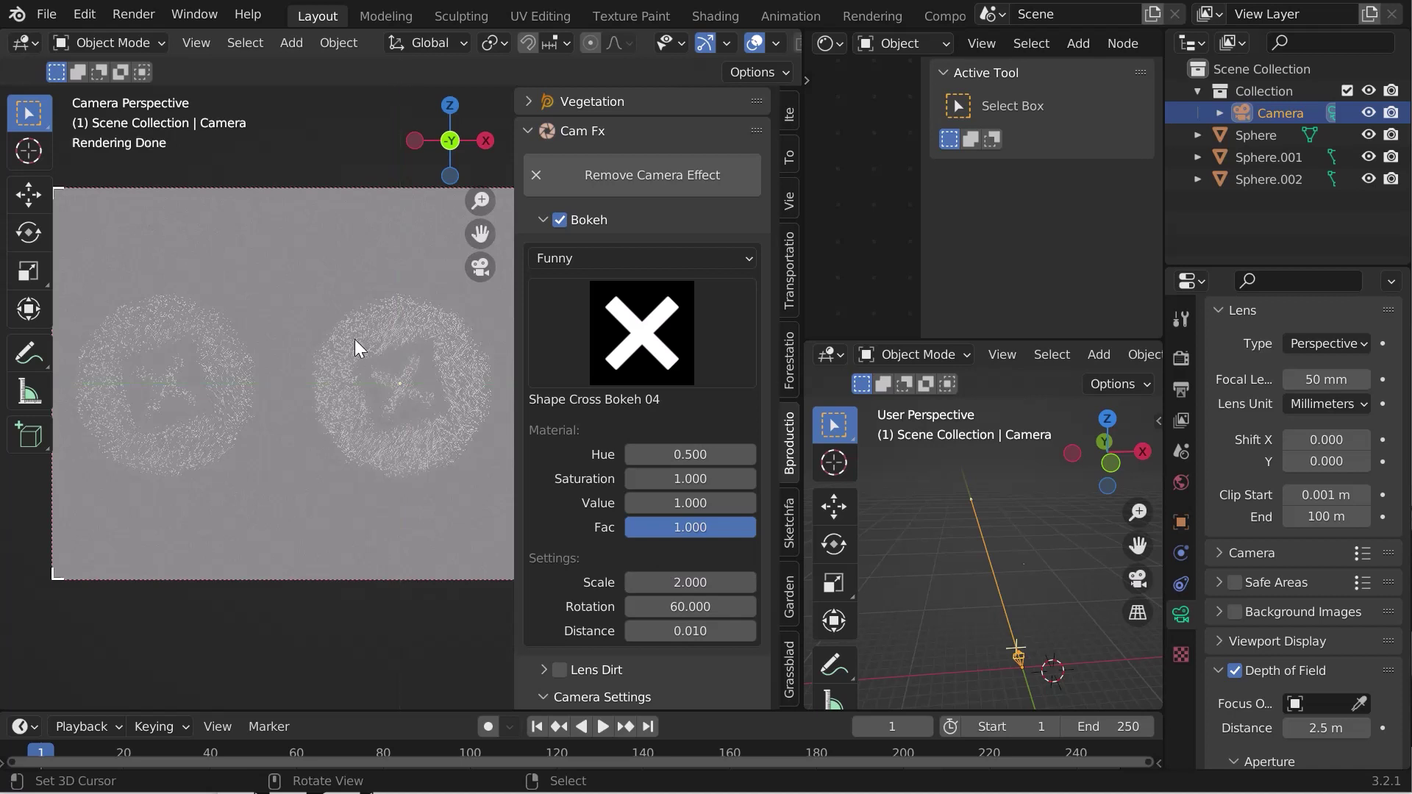
key(ctrl+b)
drag(283, 269, 518, 501)
scroll(257, 428, up, 1)
mouse_move(395, 427)
shift+middle_down()
mouse_move(226, 424)
mouse_move(339, 435)
shift+middle_up()
Try bokeh scale values of 9, 12 and 15 in turn on the cross texture.
click(673, 582)
text(9)
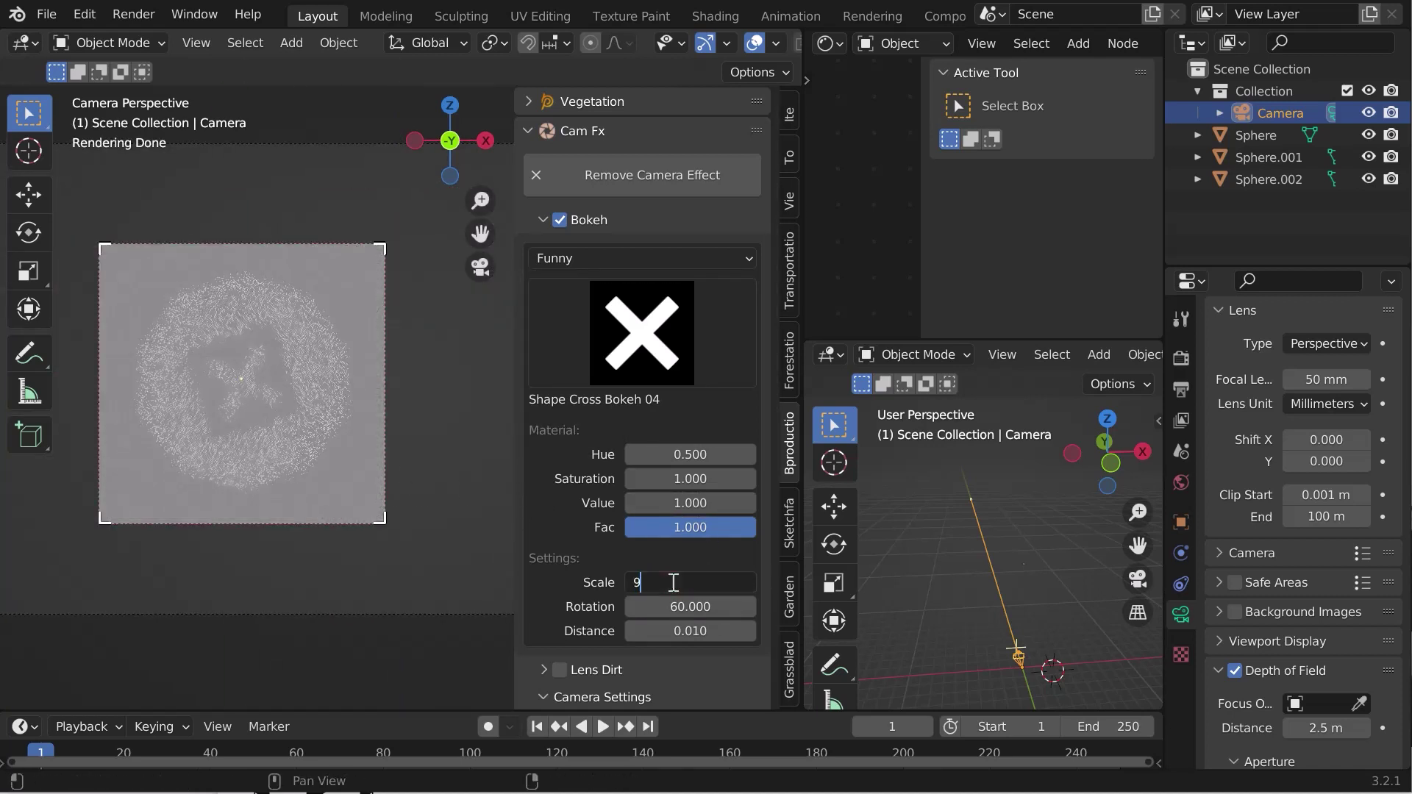
key(Return)
click(662, 582)
text(12)
key(Return)
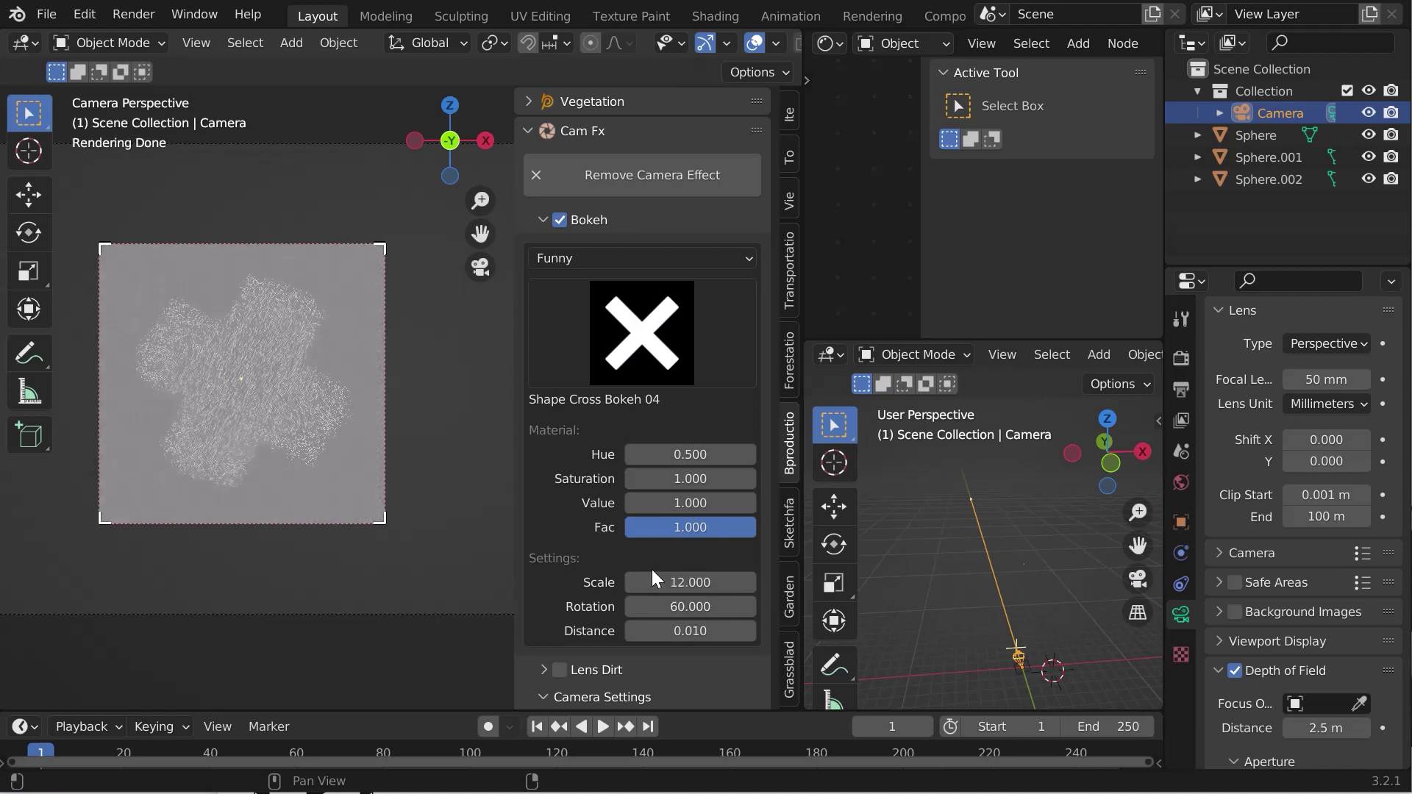
click(662, 582)
text(15)
key(Return)
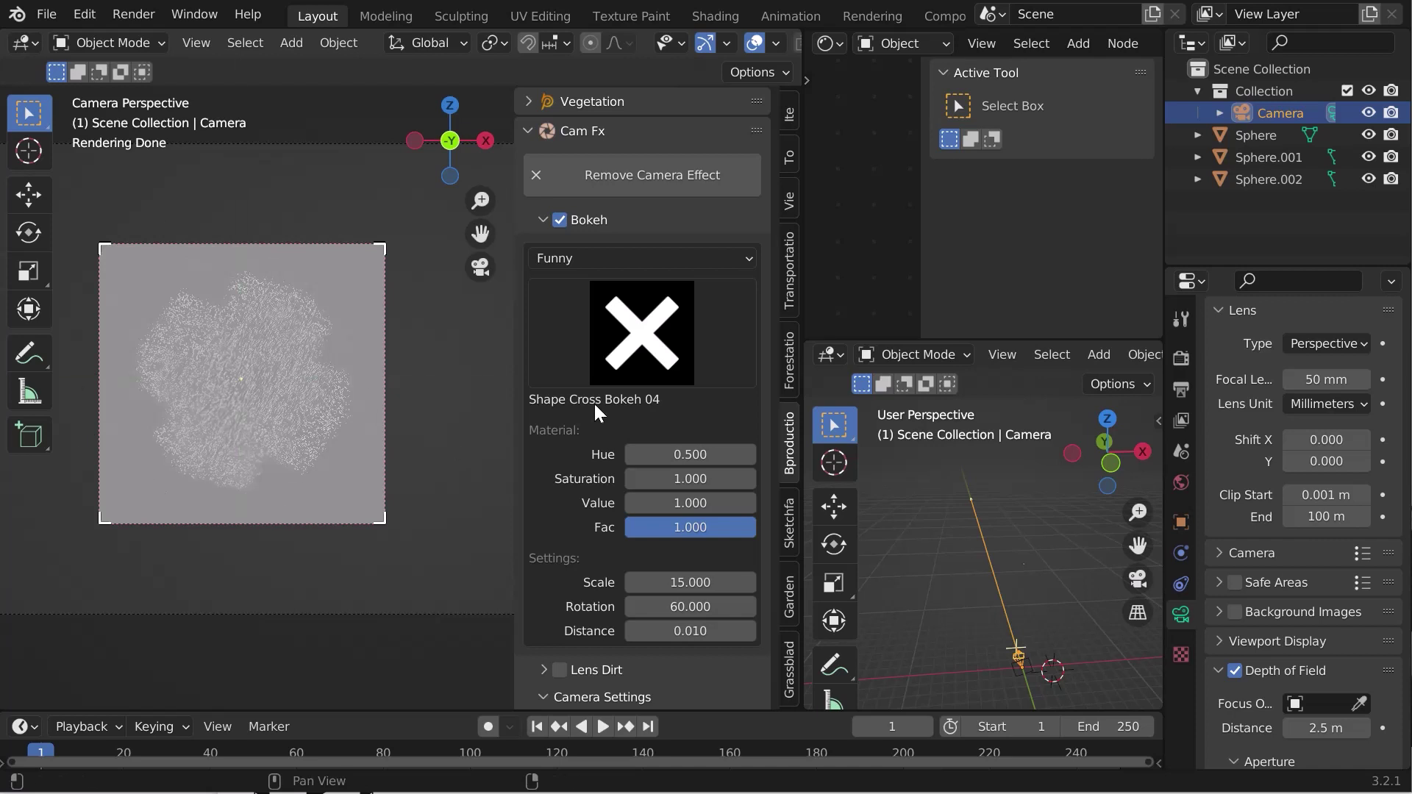
Set the bokeh scale to 6 and redraw the render region wider across the camera frame.
click(657, 575)
text(6)
key(Return)
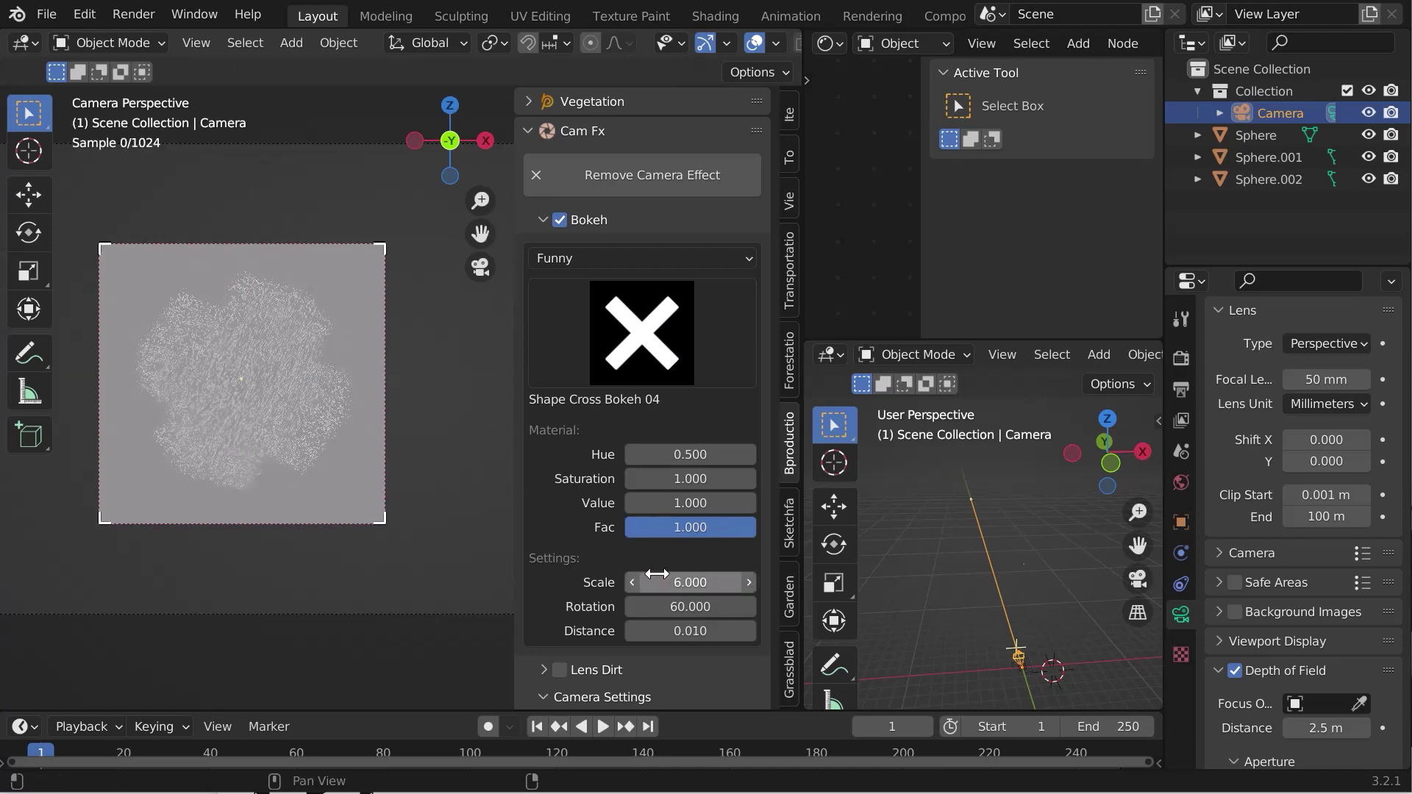
scroll(395, 447, down, 3)
key(ctrl+b)
drag(64, 260, 531, 515)
shift+middle_drag(302, 430, 264, 438)
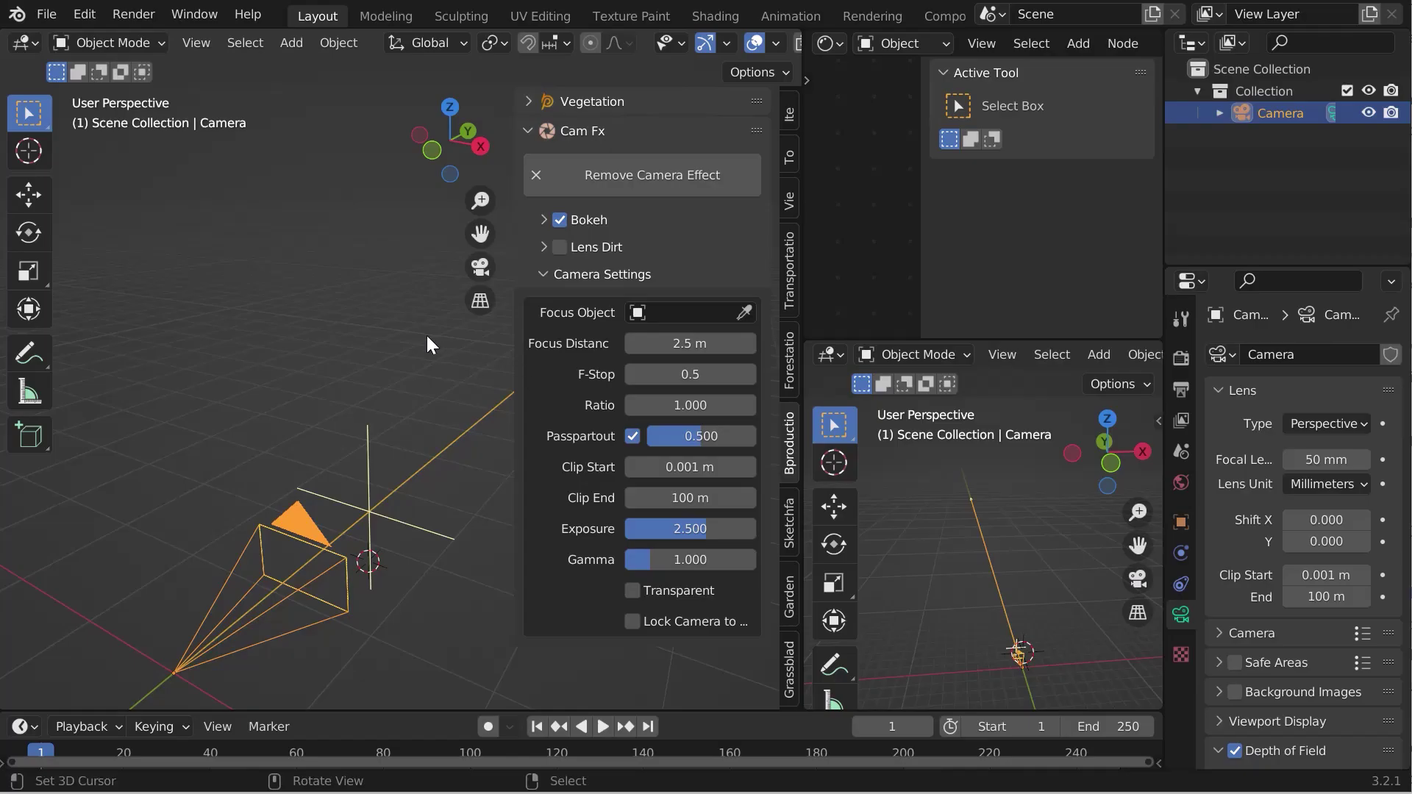
Enable Lens Dirt, check its plane in front of the camera, and reselect the camera in camera view.
click(560, 244)
click(412, 474)
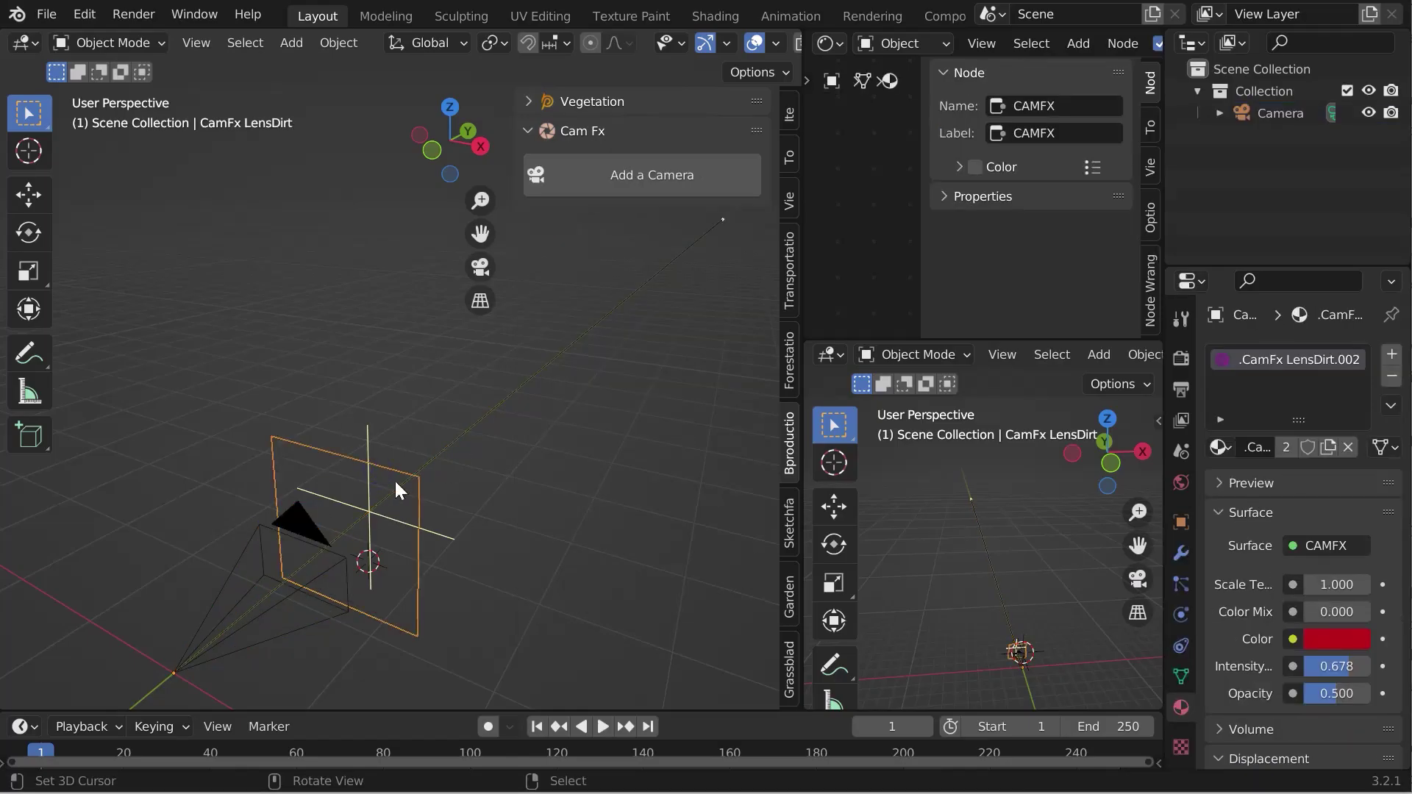
click(238, 617)
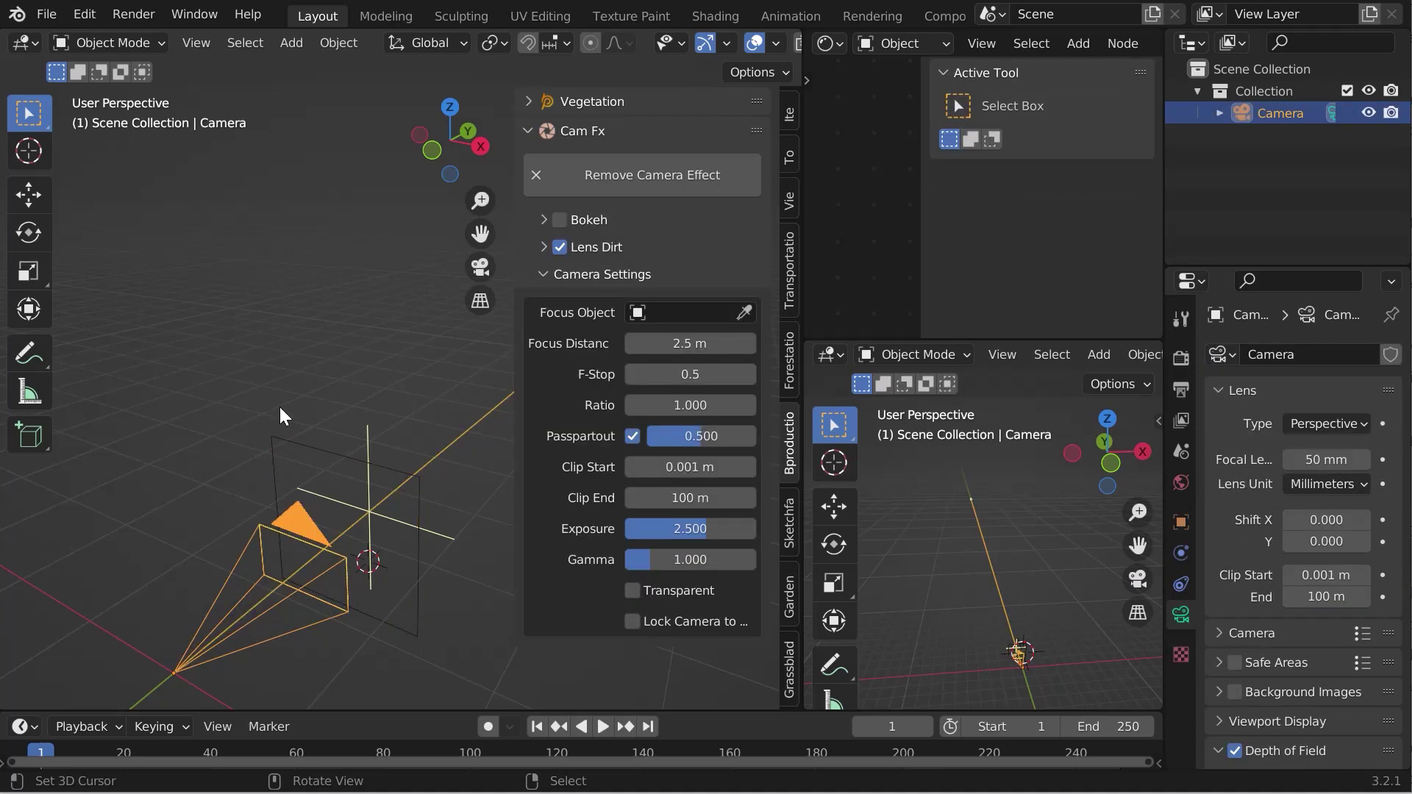
key(KP_0)
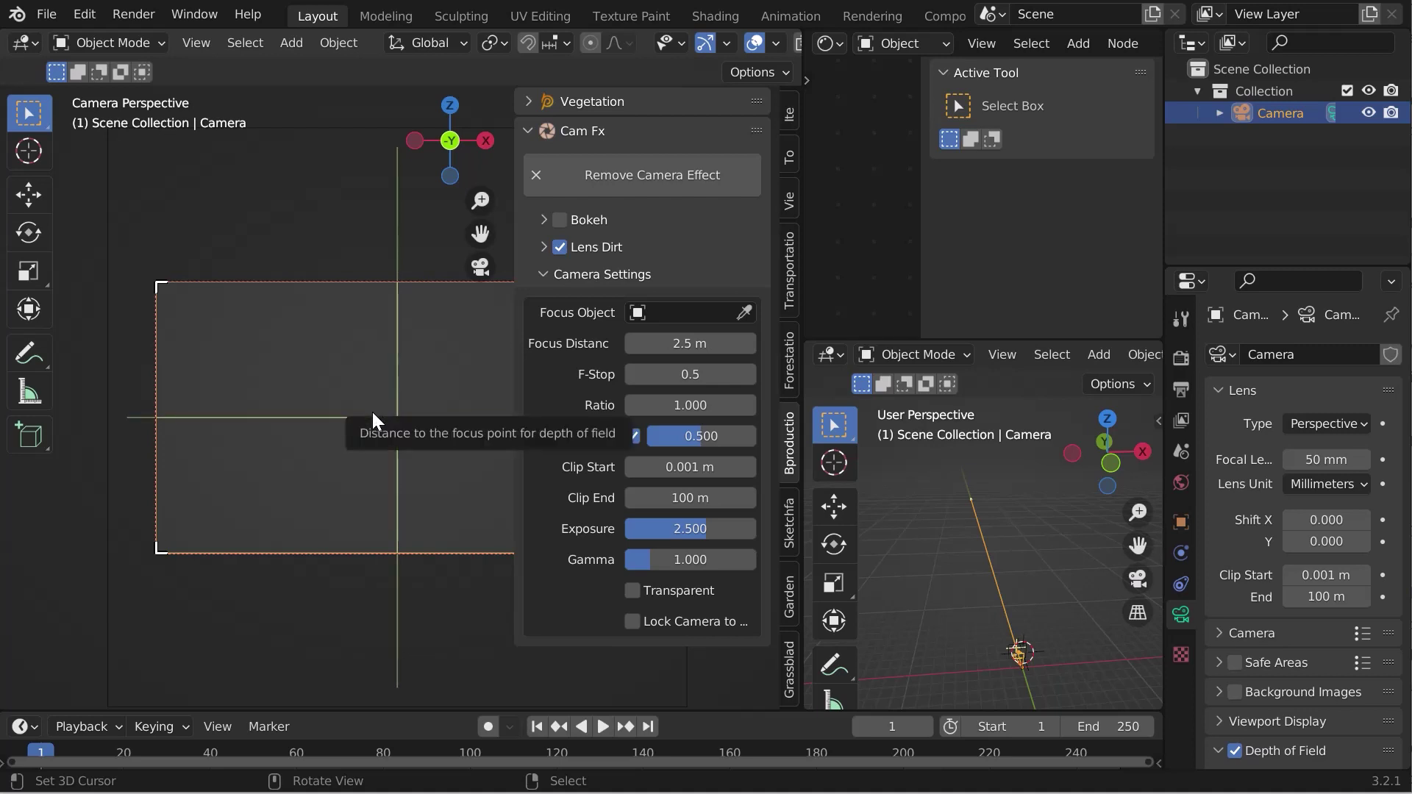
key(shift+a)
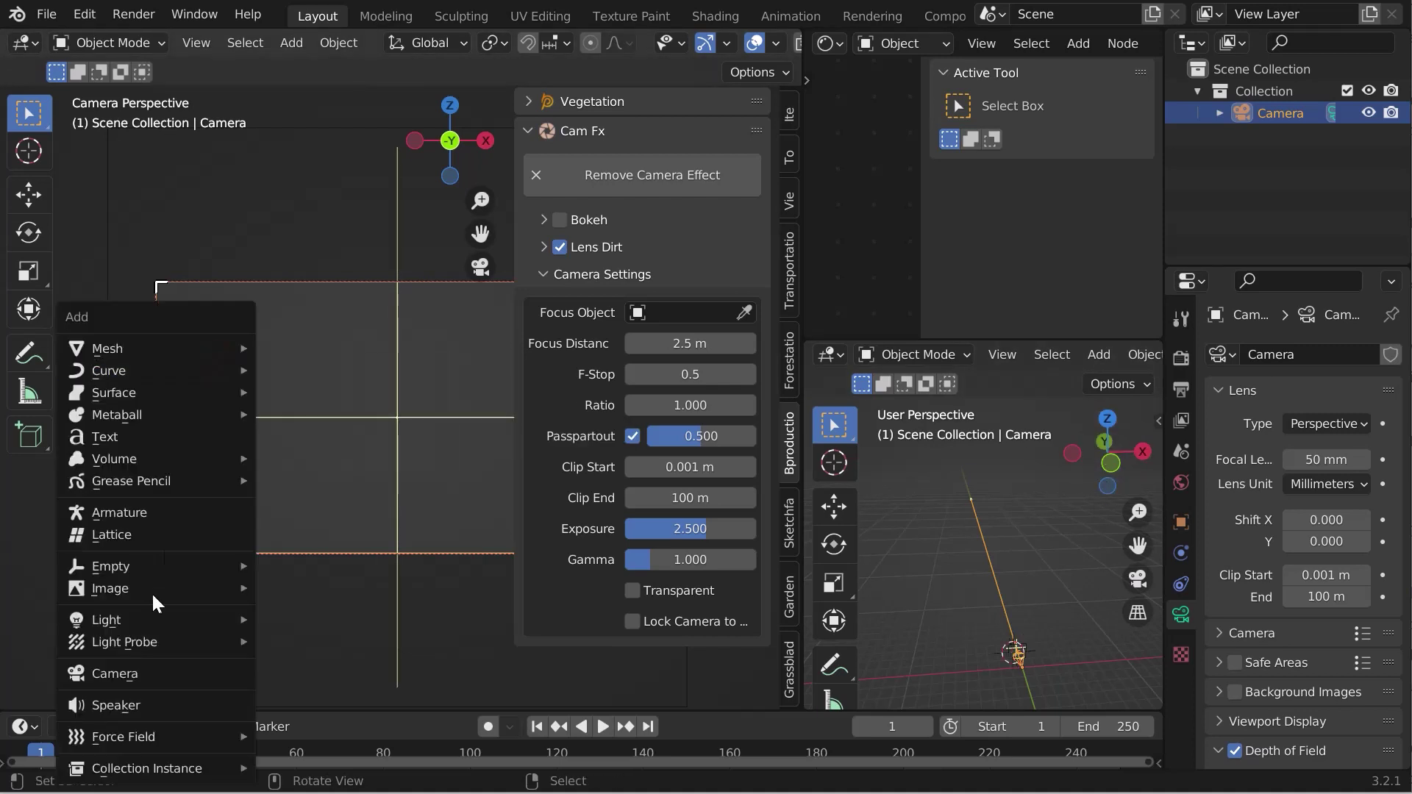
Add the Flower Road exterior HDRI from the Transportation add-on and show the whole camera frame.
click(786, 281)
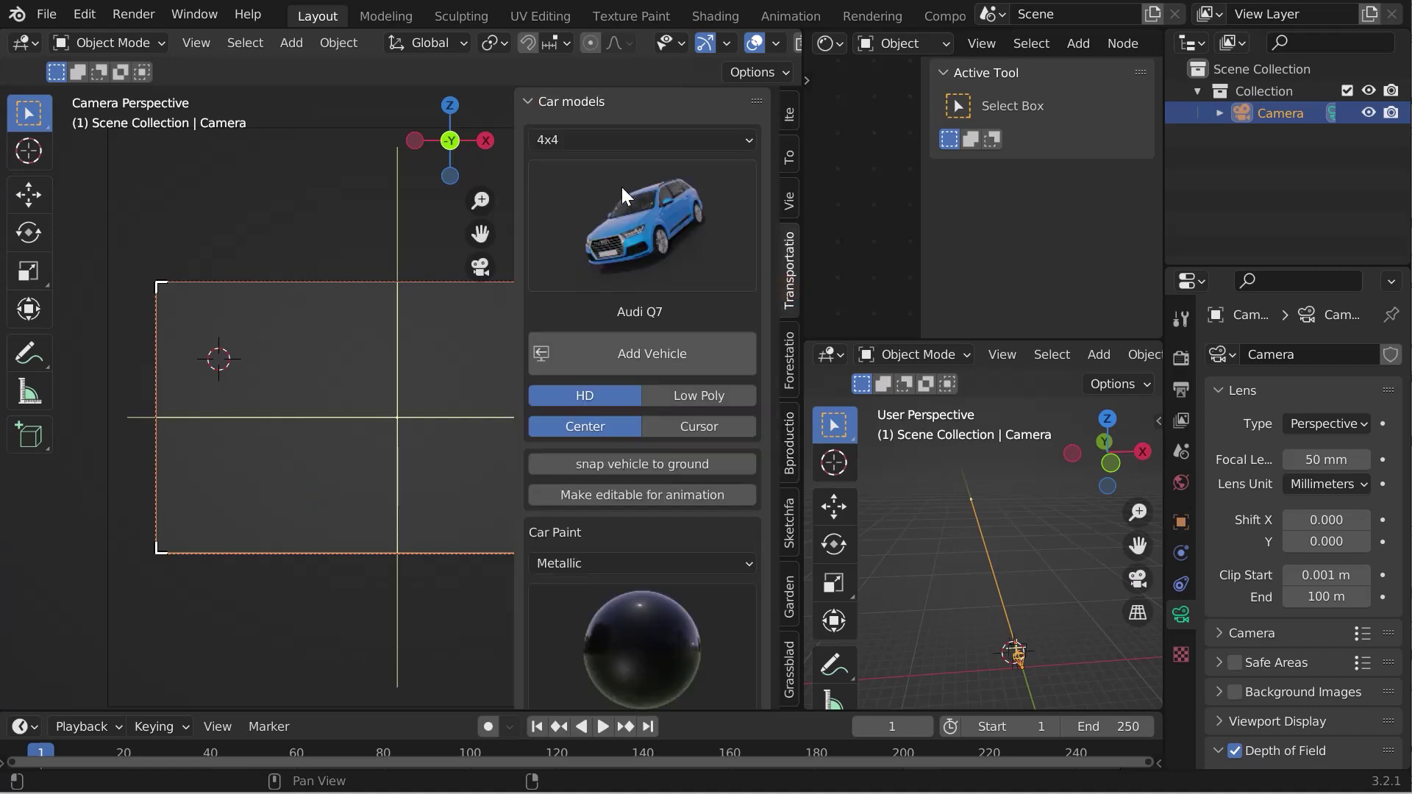
scroll(621, 187, down, 15)
click(610, 269)
click(617, 325)
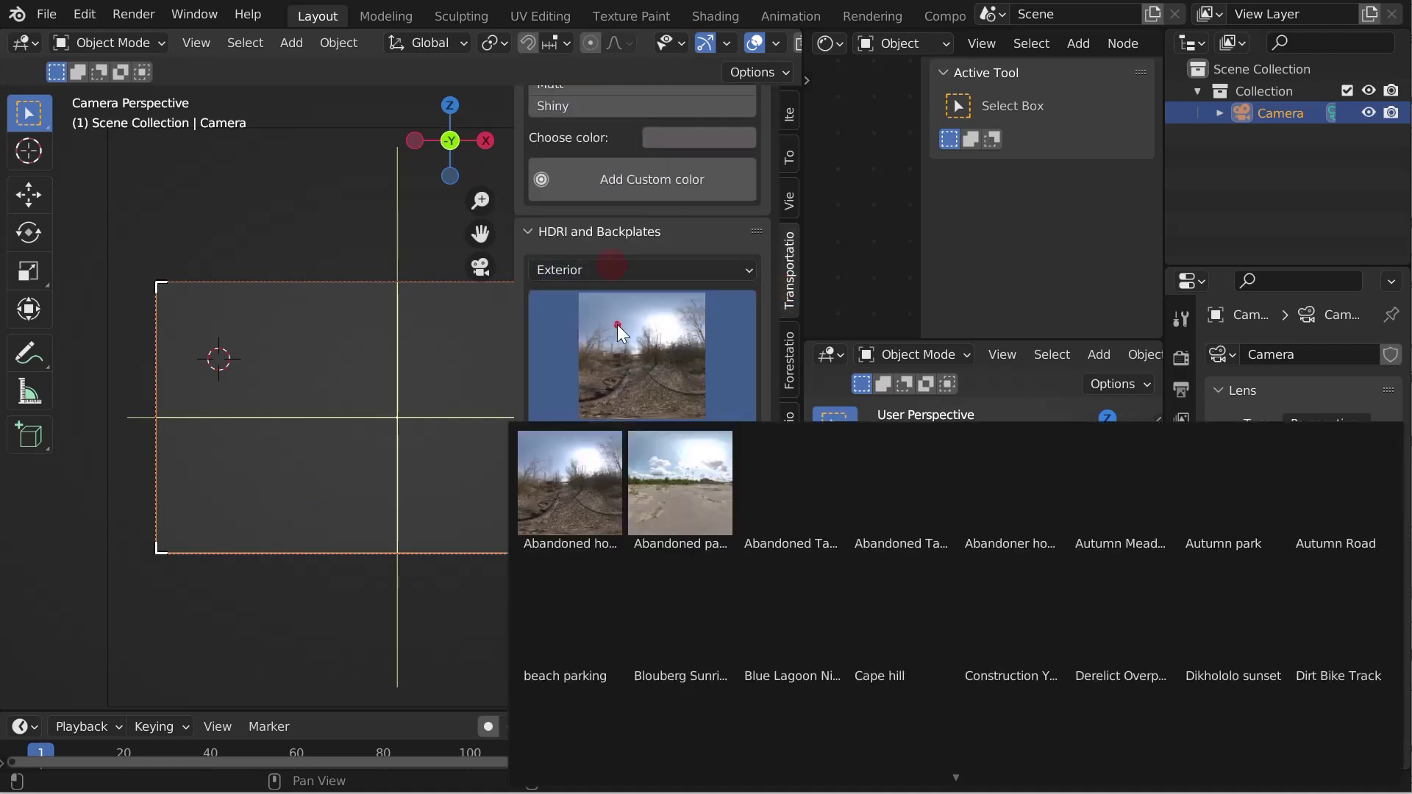
scroll(880, 682, down, 1)
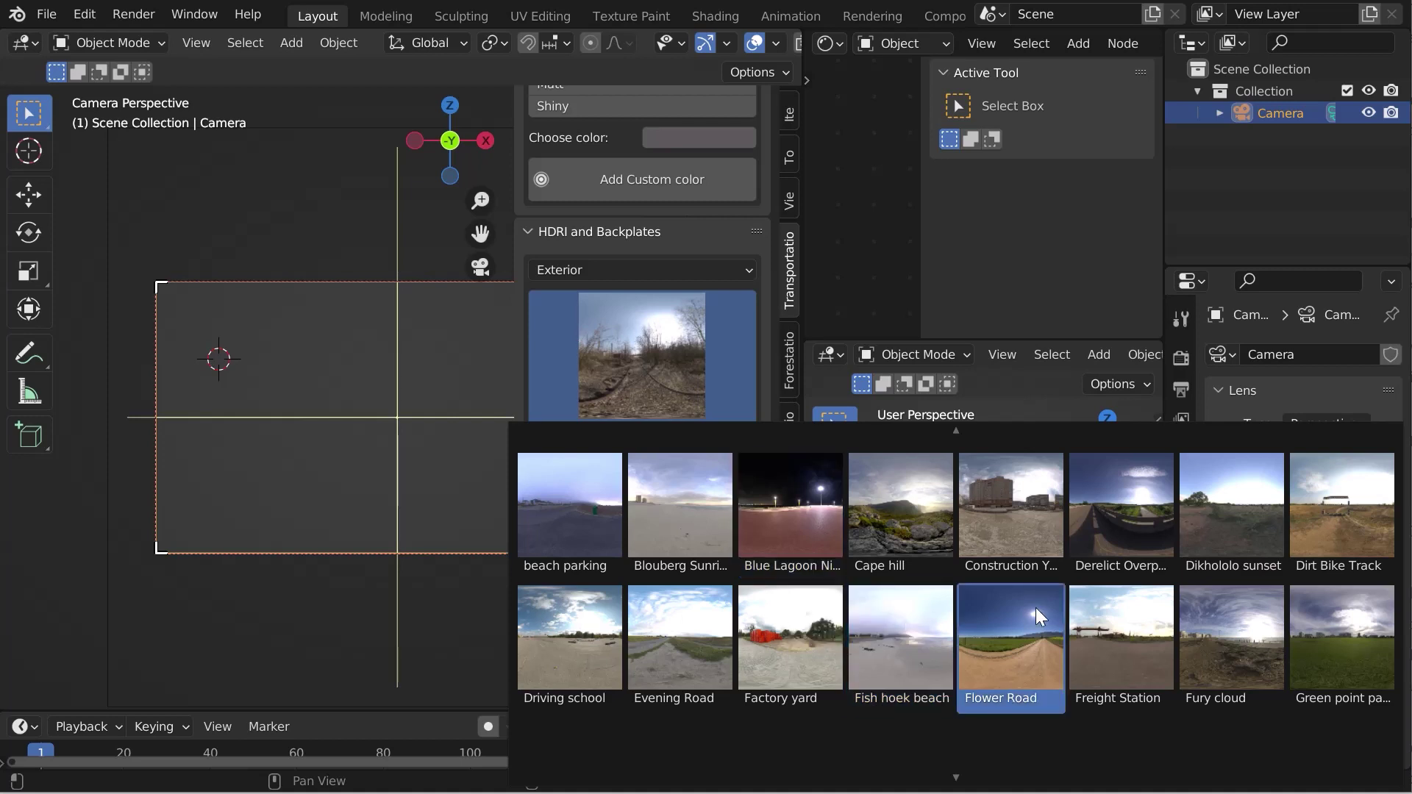
click(1013, 676)
click(648, 490)
key(n)
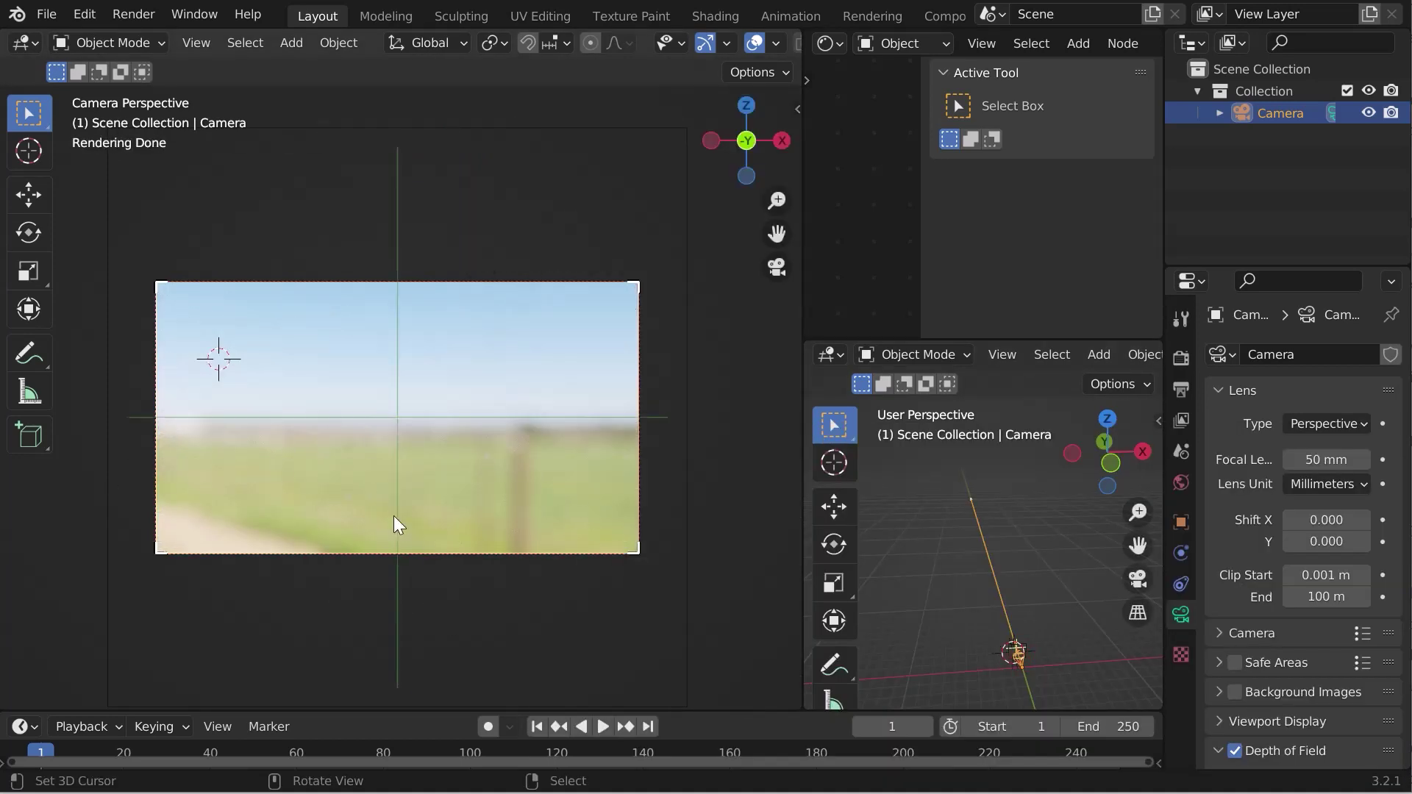
Enable Lock Camera to View in the Cam Fx camera settings and aim the camera at the HDRI's sun.
key(n)
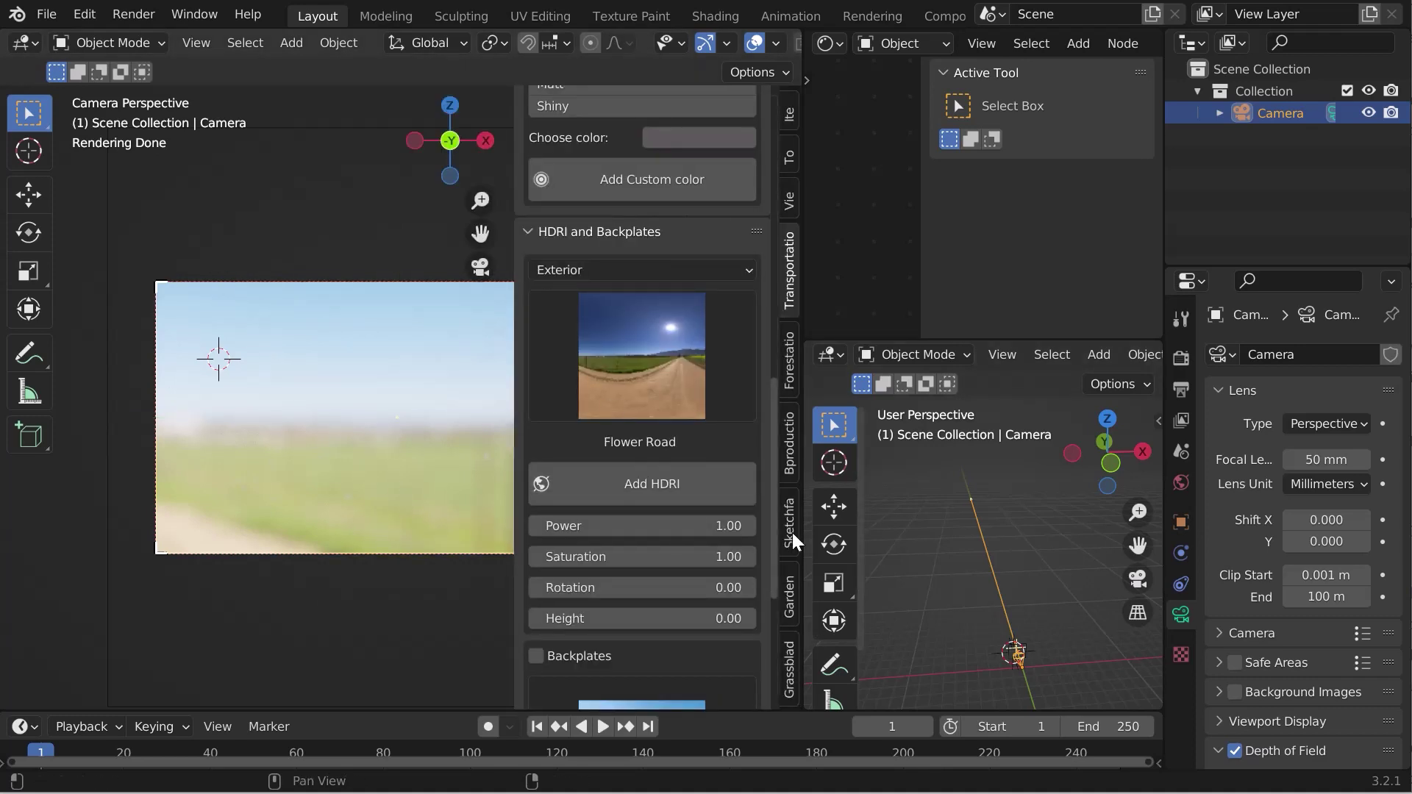
click(792, 448)
drag(514, 615, 412, 618)
click(573, 625)
key(n)
middle_drag(263, 502, 407, 422)
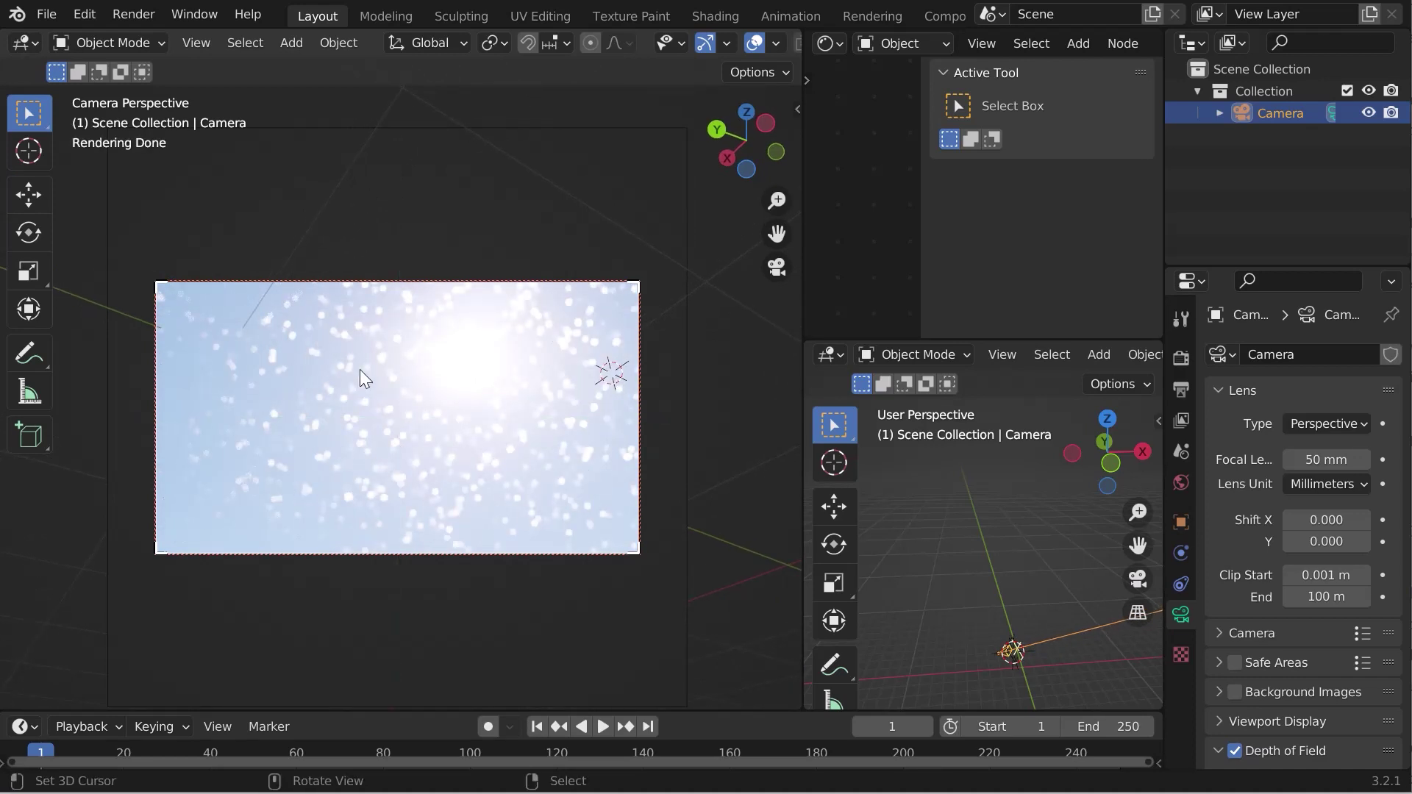
Make the render background transparent in the camera settings and widen the main viewport.
key(n)
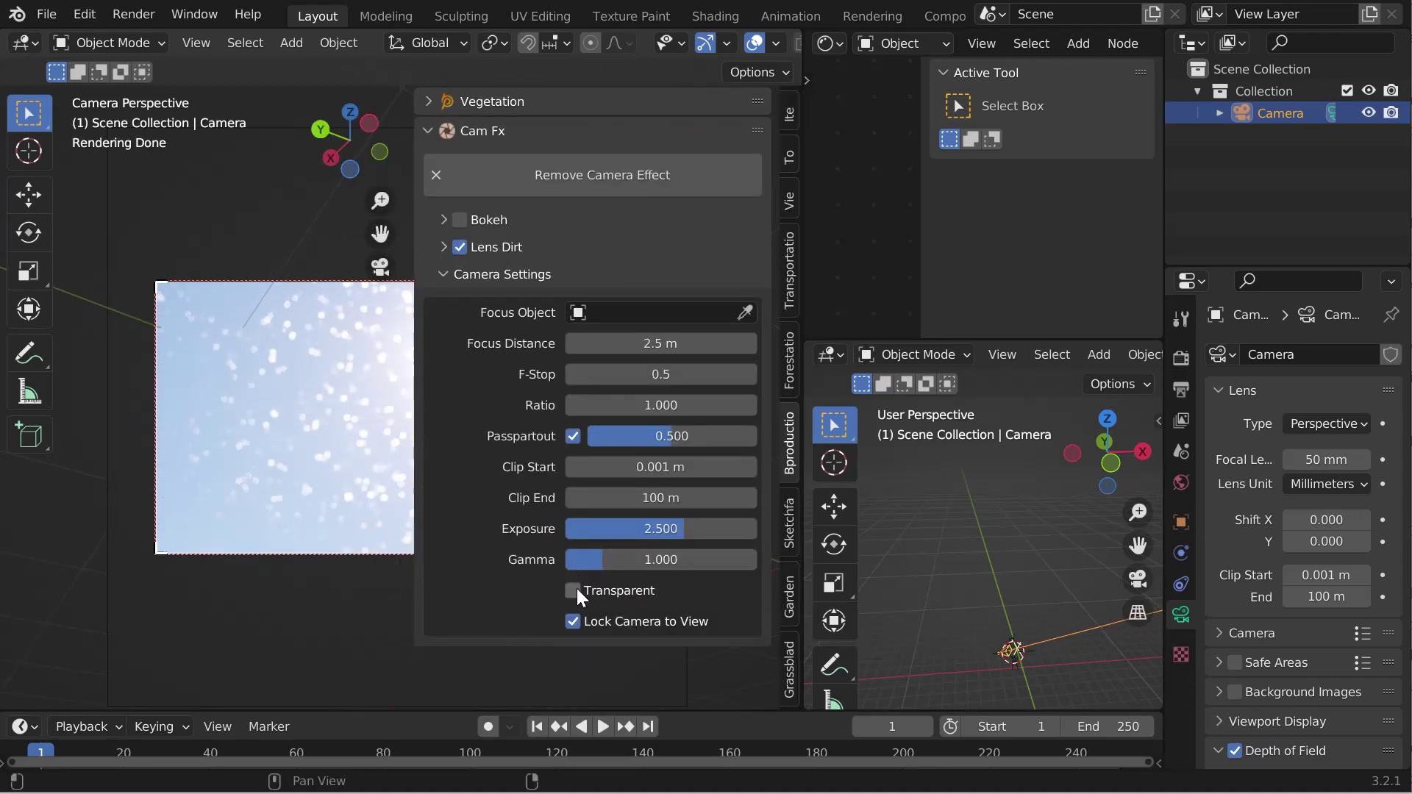
drag(416, 497, 530, 497)
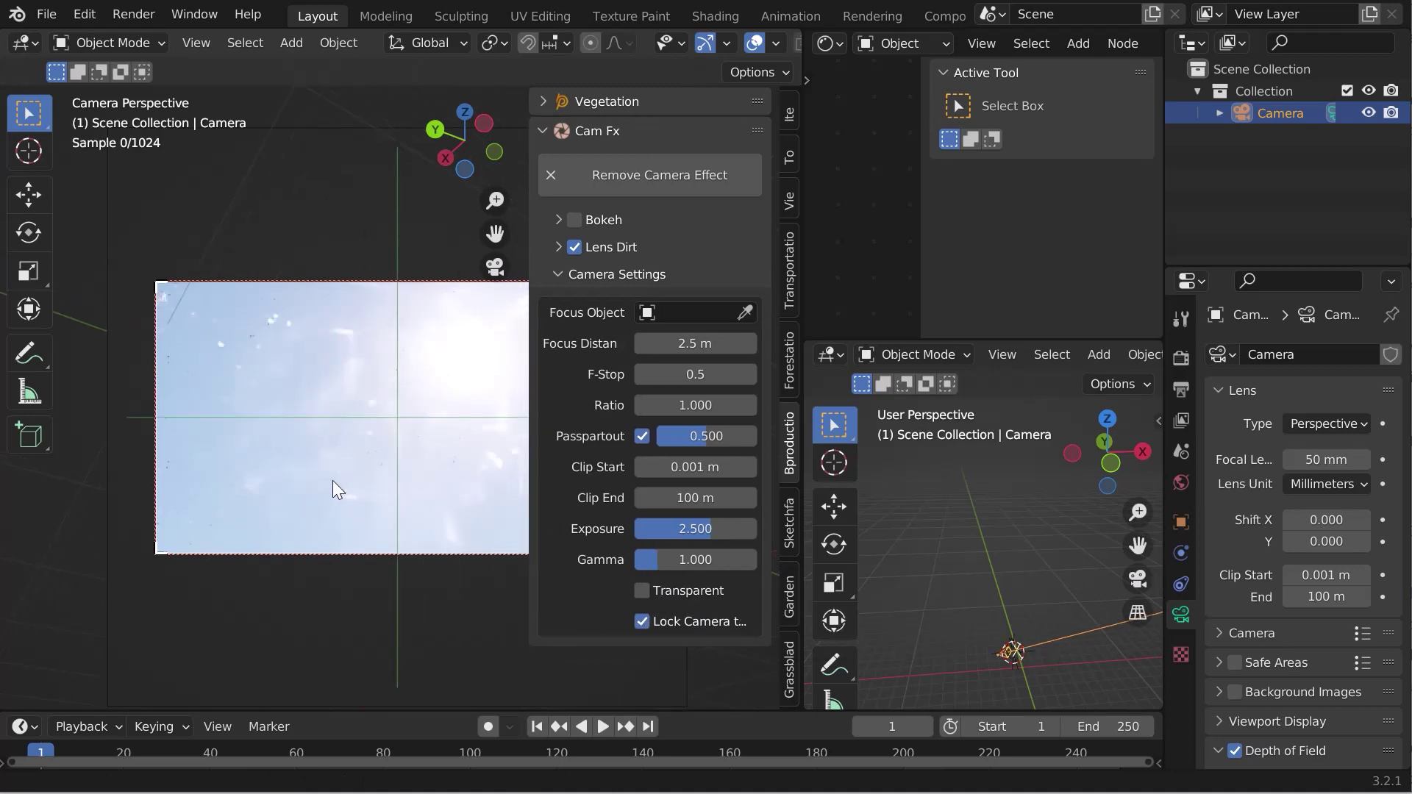
click(648, 589)
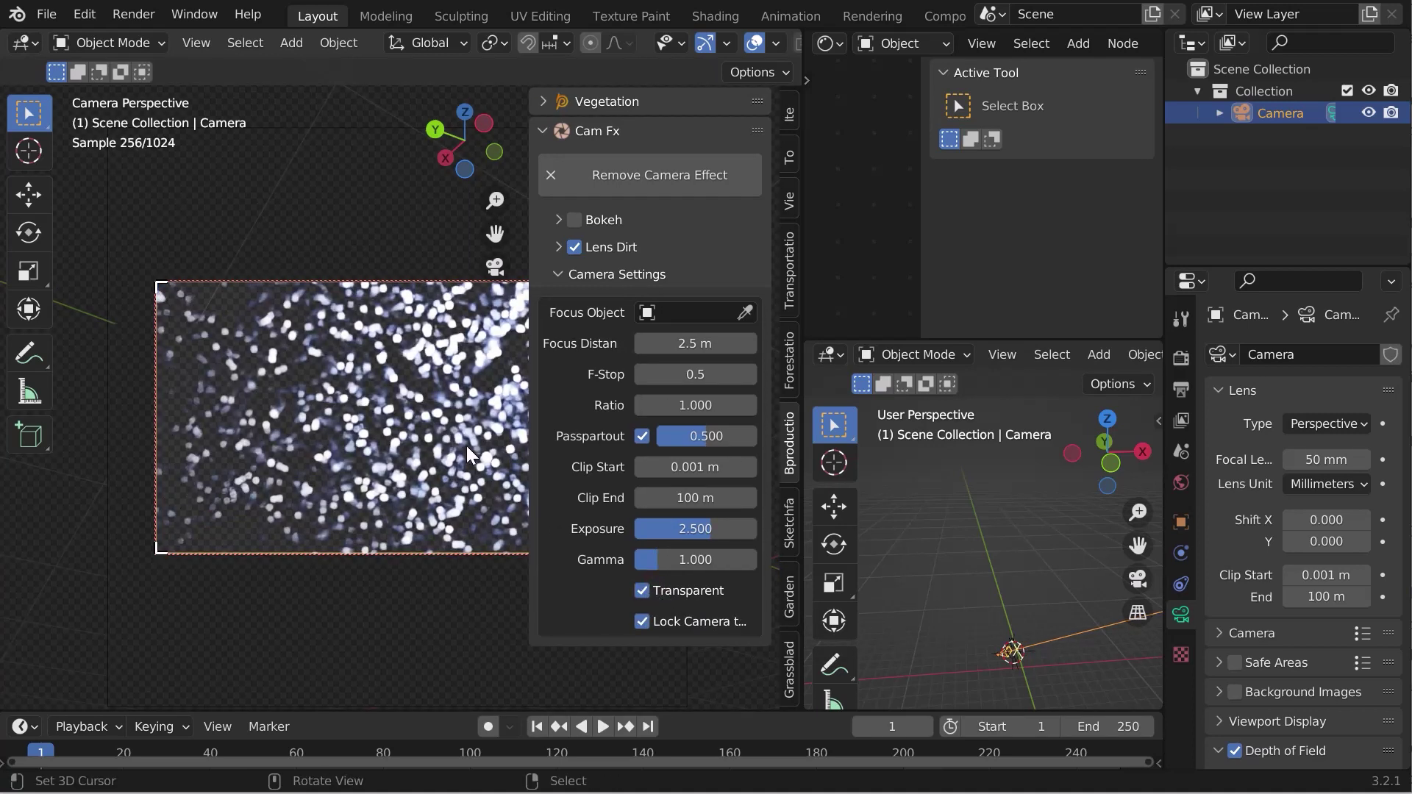
drag(806, 472, 1013, 473)
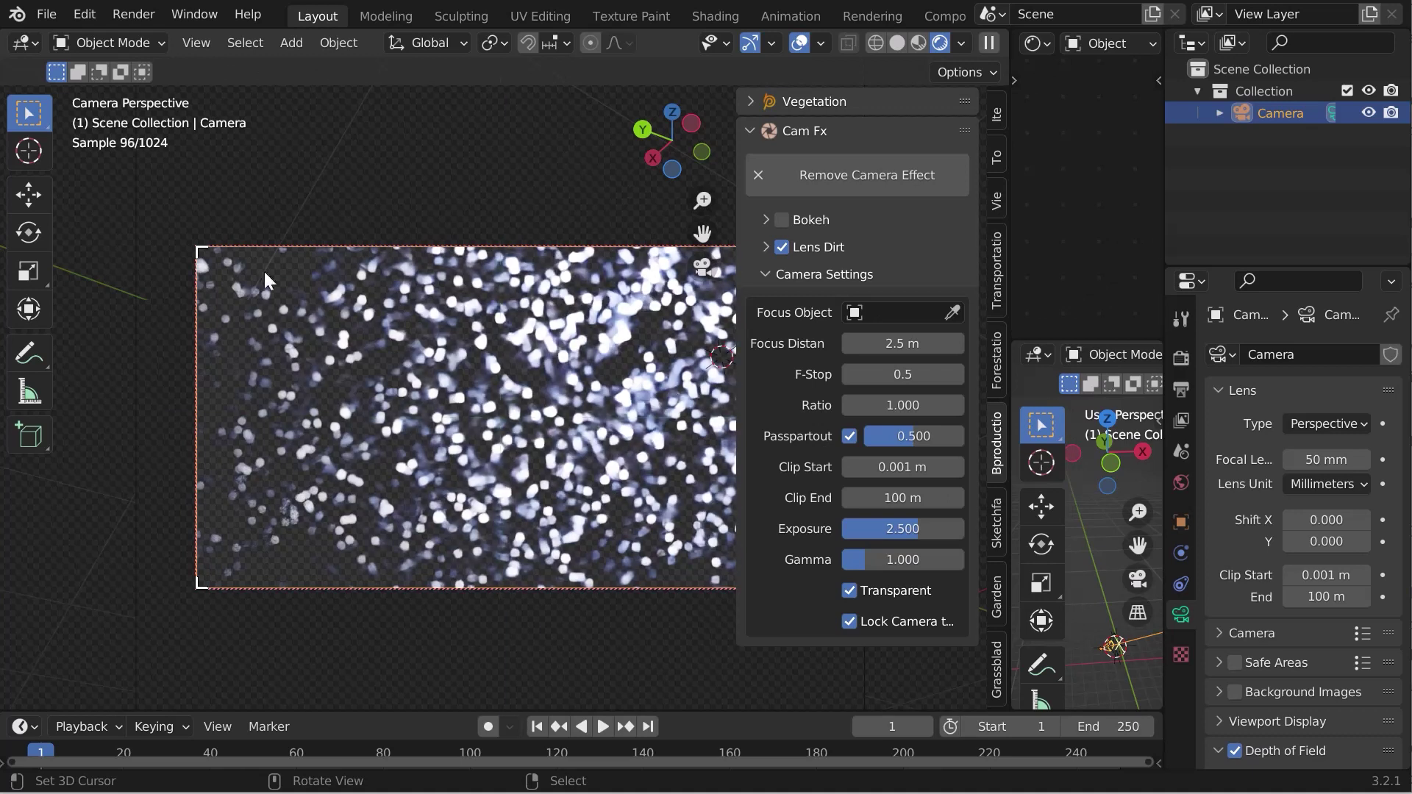
Toggle Lens Dirt off and on to compare, and choose the Lens Dirt 2 texture in its settings.
click(781, 247)
click(781, 248)
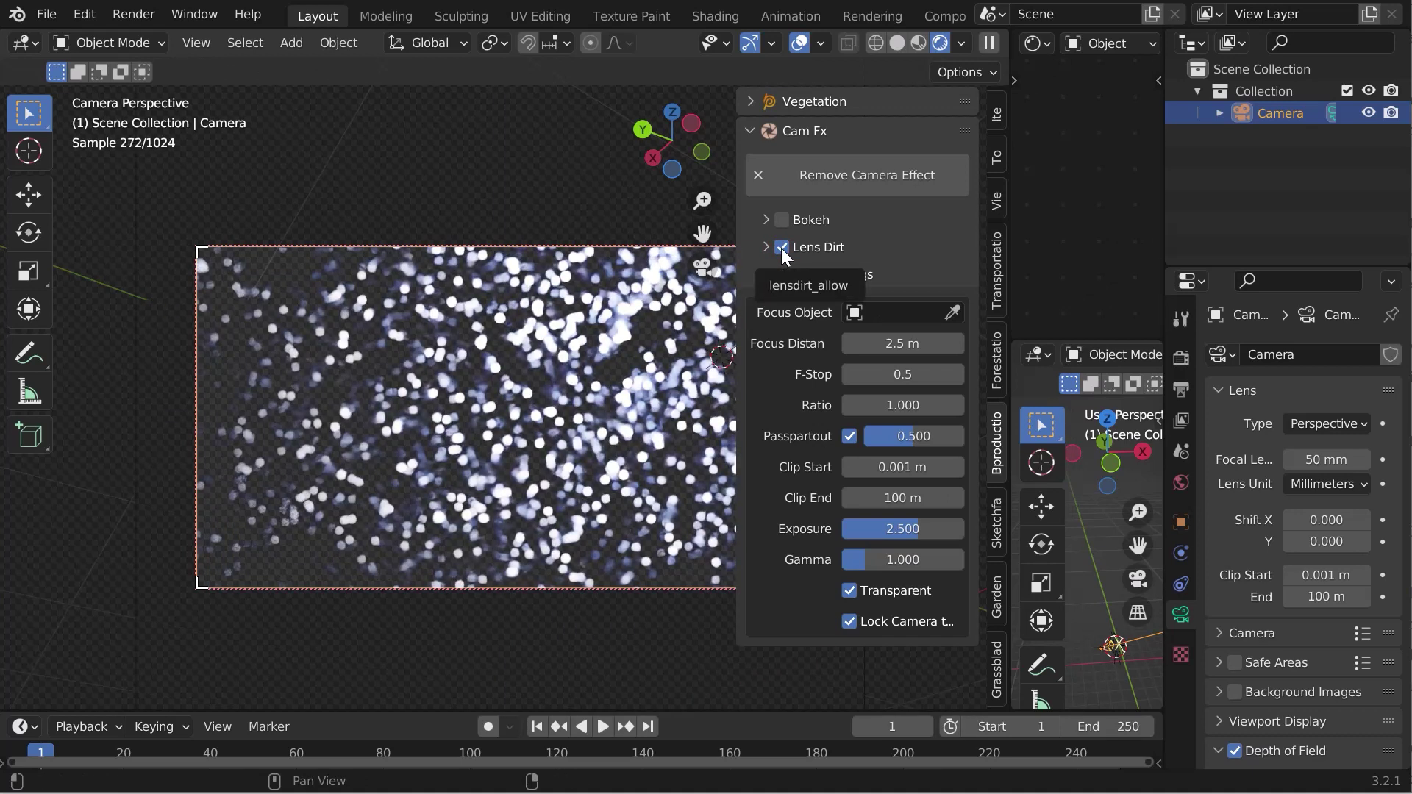
click(759, 248)
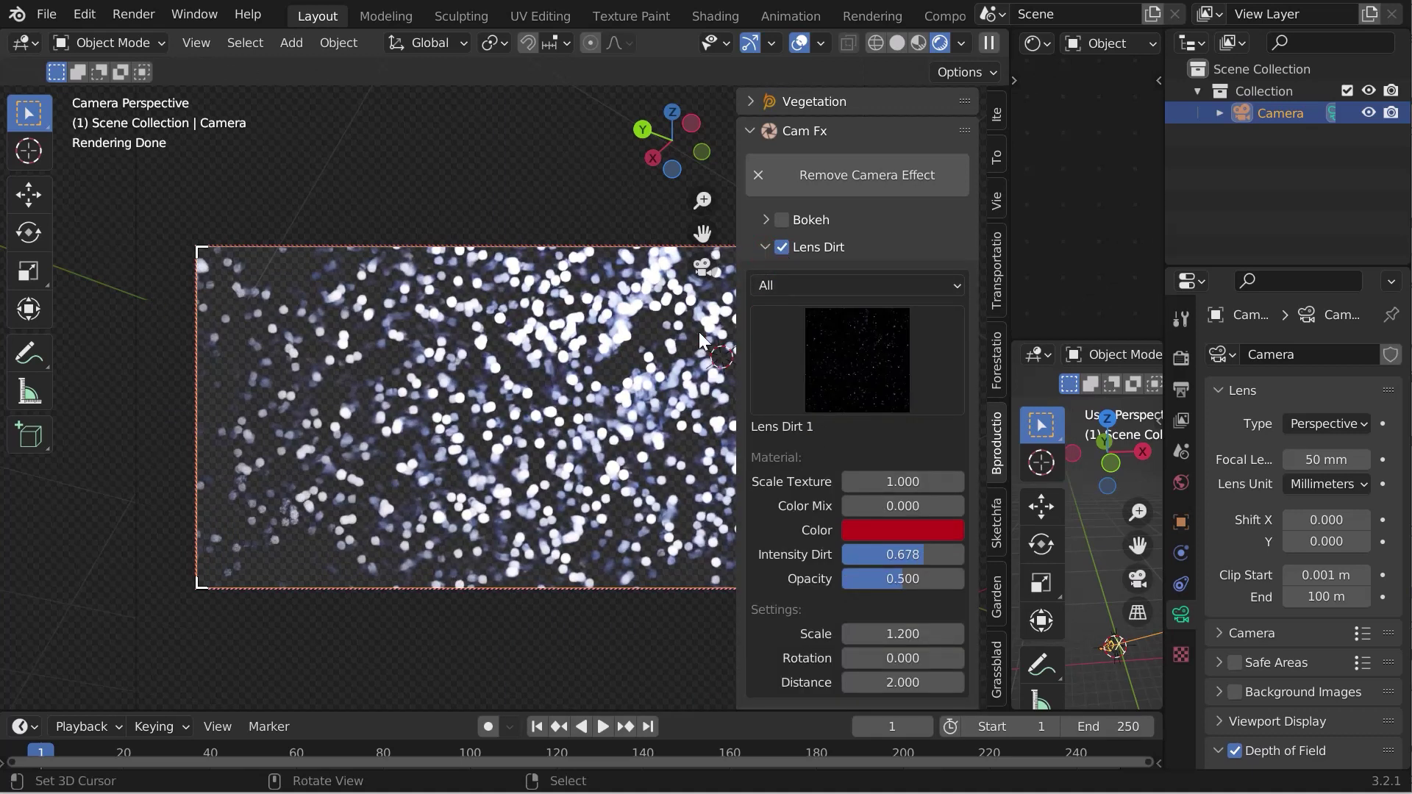
click(876, 284)
click(855, 294)
click(869, 329)
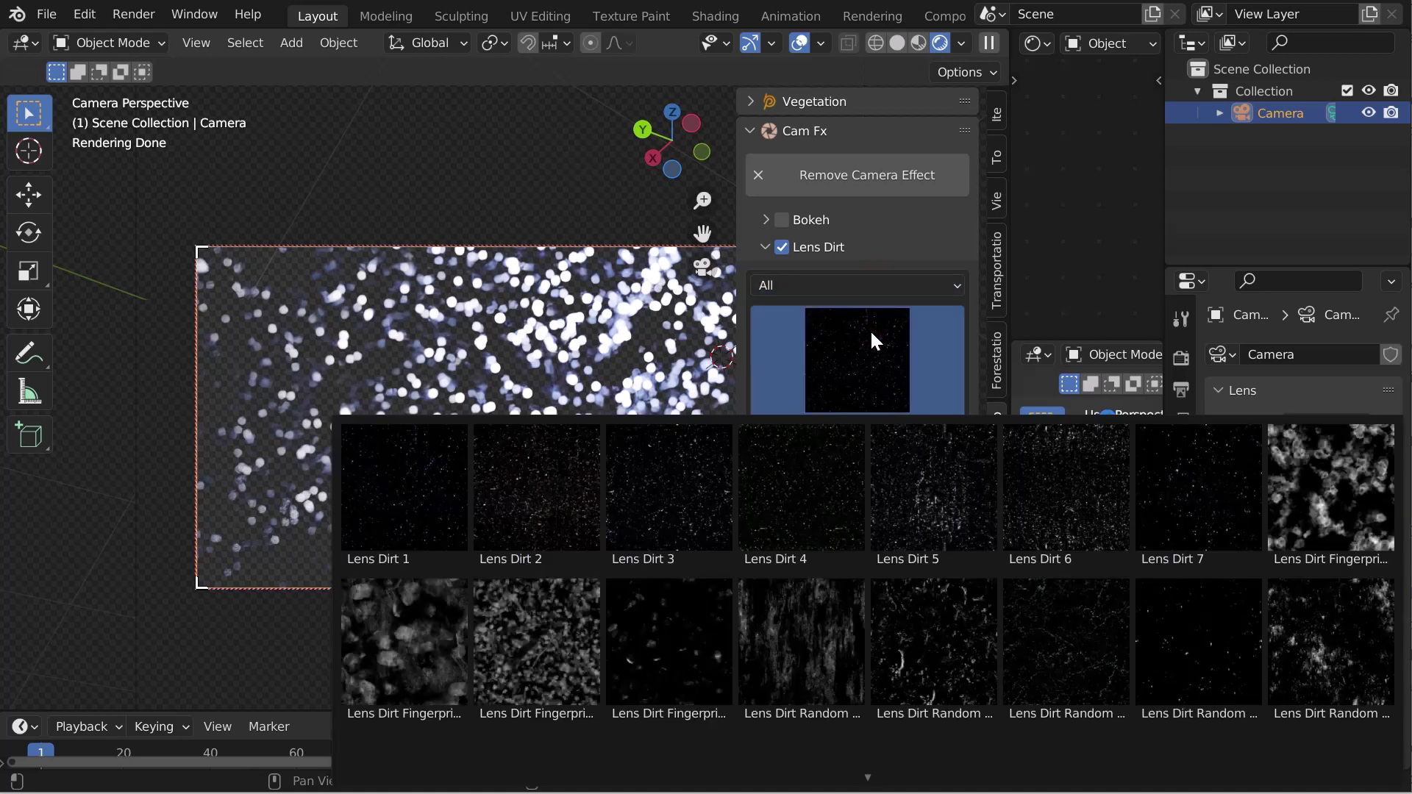
click(507, 479)
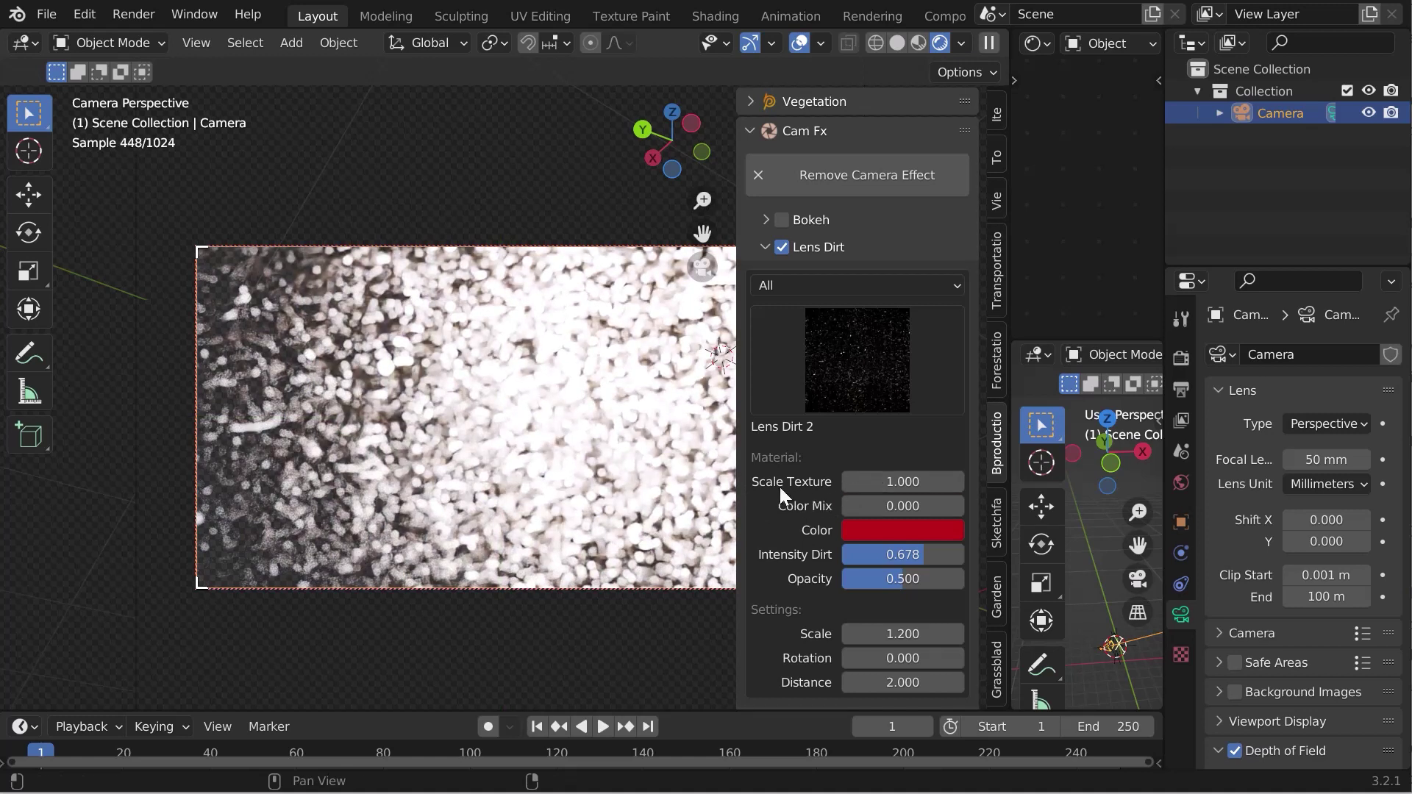
Try tinting the lens dirt with its Color and Color Mix settings.
click(869, 528)
click(870, 526)
mouse_move(867, 509)
mouse_down()
mouse_move(956, 509)
mouse_move(842, 508)
mouse_up()
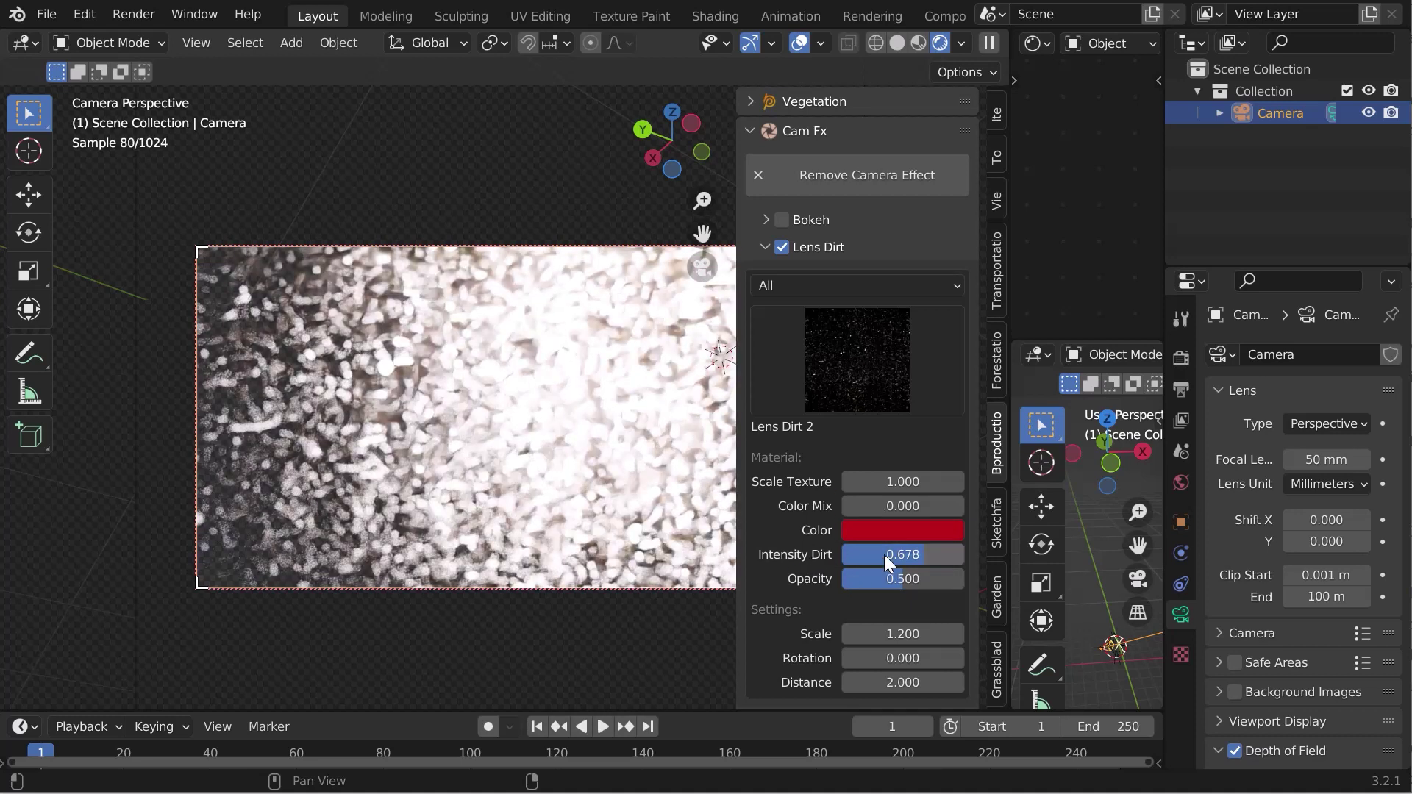
Lower the lens dirt's Intensity Dirt to 0.523 and its Opacity to 0.131.
mouse_move(893, 554)
mouse_down()
mouse_move(871, 554)
mouse_move(956, 555)
mouse_move(916, 554)
mouse_up()
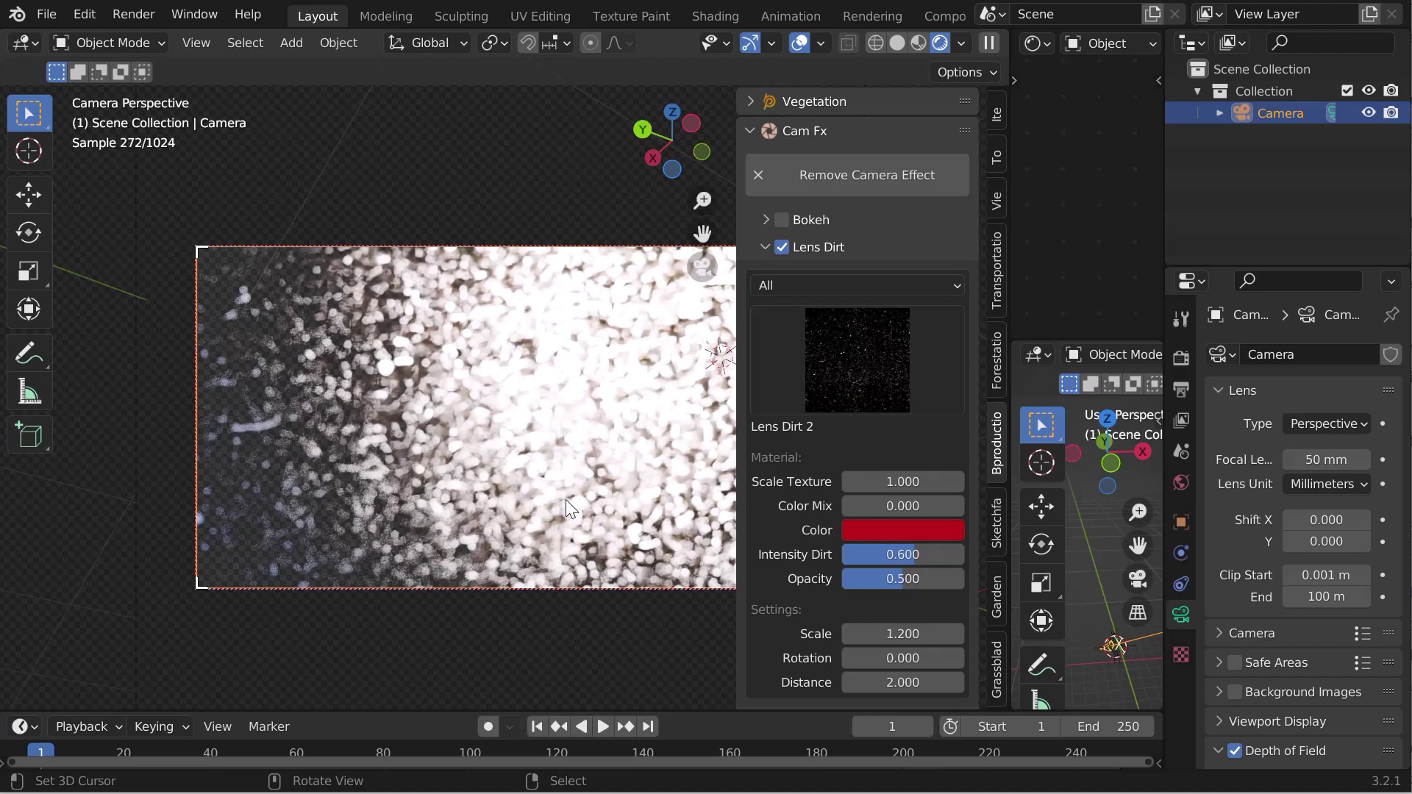
drag(895, 578, 857, 579)
drag(914, 554, 905, 555)
Turn off Lock Camera to View and shift the camera frame within the viewport.
scroll(903, 637, down, 8)
click(861, 679)
shift+middle_drag(550, 441, 368, 422)
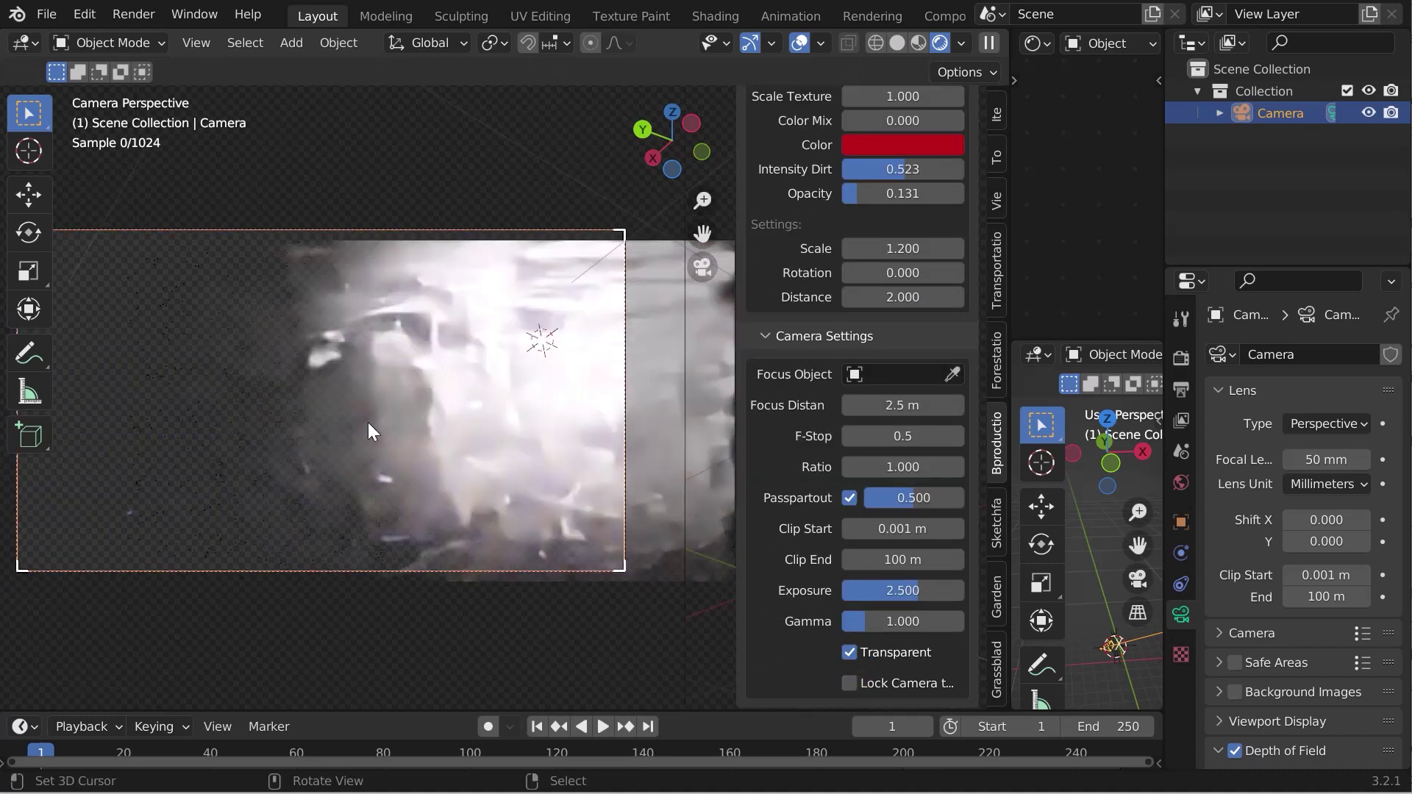
Set the camera's focus distance to 10 m and its F-Stop to 0.3.
scroll(368, 422, up, 1)
scroll(1094, 573, up, 4)
middle_drag(1095, 574, 1094, 594)
key(t)
shift+middle_drag(1083, 647, 1082, 471)
middle_drag(1088, 589, 1128, 615)
drag(881, 405, 963, 403)
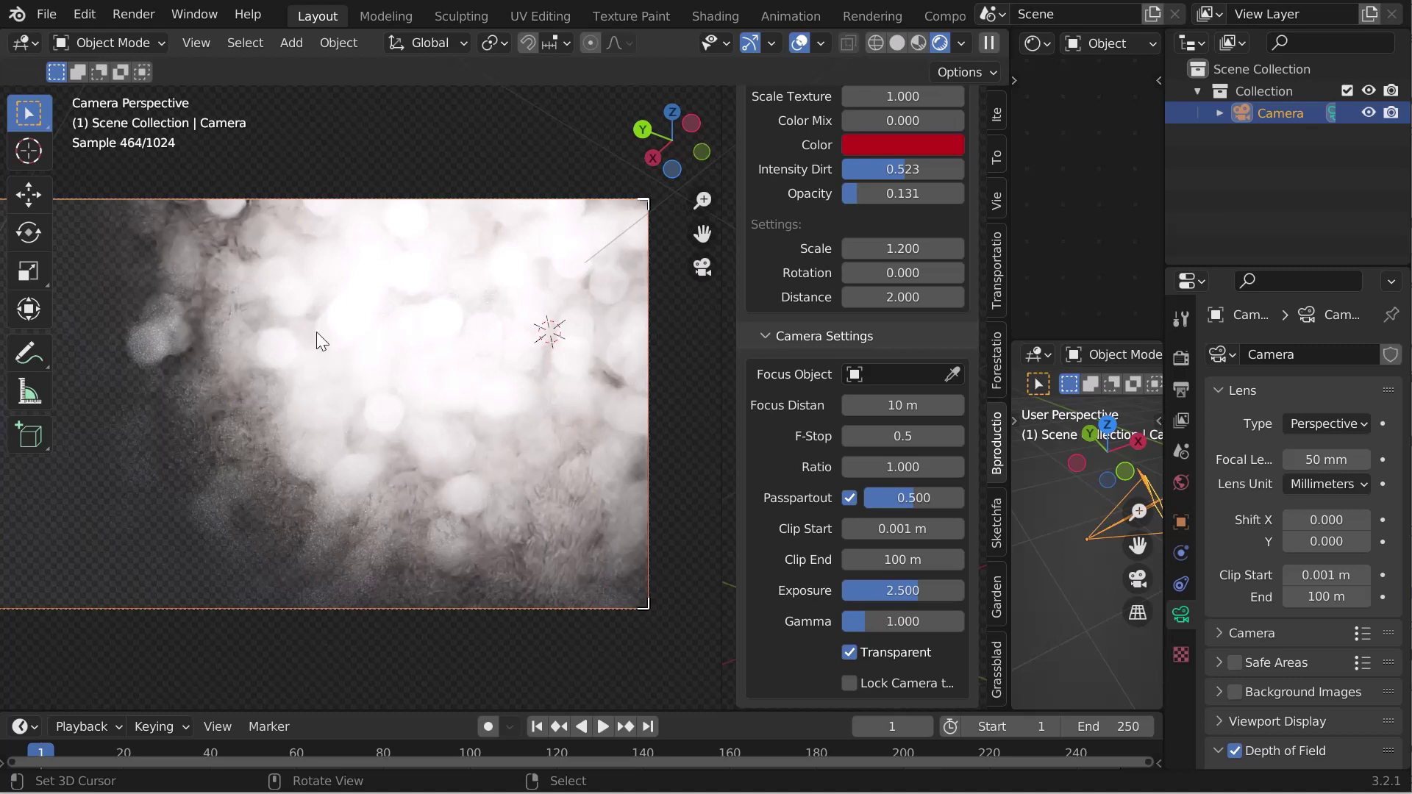
click(901, 436)
text(0.3)
key(Return)
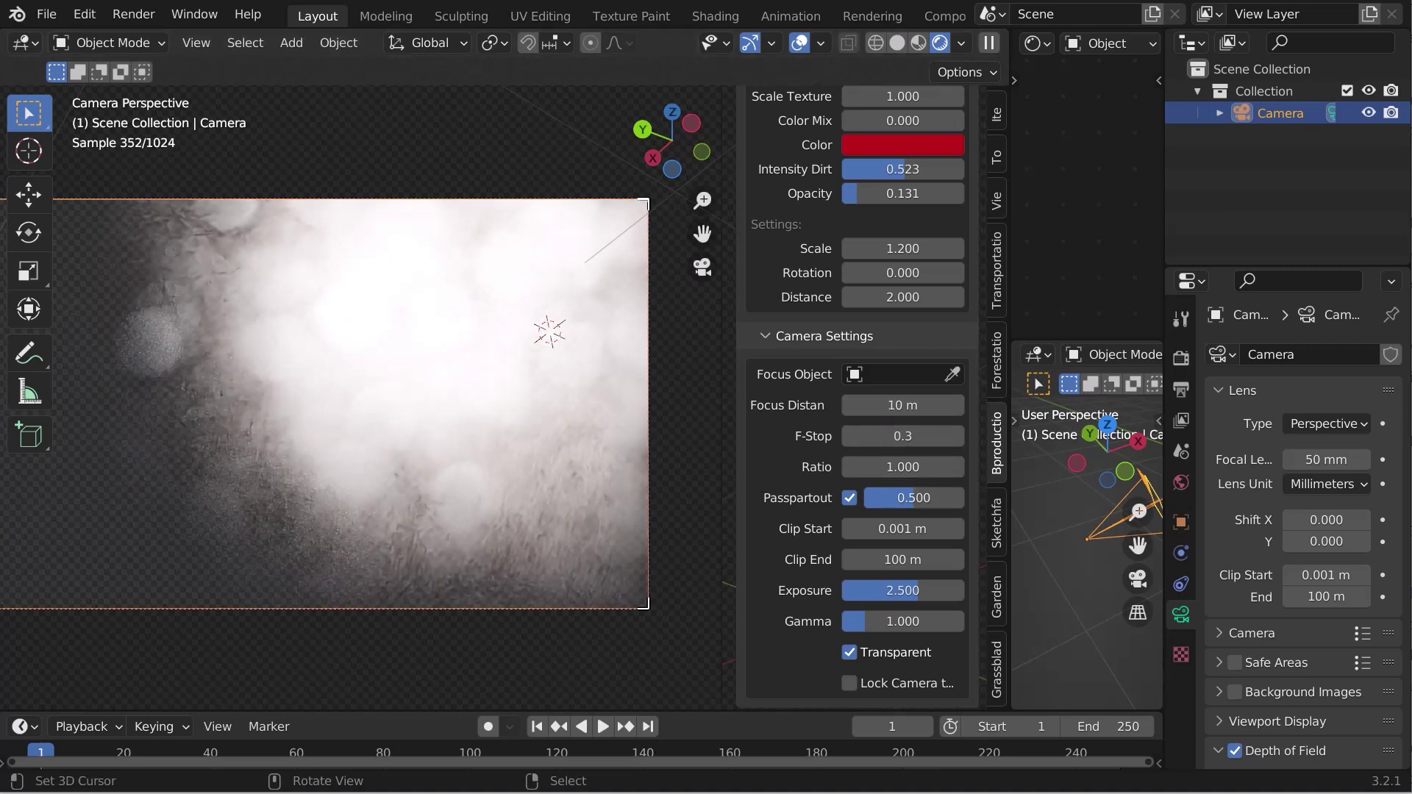
Enlarge the secondary viewport, try several lens dirt distances with the camera in view, and set Distance to 2.060.
scroll(773, 426, up, 2)
drag(1011, 505, 834, 500)
middle_drag(924, 588, 965, 556)
drag(754, 356, 909, 356)
drag(727, 356, 772, 356)
scroll(966, 549, down, 7)
middle_drag(966, 549, 985, 550)
drag(727, 356, 887, 356)
mouse_move(725, 356)
mouse_down()
mouse_move(507, 356)
mouse_move(744, 356)
mouse_move(717, 358)
mouse_up()
Set the lens dirt's Intensity Dirt to 0.553 and its Opacity to 0.810.
drag(717, 228, 720, 228)
drag(717, 252, 765, 252)
Reduce the camera's Exposure to -2.024 and return to the lens dirt settings.
scroll(681, 640, down, 2)
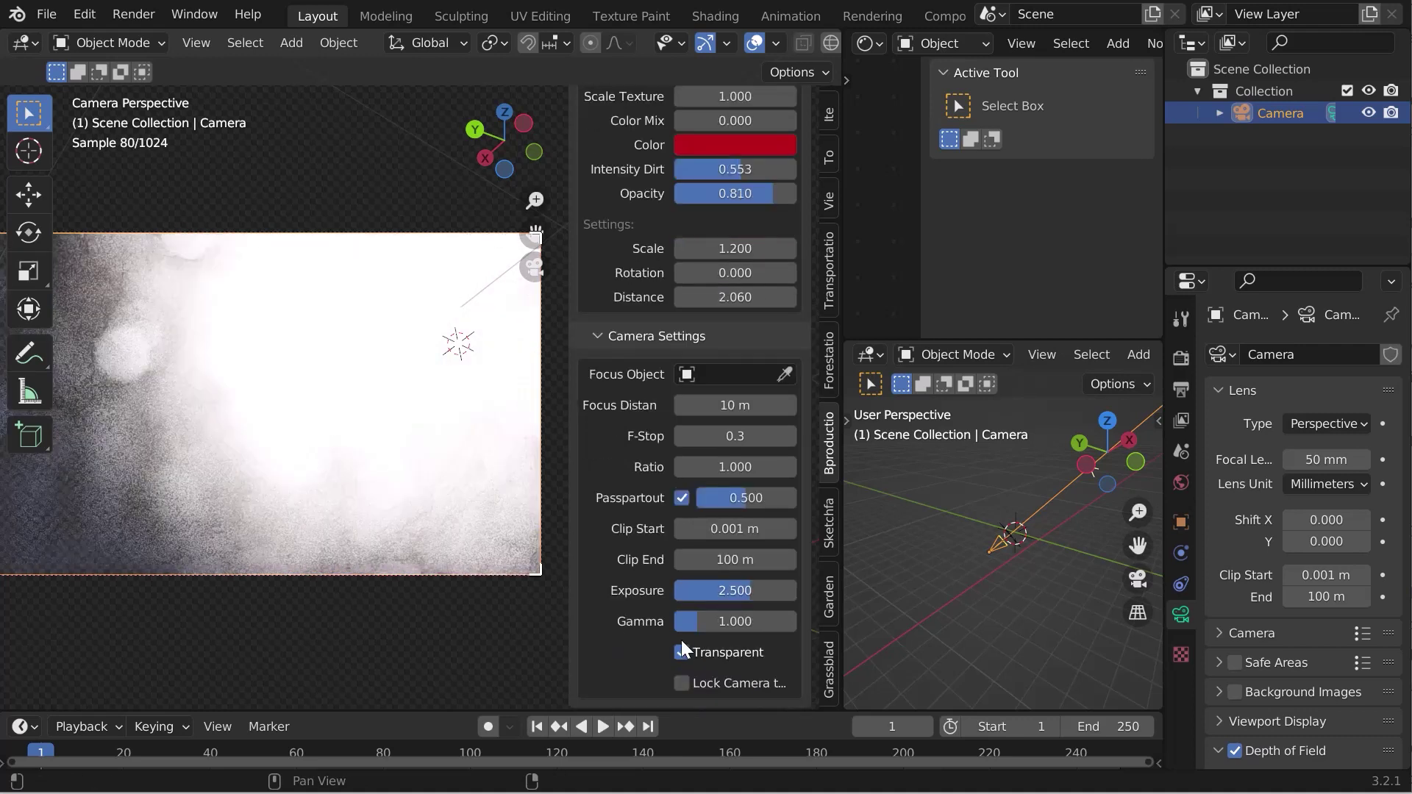
drag(742, 597, 659, 590)
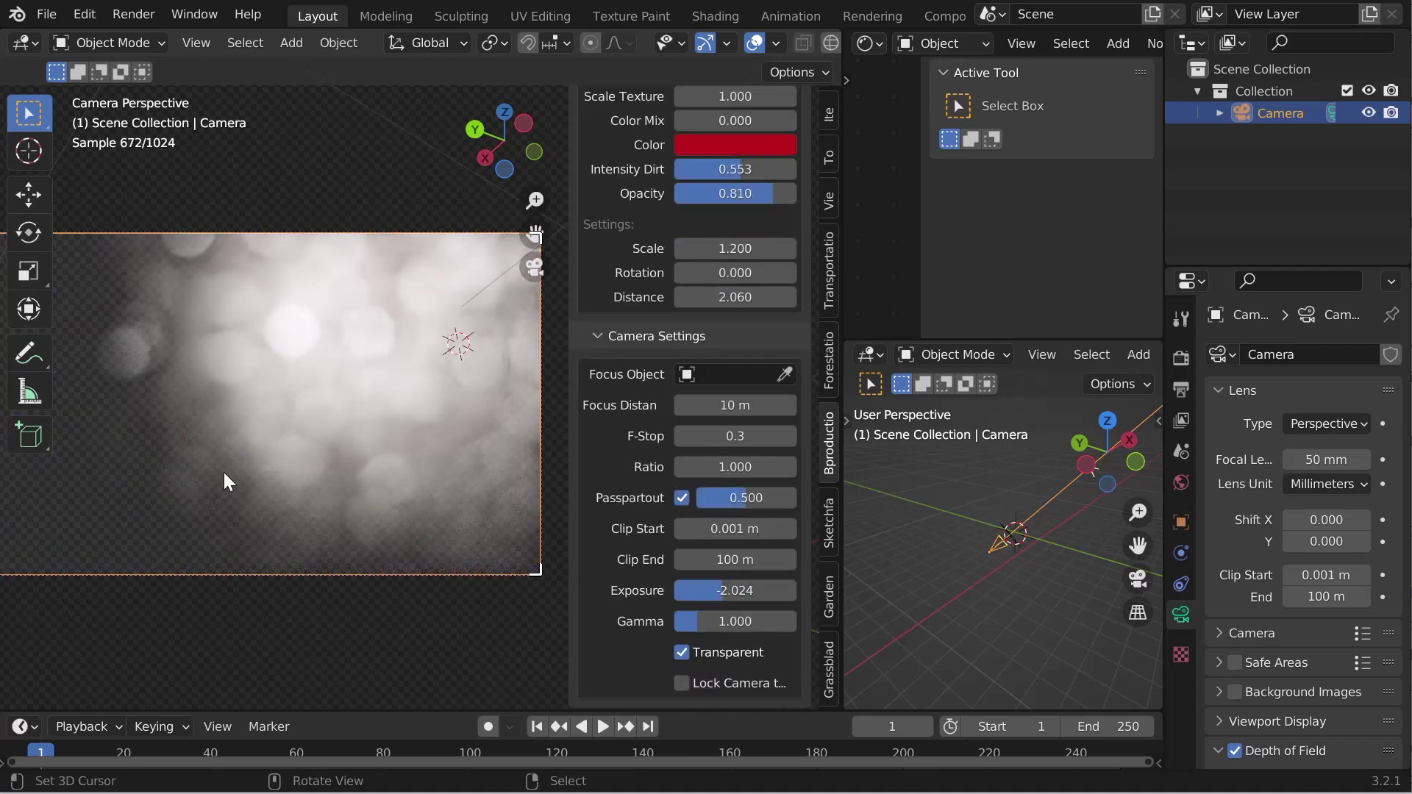
scroll(672, 262, up, 7)
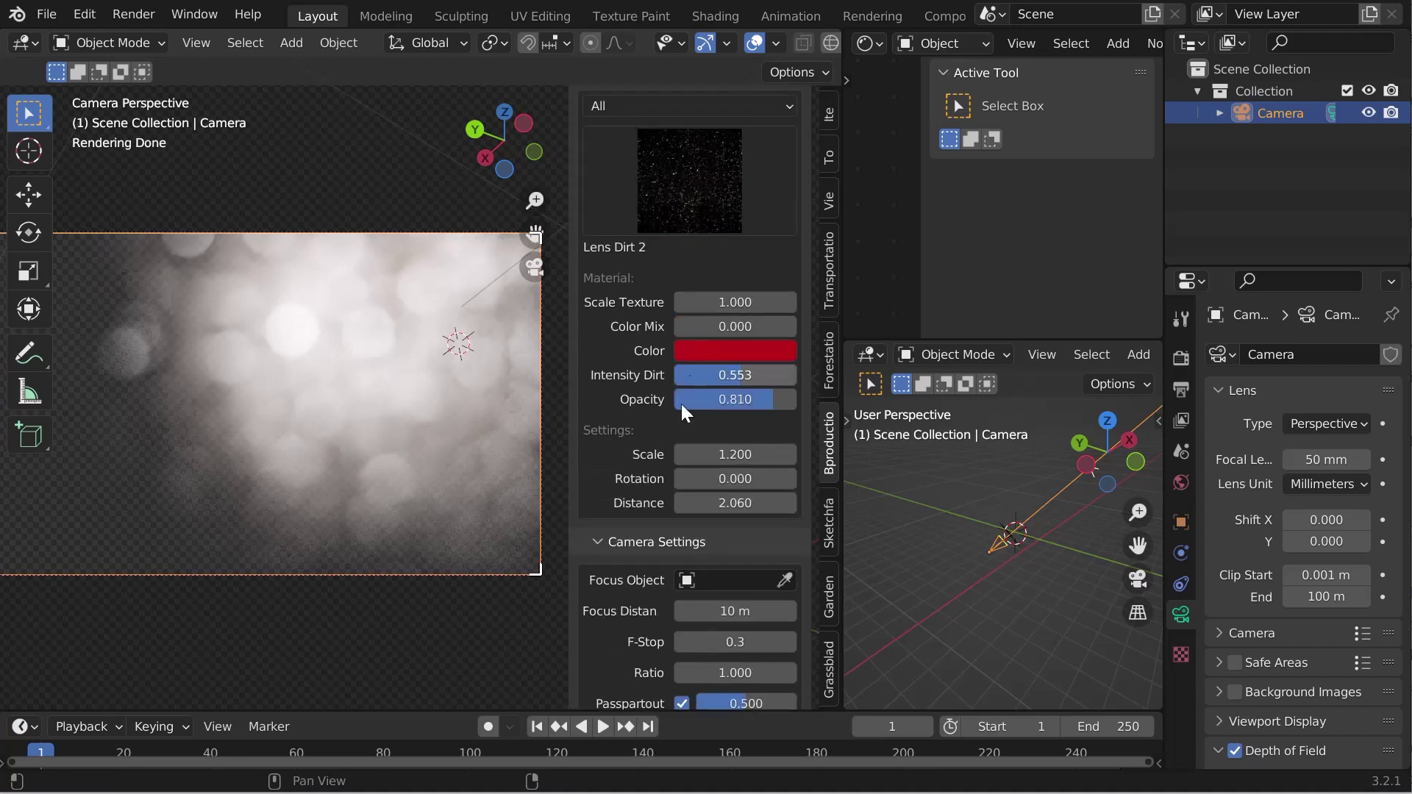
Lower the lens dirt's Opacity to 0.417 and disable the Transparent background in the camera settings.
mouse_move(707, 401)
mouse_down()
mouse_move(725, 398)
mouse_move(695, 400)
mouse_up()
scroll(691, 384, down, 7)
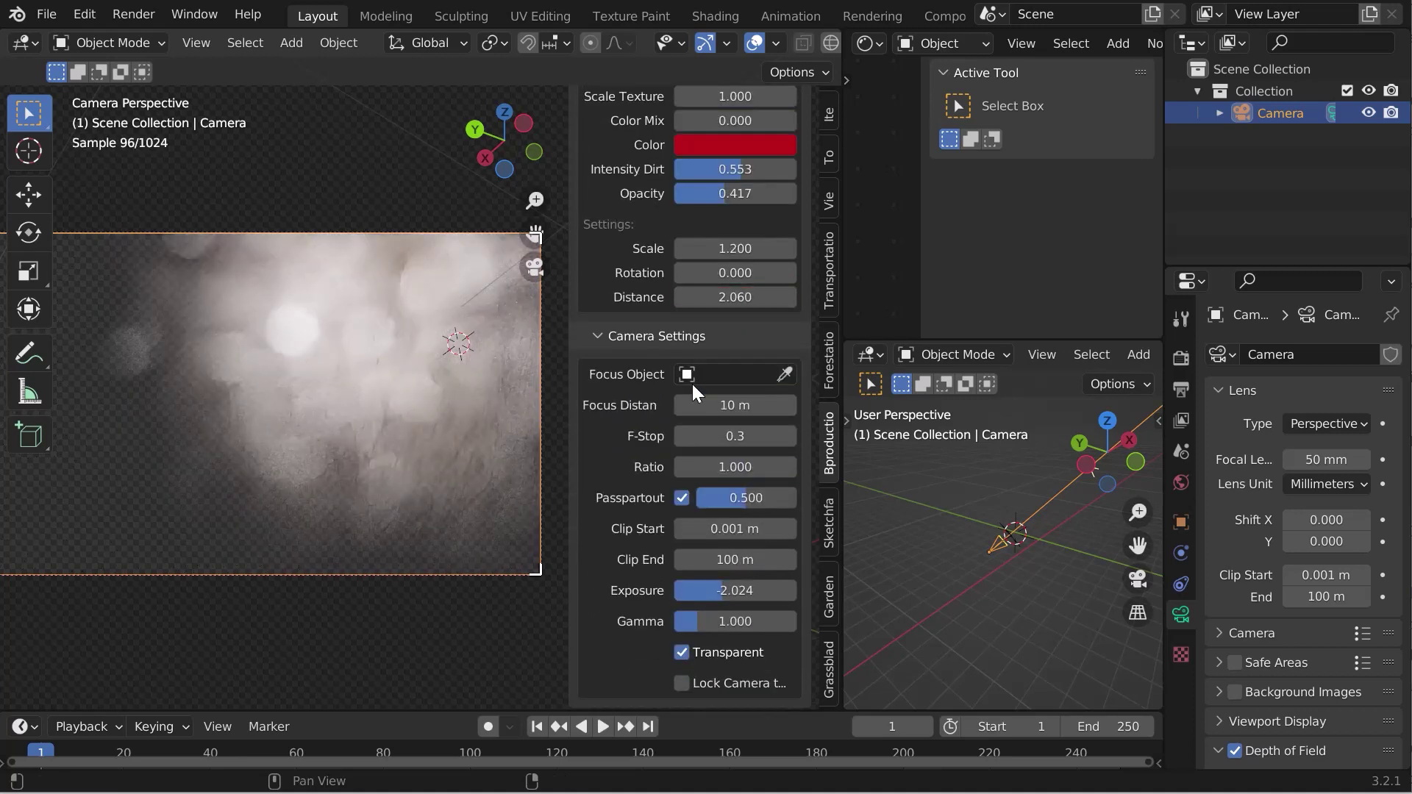
click(682, 652)
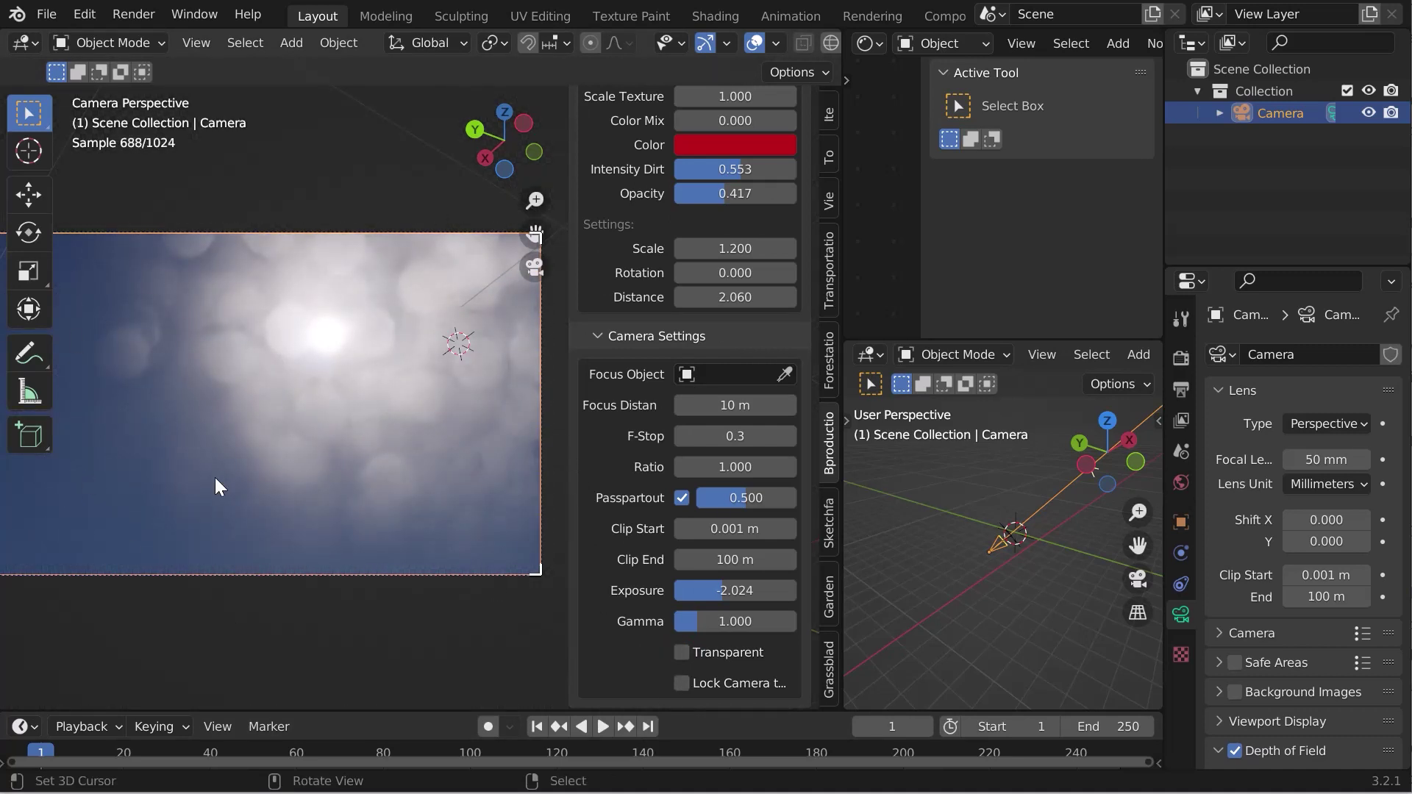
Lock the camera to the view and orbit it until the sun sits right of centre in the frame.
click(691, 683)
middle_drag(330, 434, 153, 460)
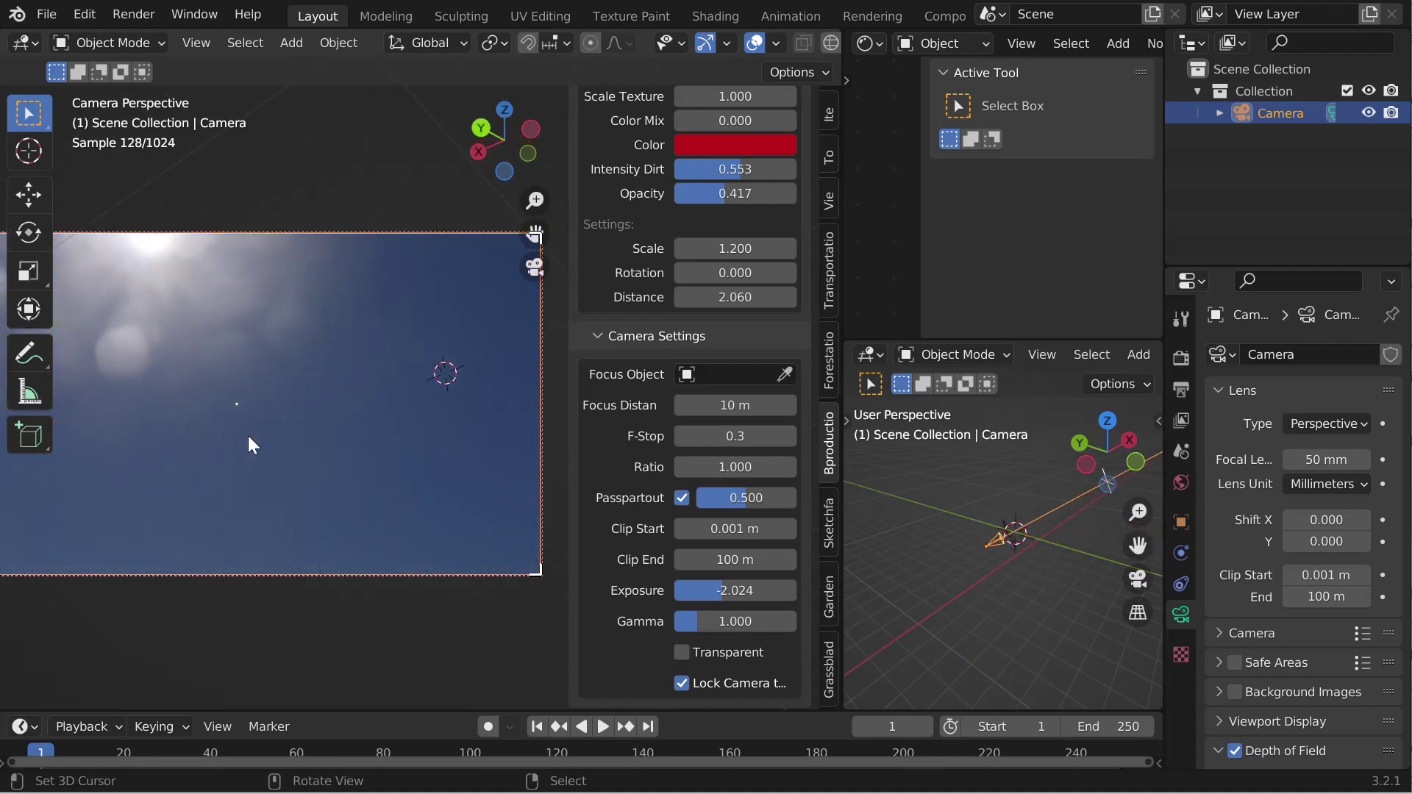
middle_drag(252, 441, 134, 386)
middle_drag(250, 506, 165, 434)
Enable the Bokeh effect alongside the lens dirt and expand its settings.
scroll(702, 491, up, 2)
scroll(701, 491, up, 10)
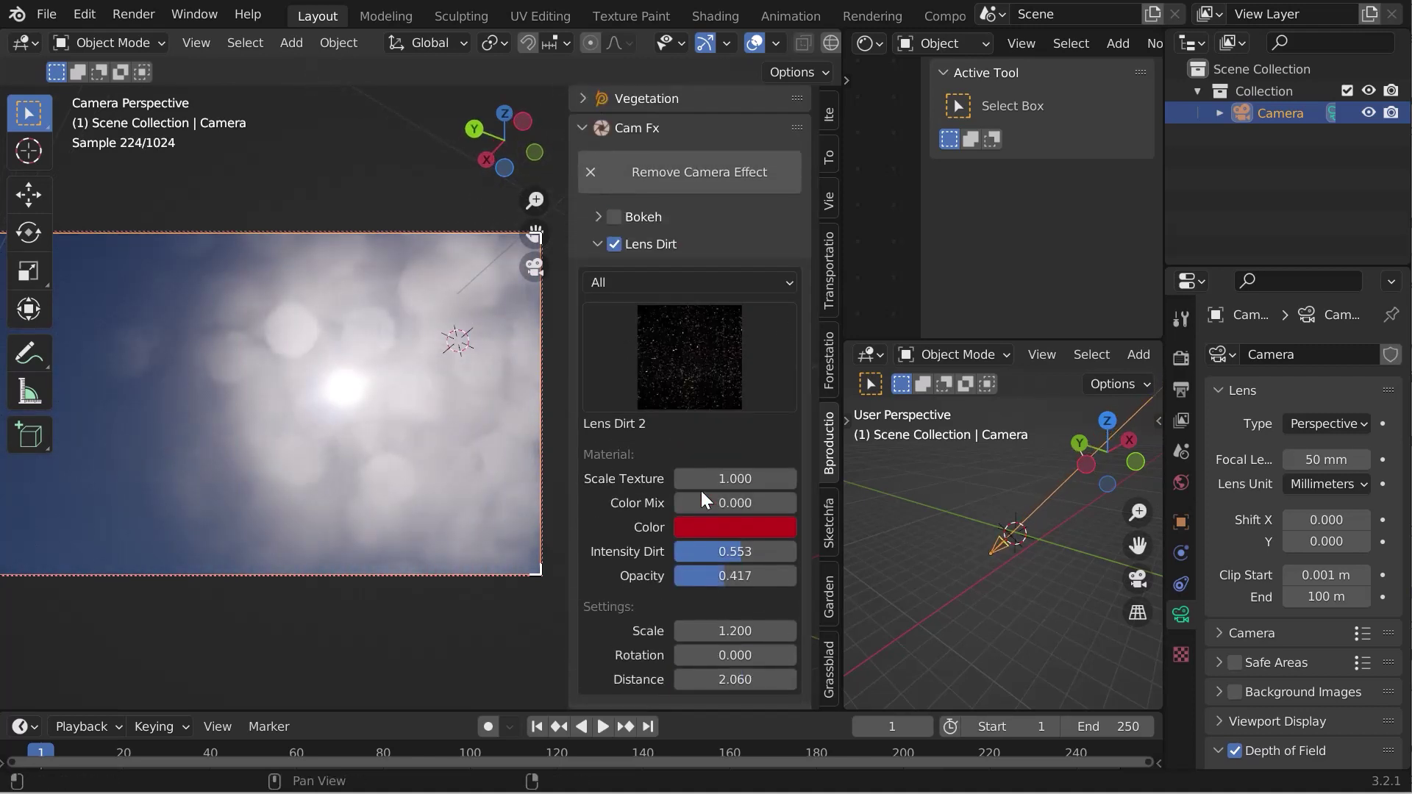
click(613, 219)
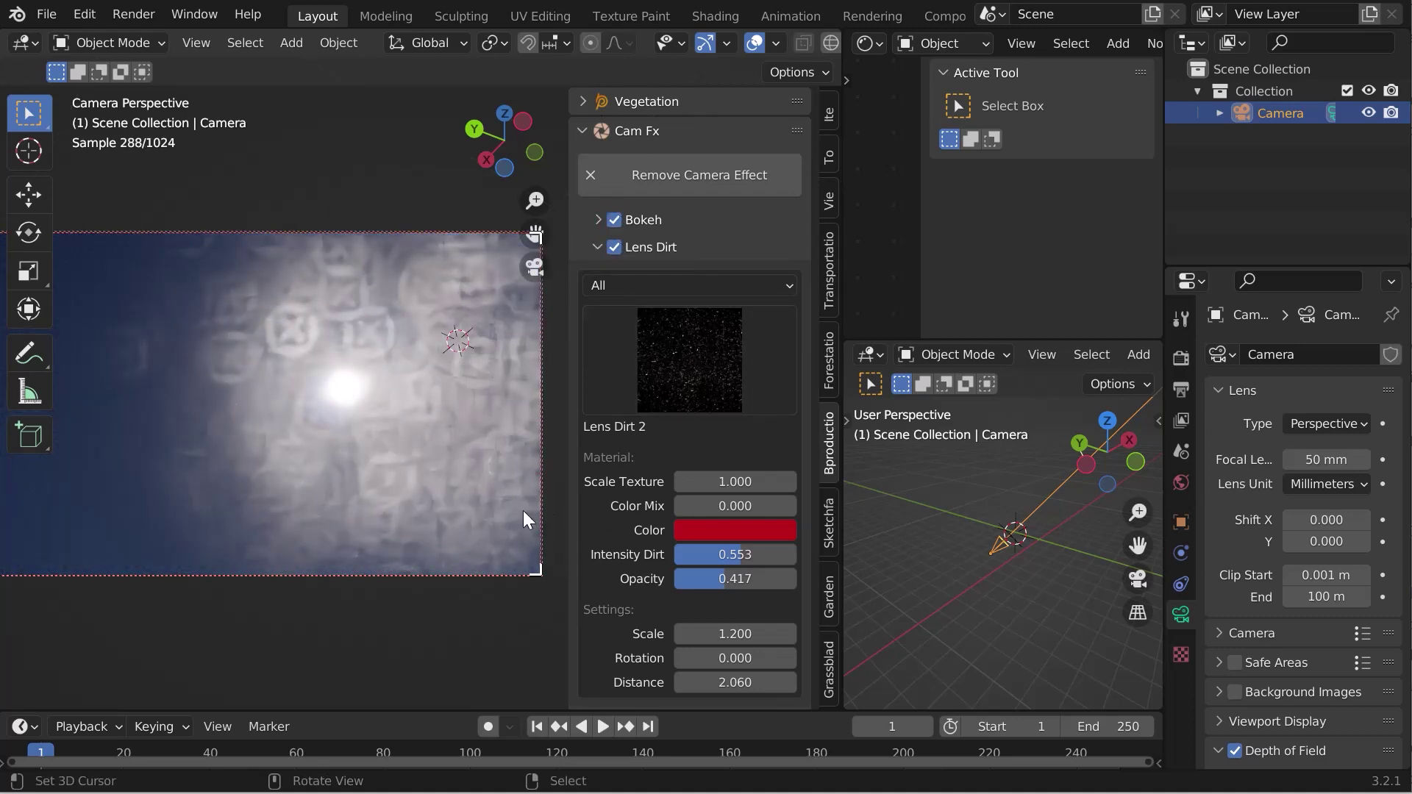
click(598, 217)
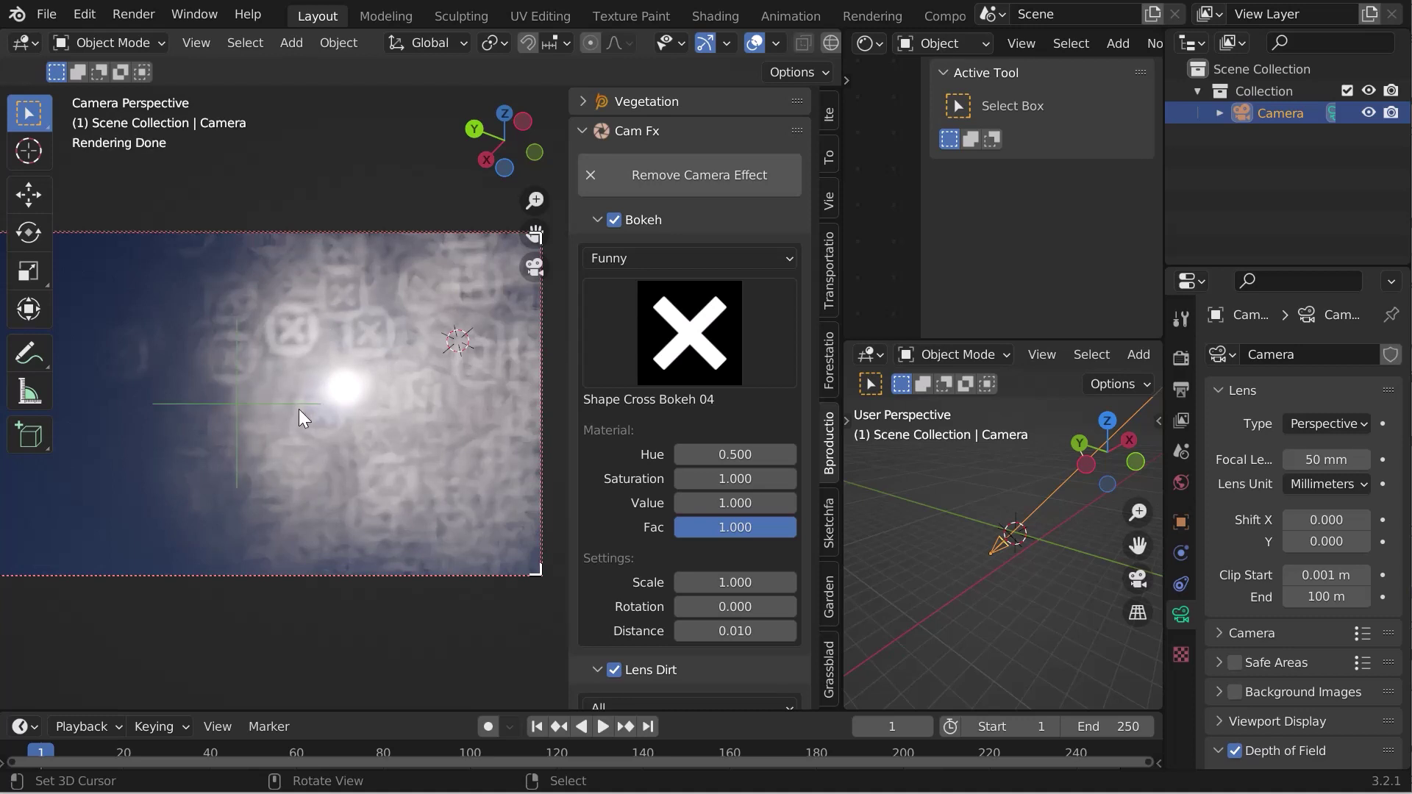
Try a bokeh Scale of 1.3, and settle on 1.6.
double_click(710, 582)
text(1.3)
key(Return)
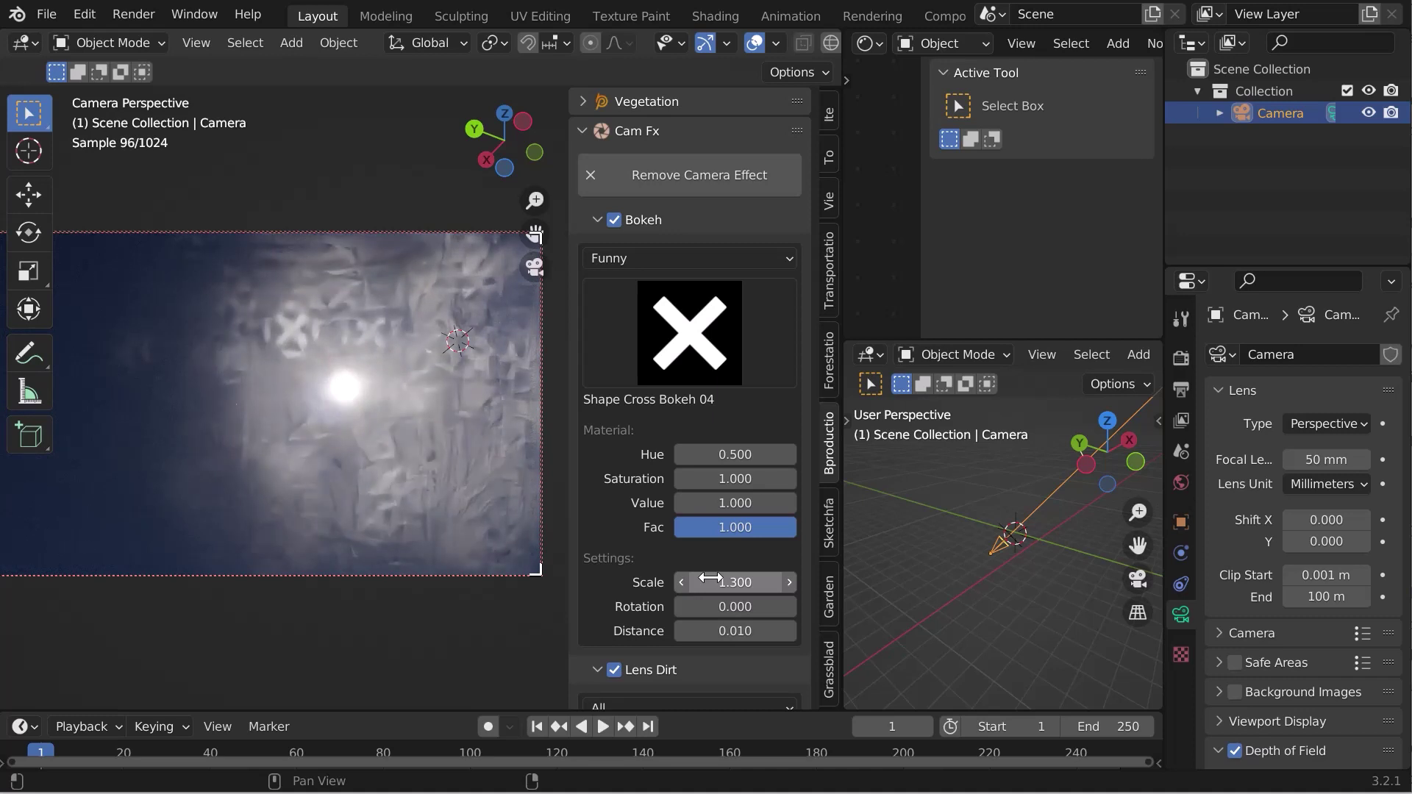
double_click(711, 582)
text(1.6)
key(Return)
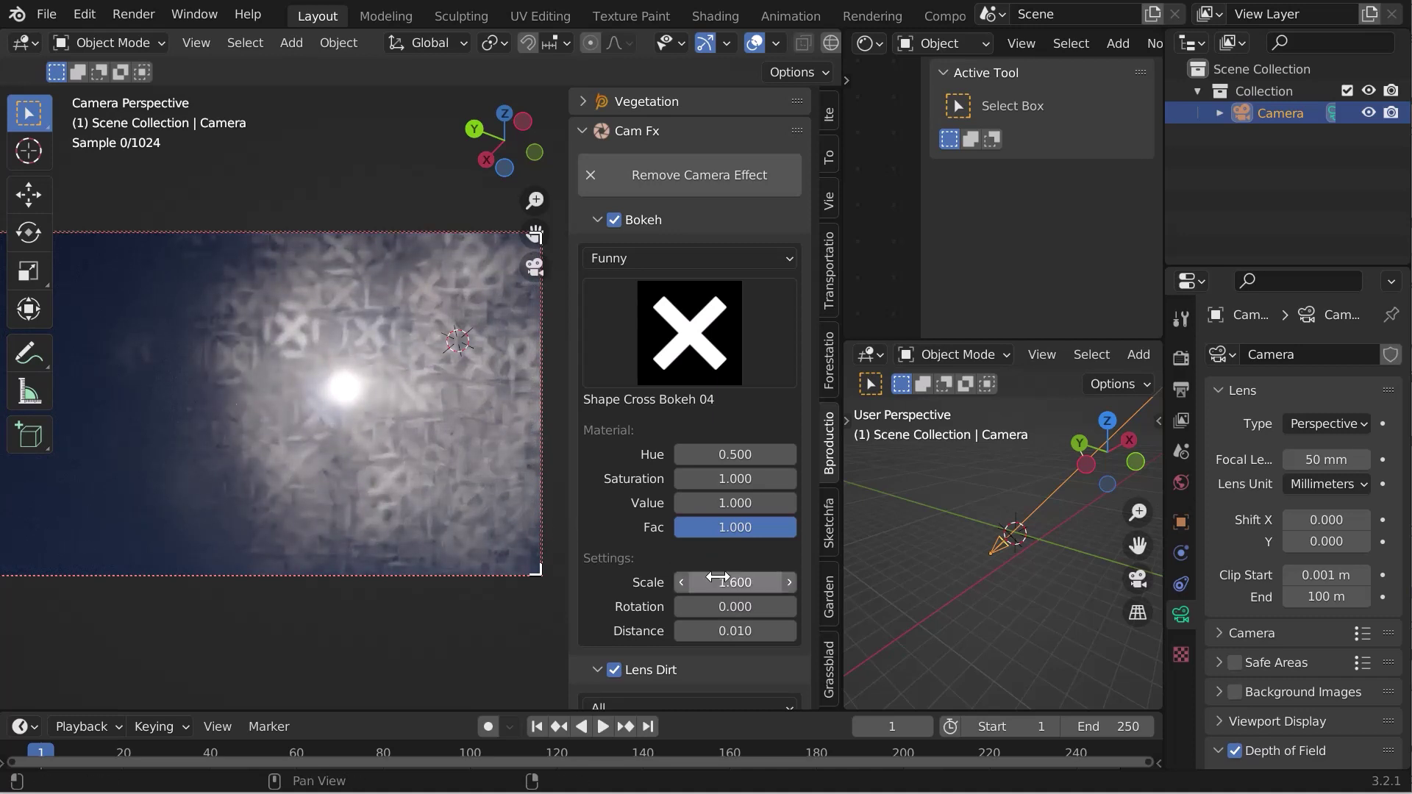
Switch the bokeh category to abstract, try Abstract Bokeh 01, and choose Abstract Bokeh 02.
click(656, 256)
click(621, 430)
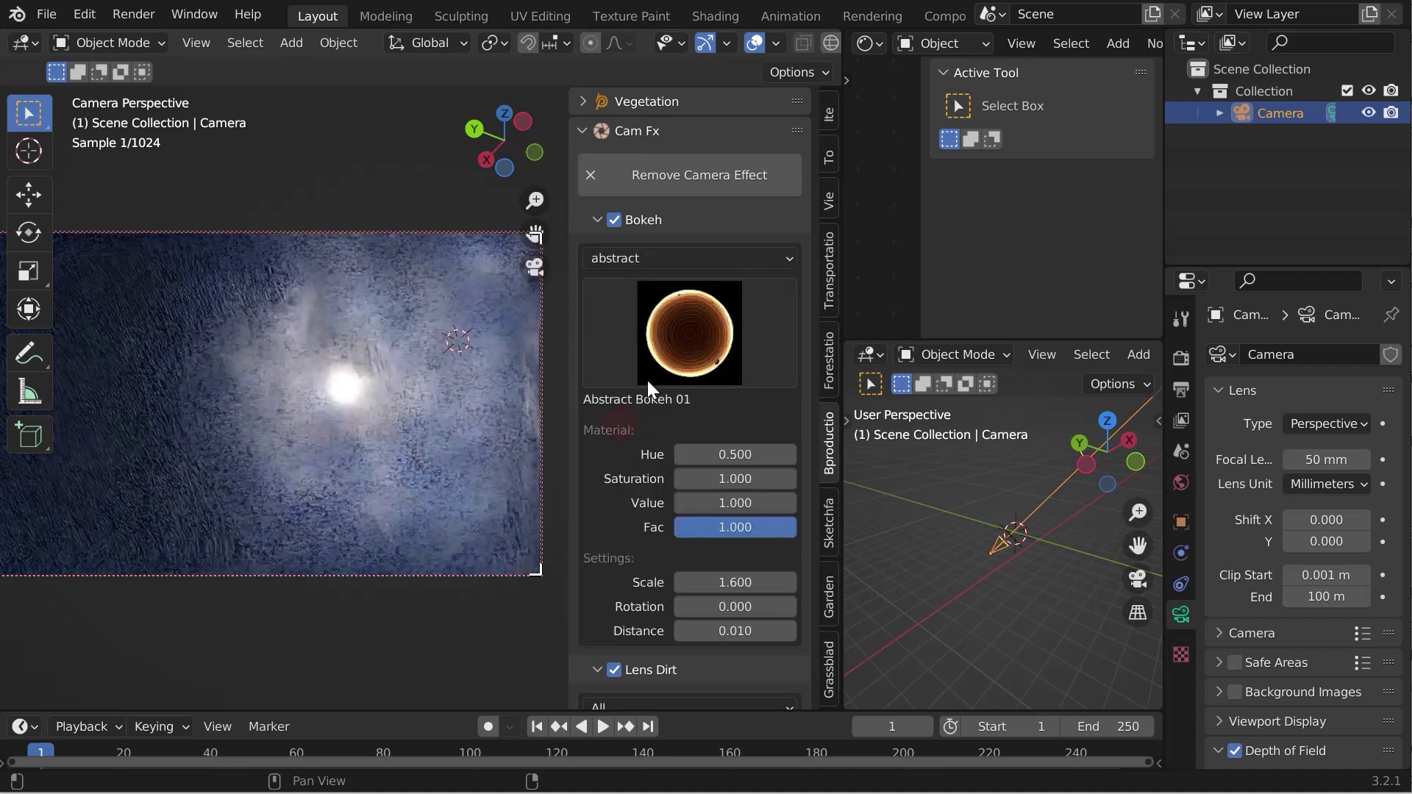
click(679, 354)
click(435, 500)
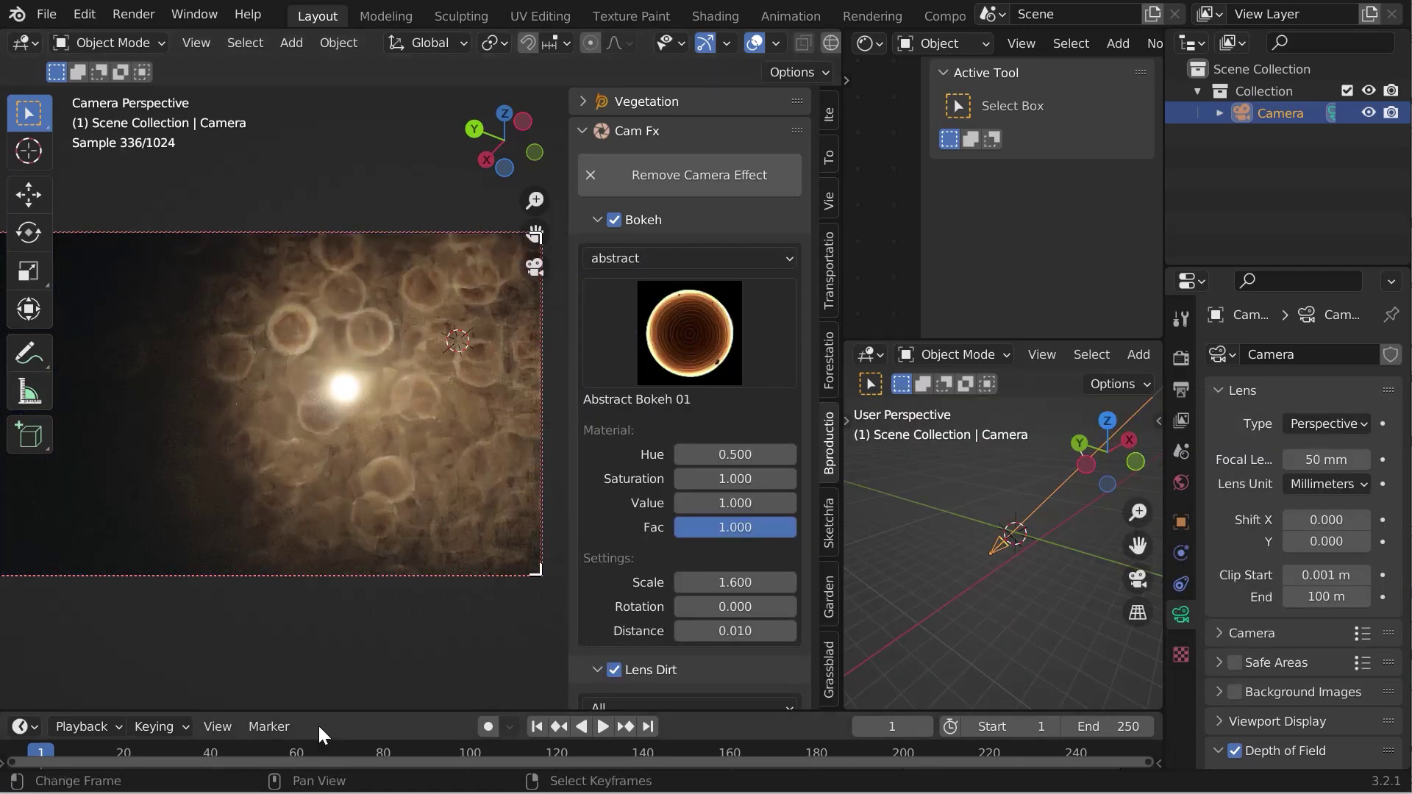
click(654, 350)
click(571, 488)
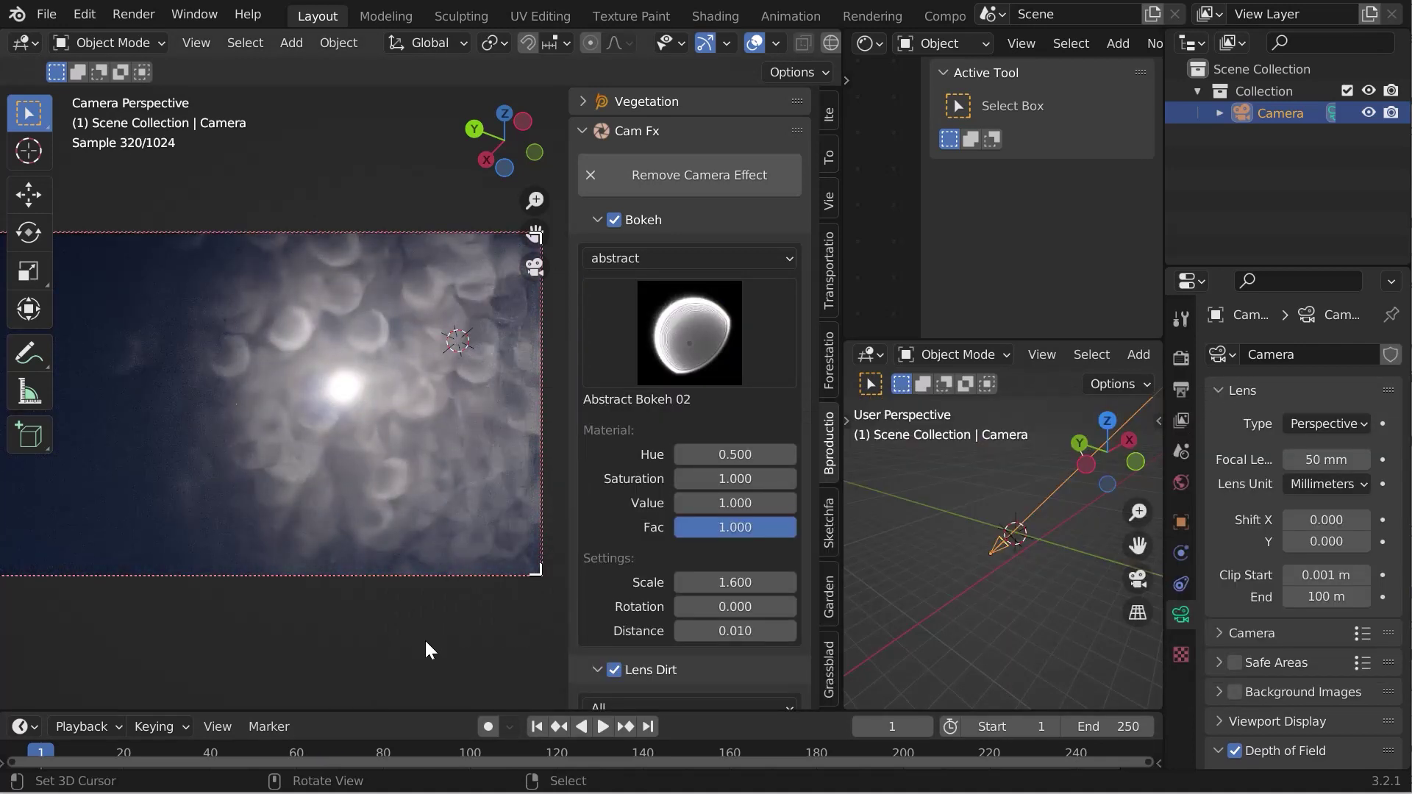
Set the camera's bokeh Ratio to 2 in the camera settings.
scroll(647, 525, down, 12)
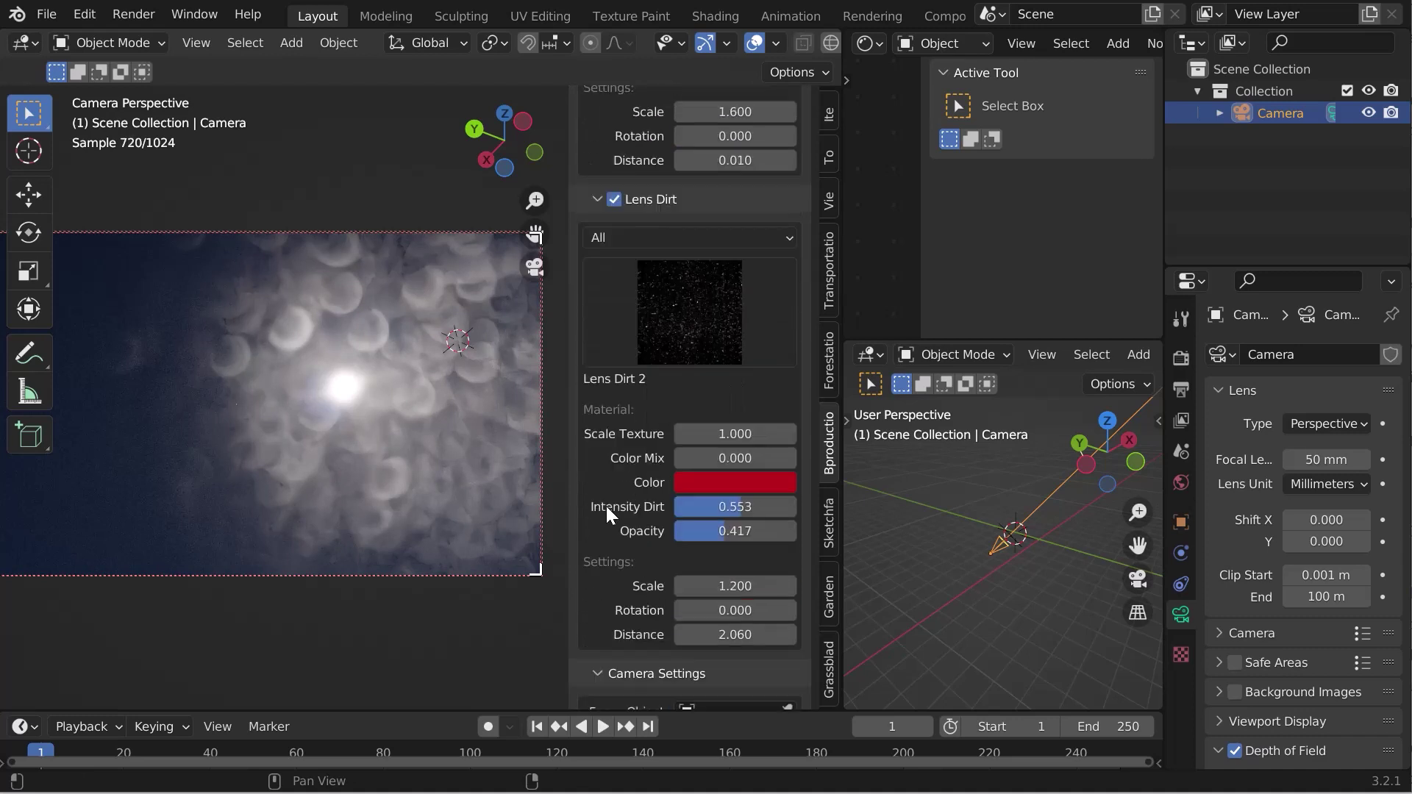
scroll(606, 515, down, 7)
click(733, 477)
text(2)
key(Return)
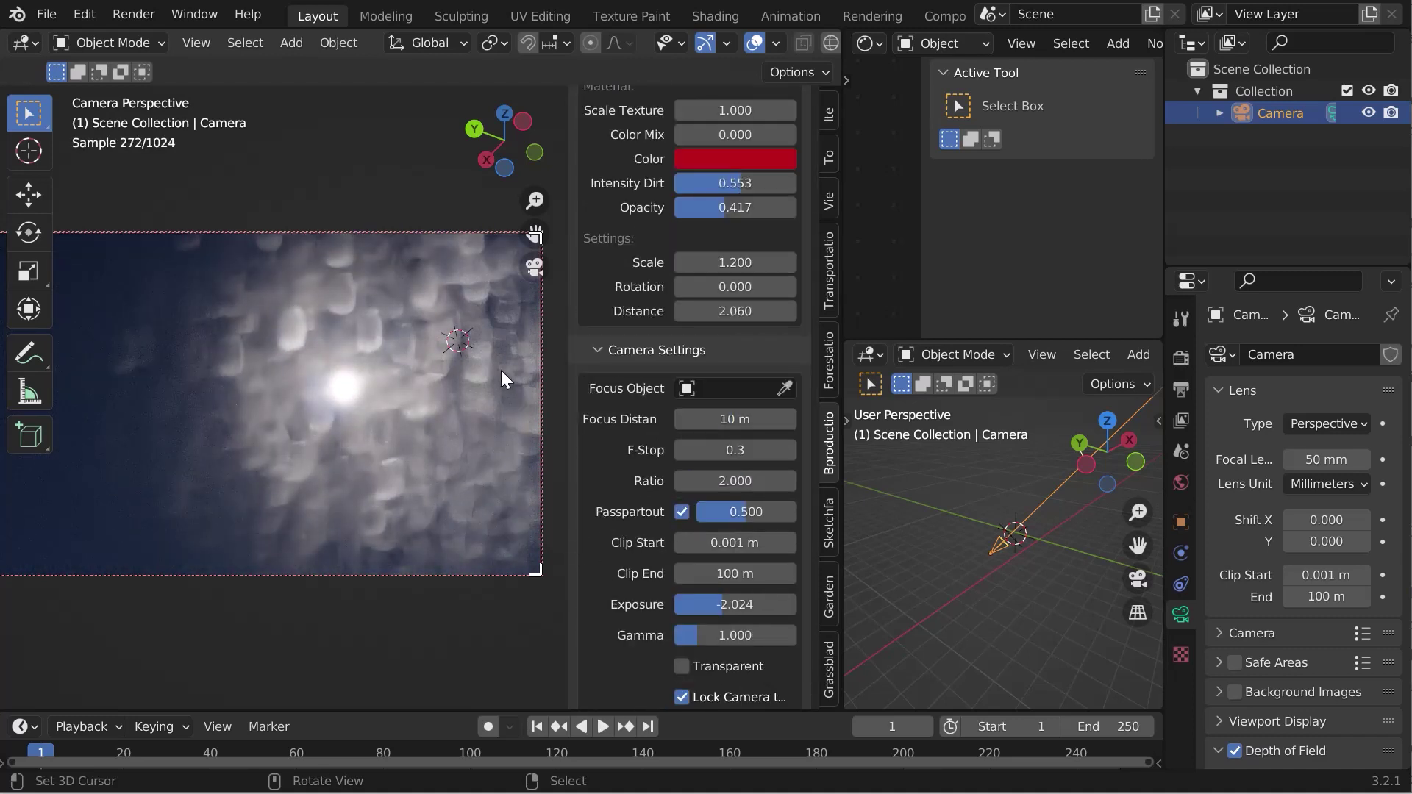
Orbit the locked camera to bring the sun and its stretched bokeh near the middle of the frame.
middle_drag(246, 458, 257, 642)
middle_drag(246, 479, 271, 474)
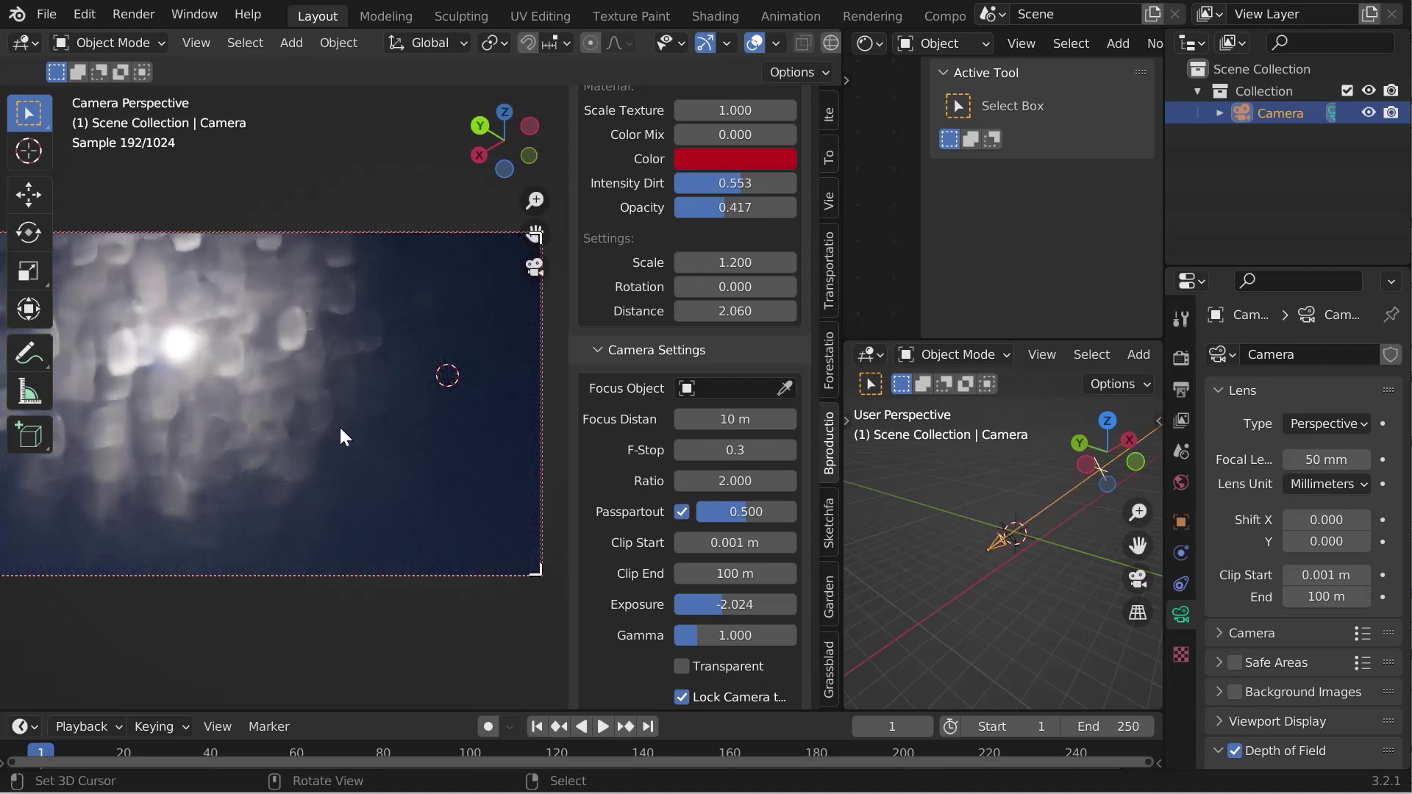
middle_drag(340, 437, 324, 422)
Collapse the Bokeh and Lens Dirt settings so that only the camera settings stay expanded.
scroll(599, 389, up, 12)
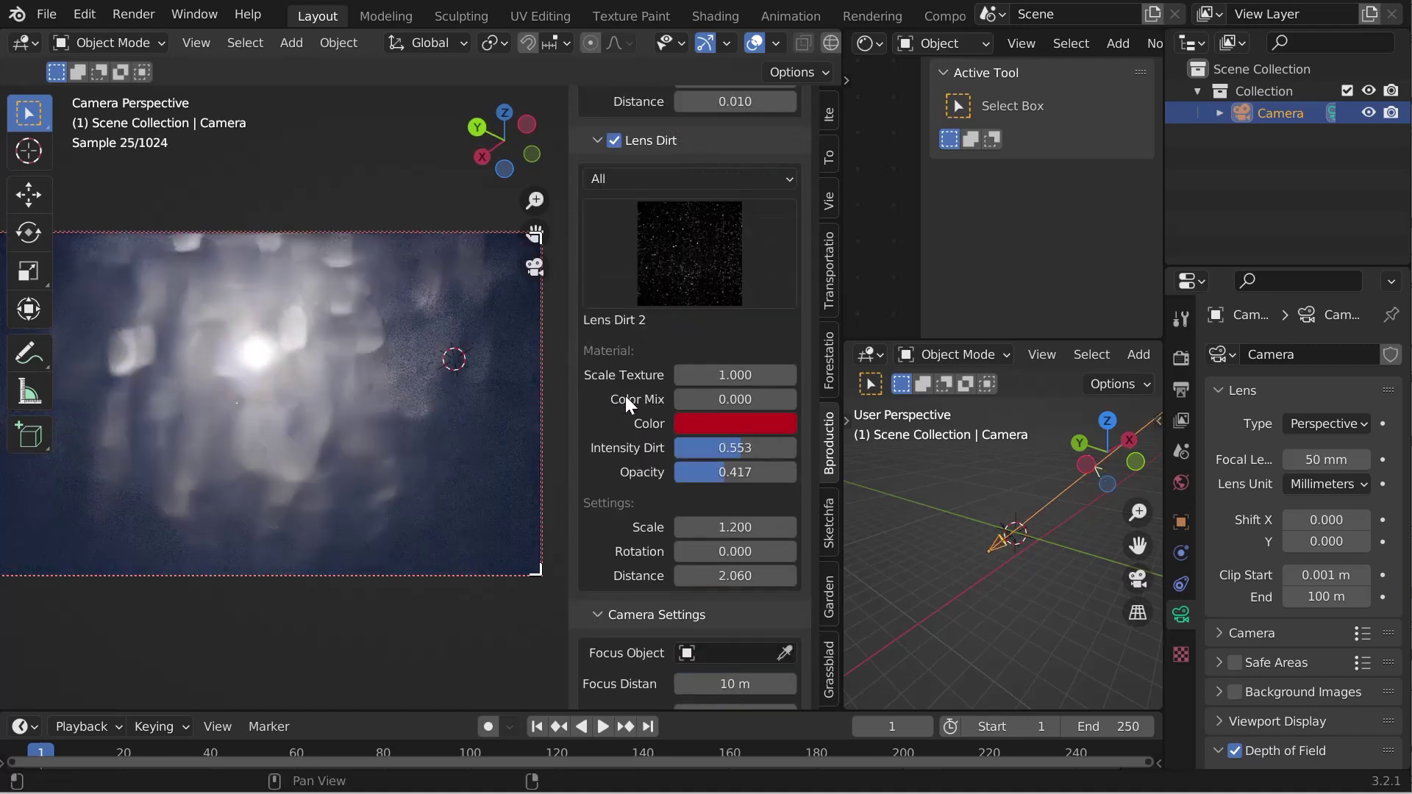
scroll(600, 390, up, 10)
click(597, 220)
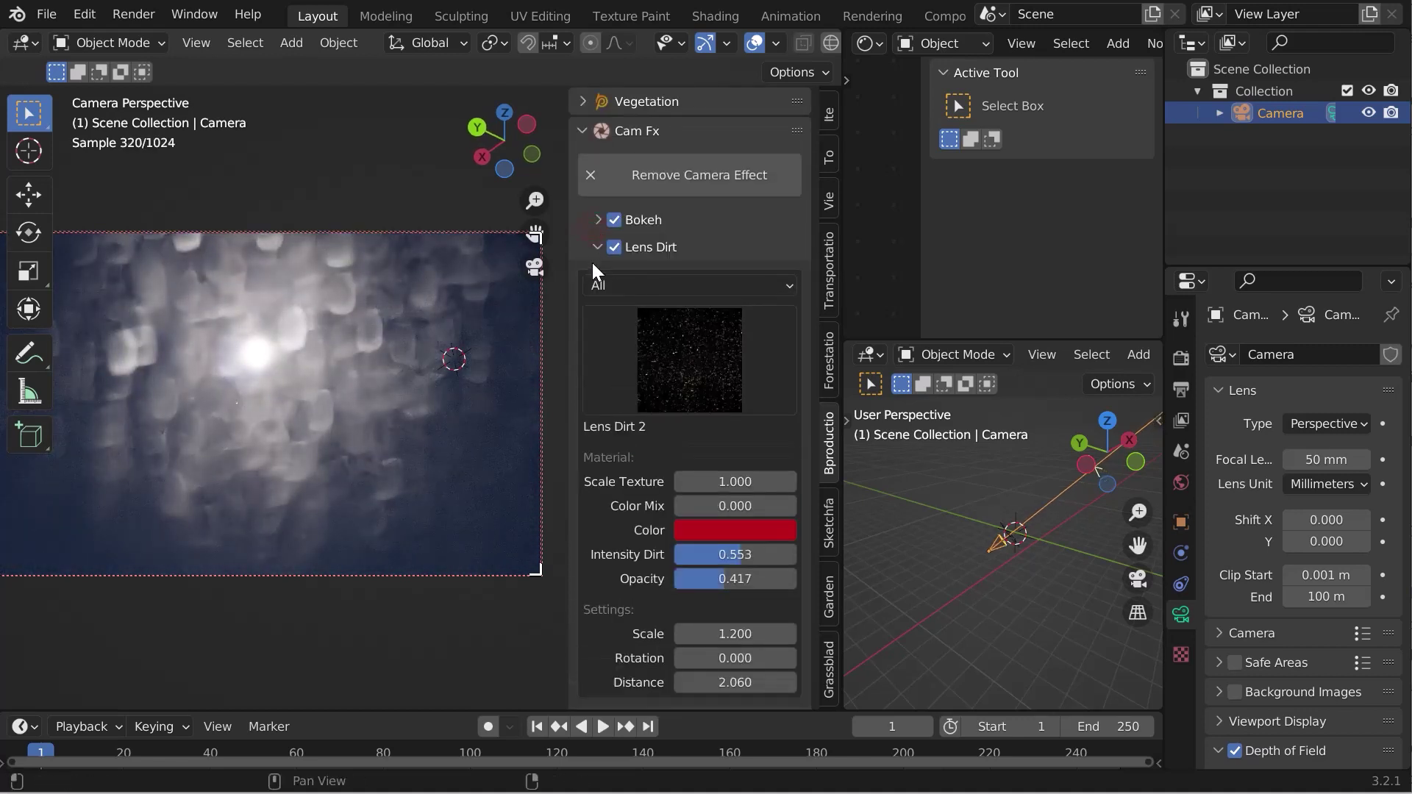
click(597, 246)
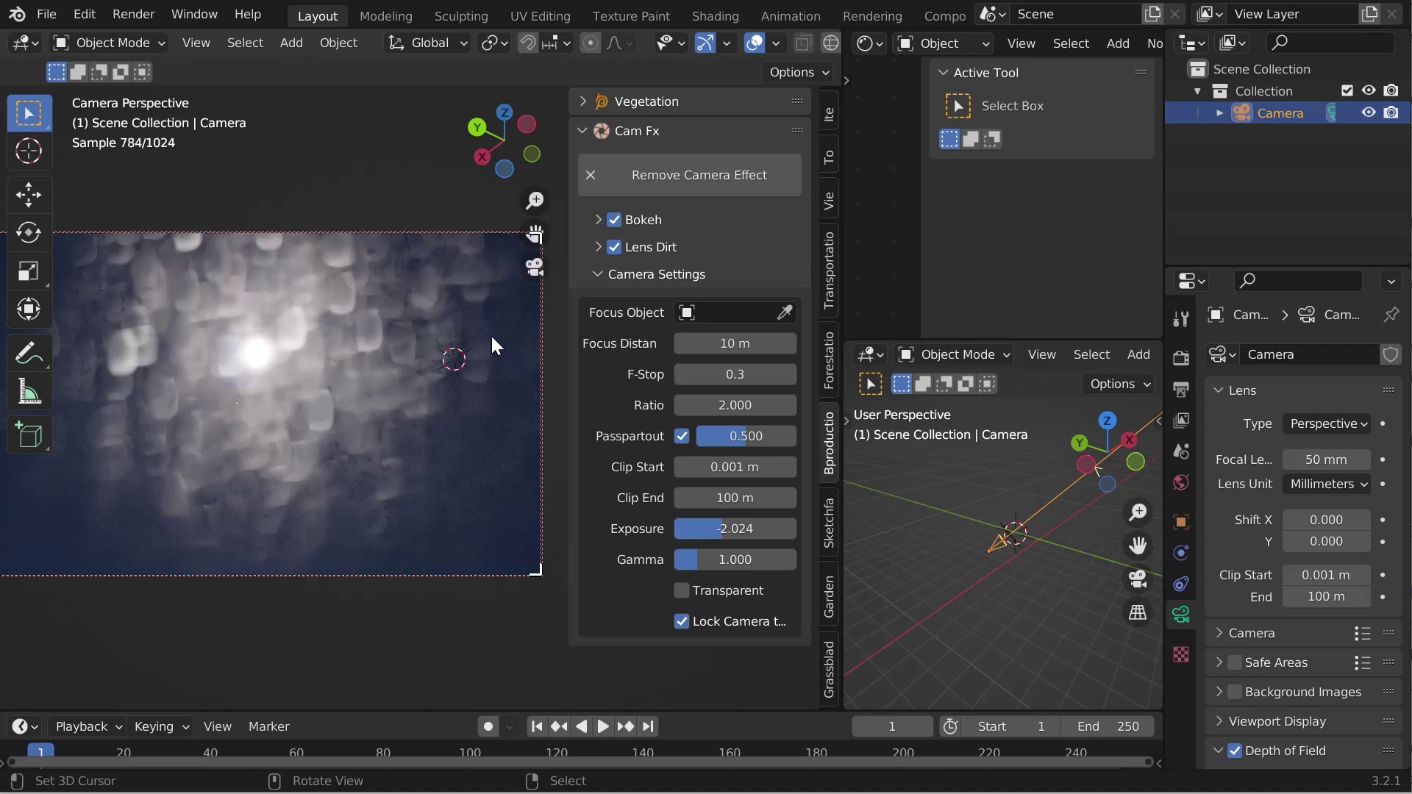